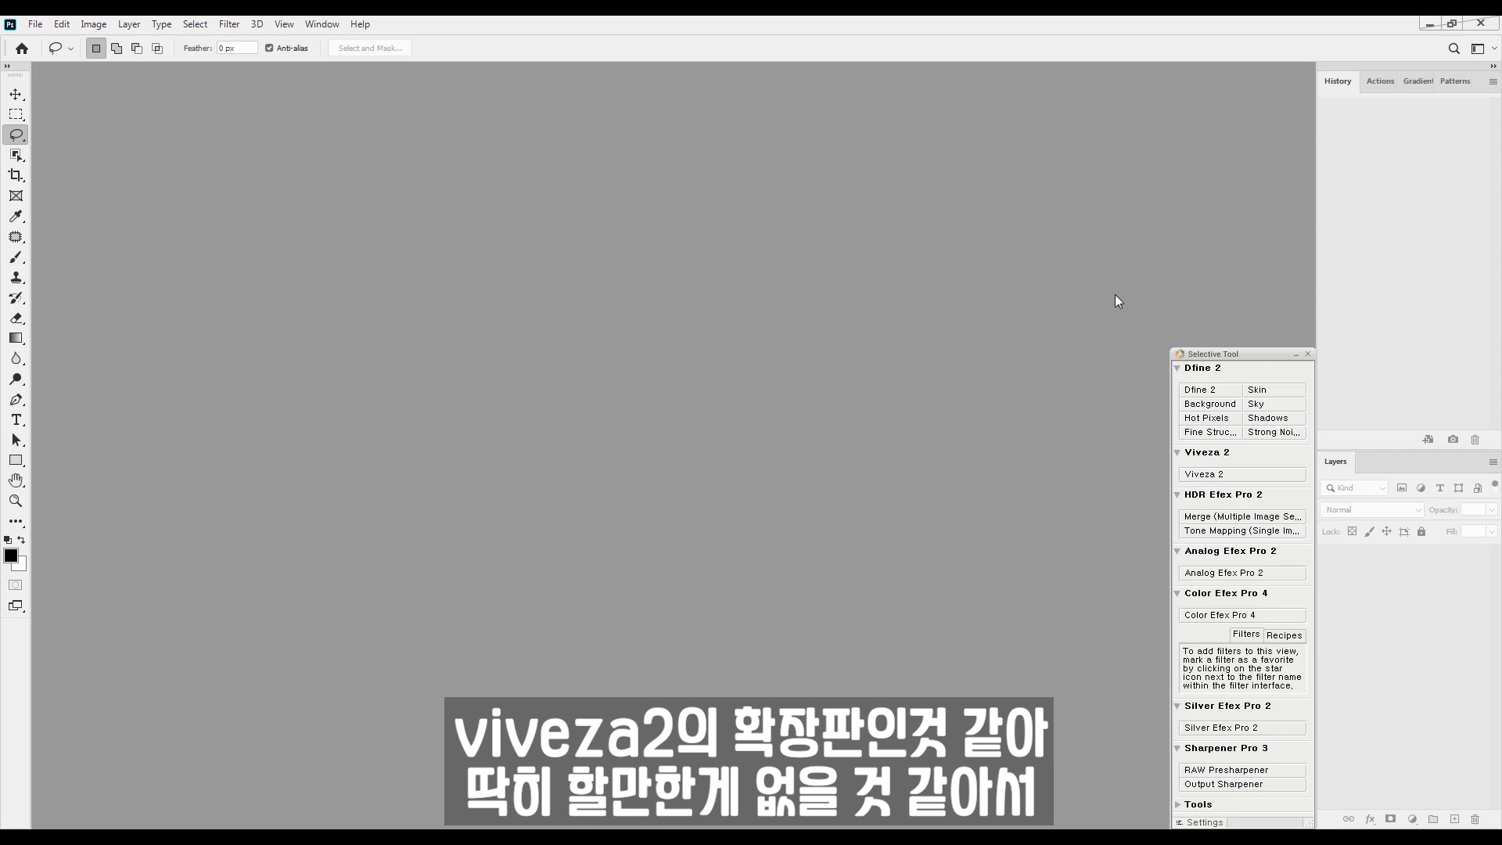
Step: Close the Selective Tool window and open the sky image 4k-wallpaper-air-atmosphere-2310713.jpg
click(1306, 355)
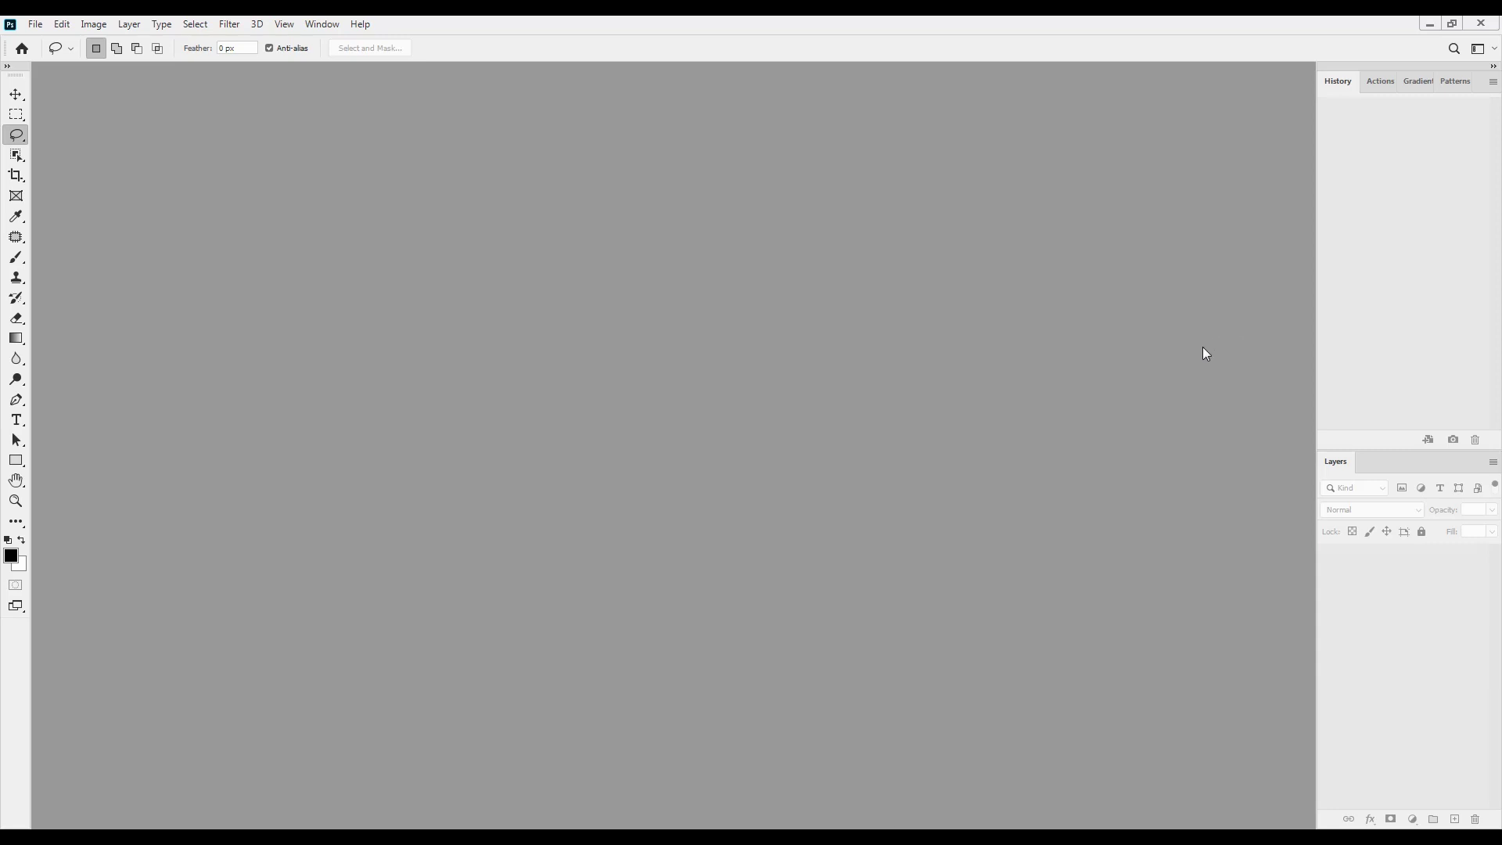
drag(1501, 357, 1041, 364)
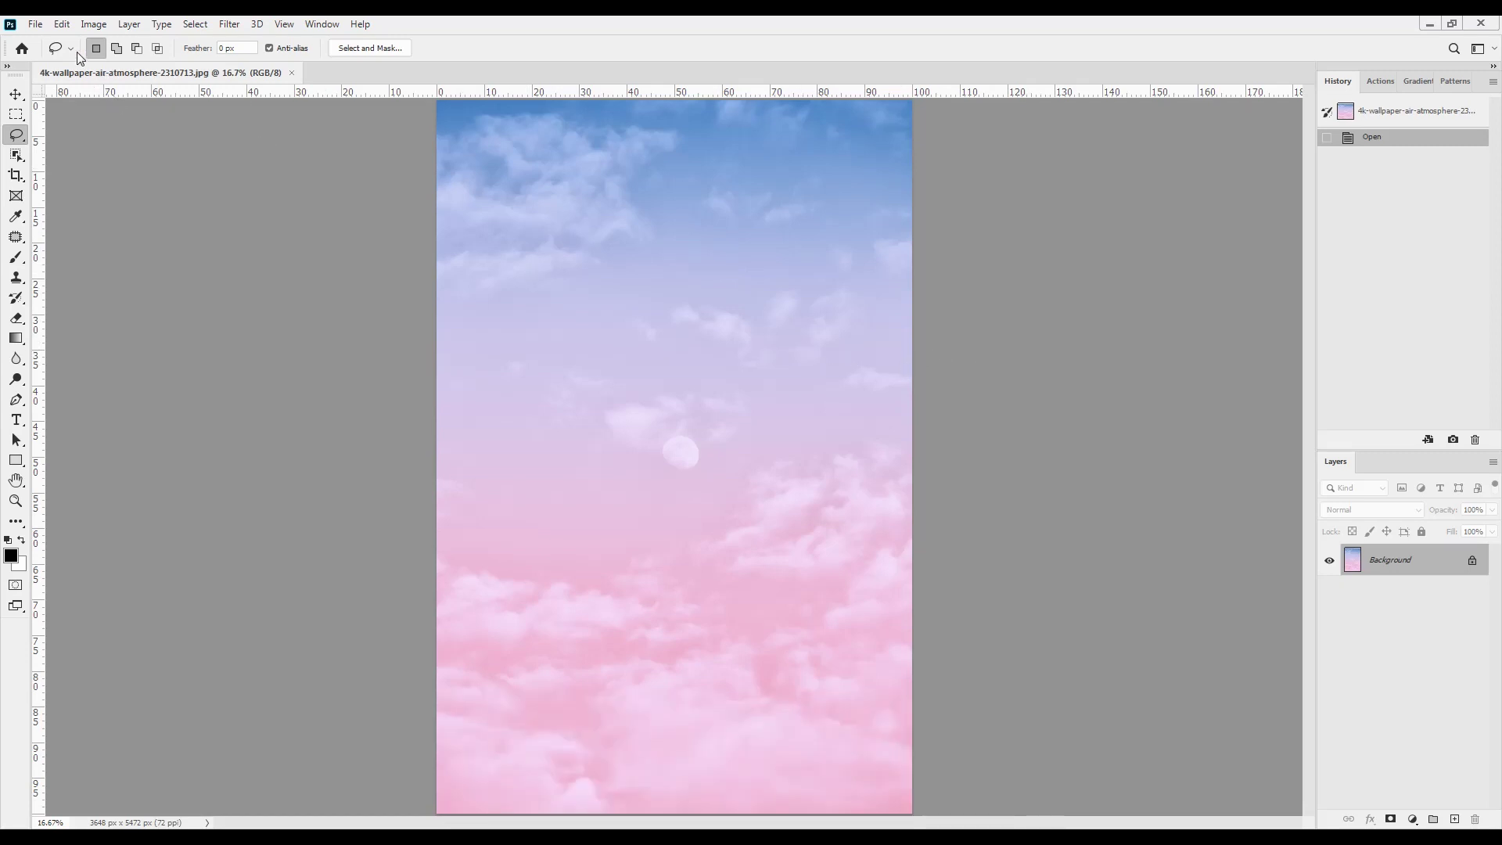
Step: In the general preferences, switch Use Legacy Free Transform off and back on, and accept the settings
click(61, 24)
mouse_move(218, 660)
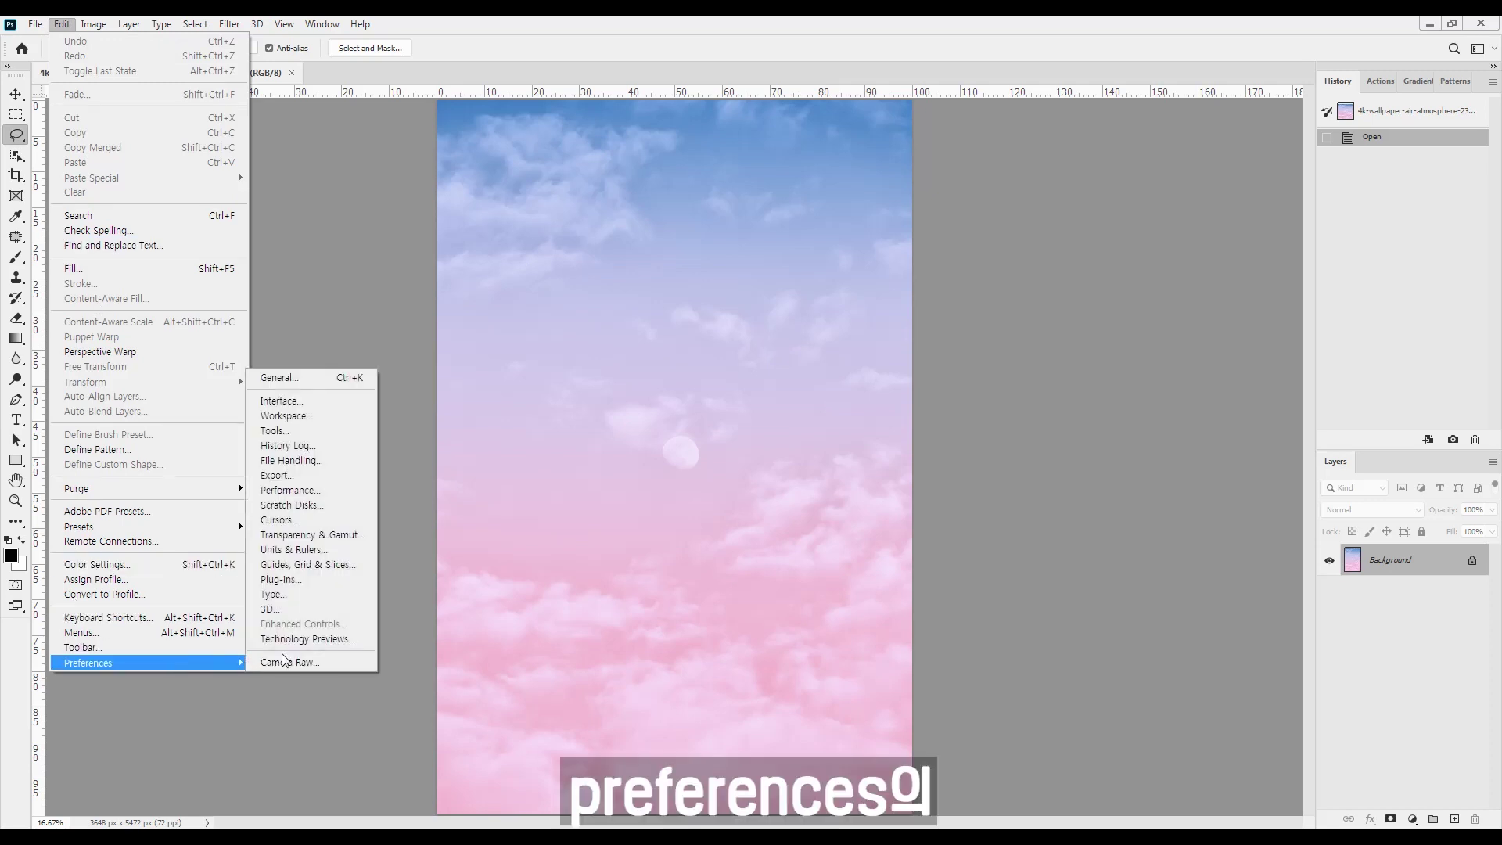
click(323, 377)
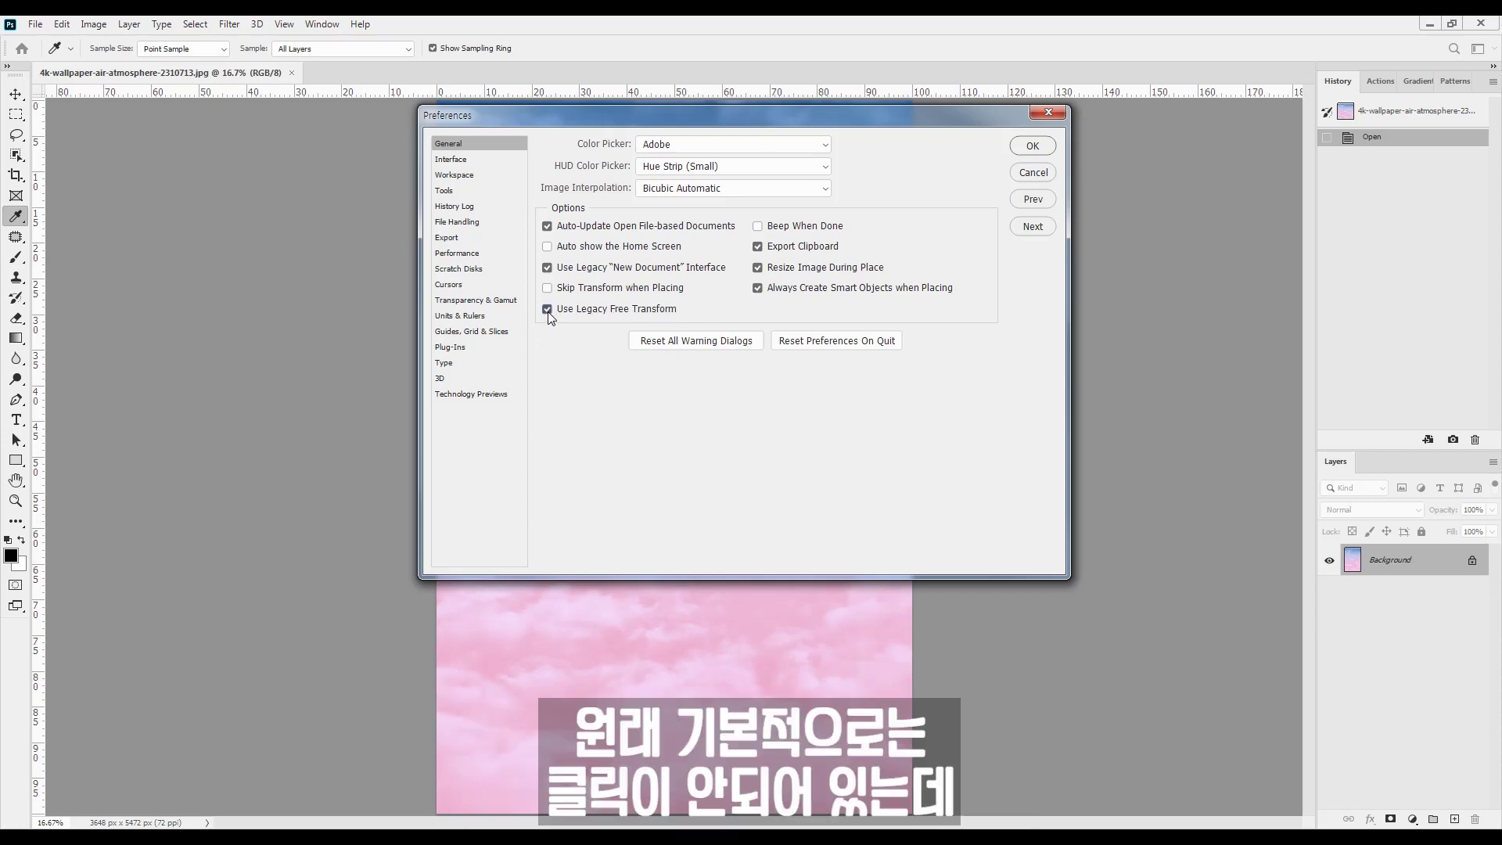
click(547, 310)
click(547, 309)
click(1033, 147)
key(l)
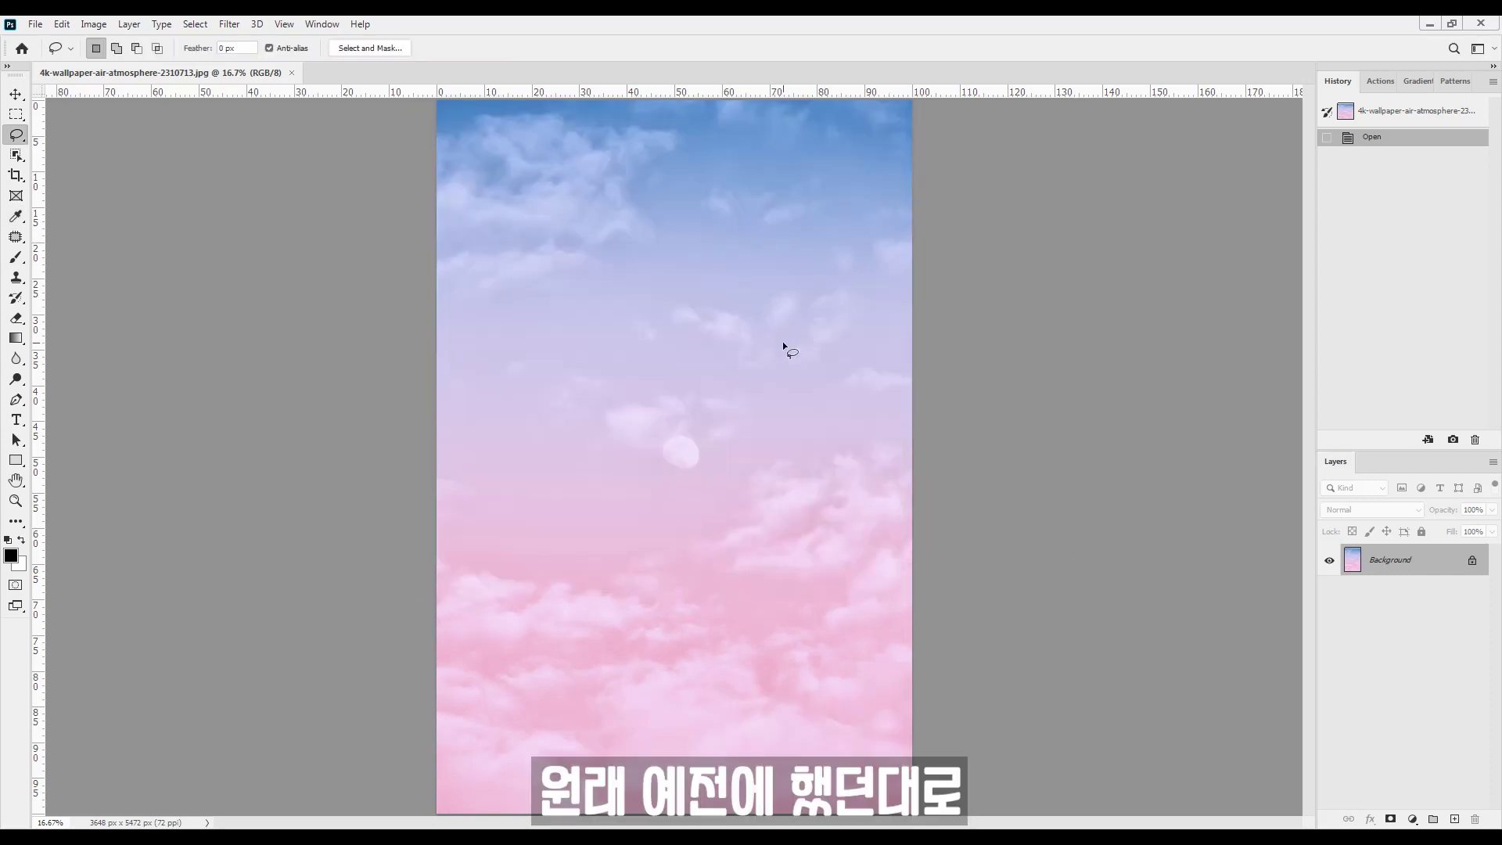
Step: Duplicate the background layer and try enlarging the copy with Free Transform
key(ctrl+j)
key(ctrl+t)
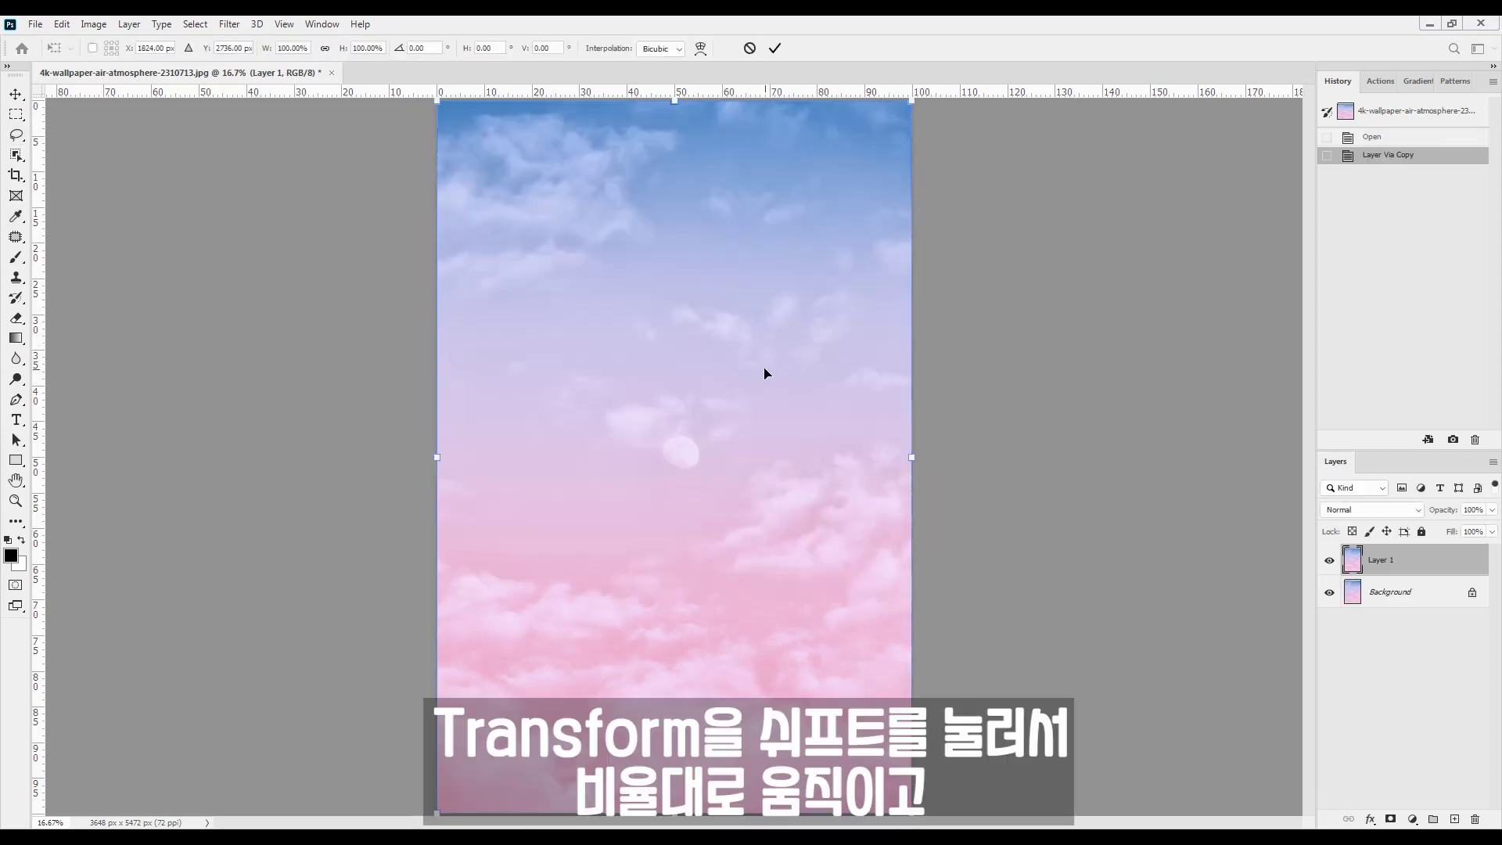
key(ctrl+0)
mouse_move(838, 212)
mouse_down()
mouse_move(796, 289)
mouse_move(856, 232)
mouse_move(801, 157)
mouse_move(962, 317)
mouse_move(774, 422)
mouse_move(681, 344)
mouse_move(861, 269)
mouse_move(886, 238)
mouse_up()
key(l)
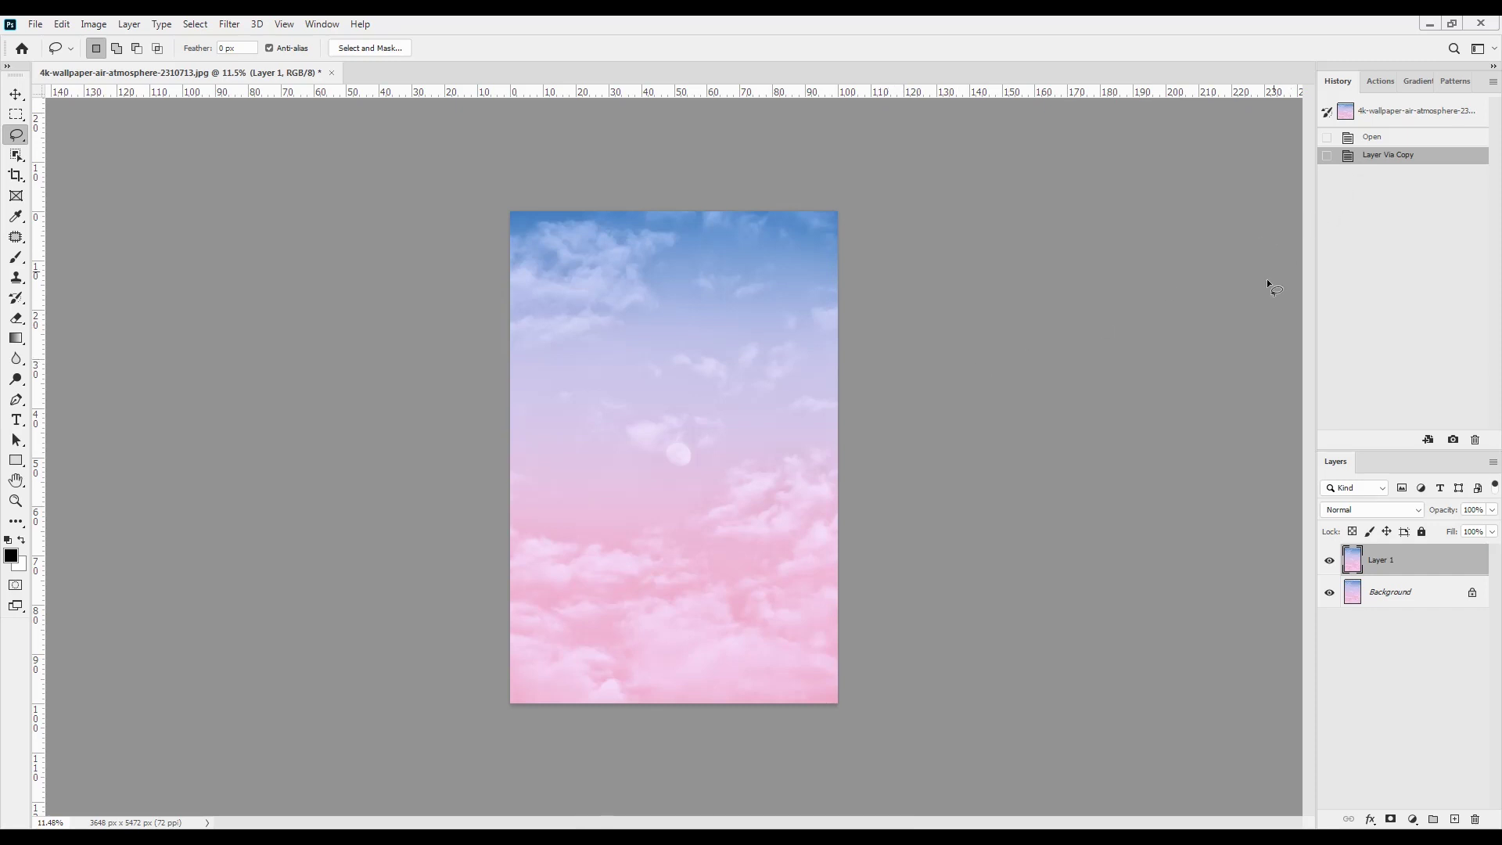
Step: Browse the Blues, Pinks and Reds gradient presets and apply the first Pinks gradient as a fill over Layer 1
click(1408, 81)
click(1326, 133)
click(1327, 181)
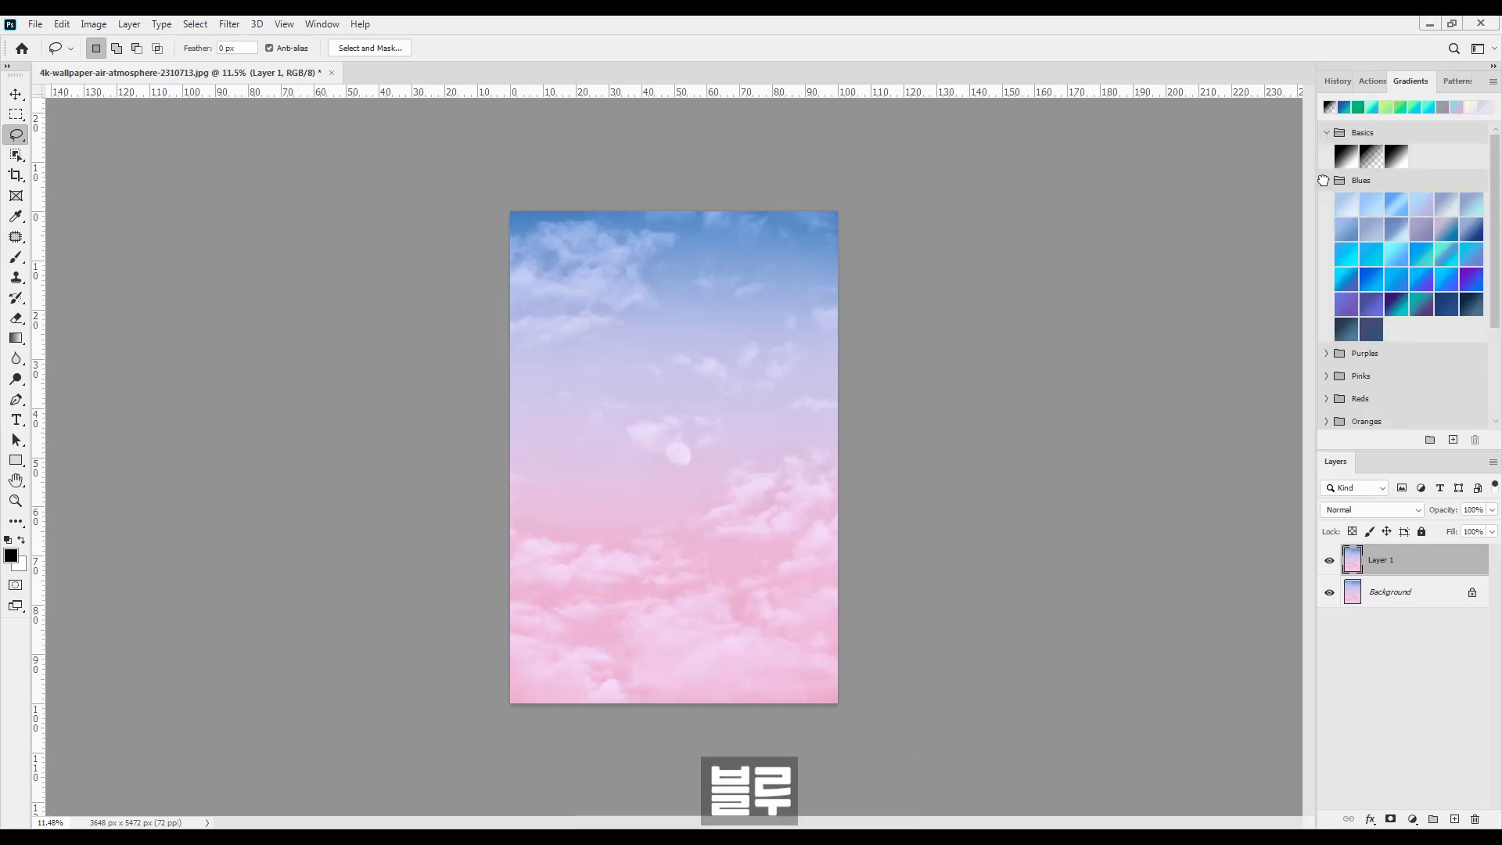
click(1327, 180)
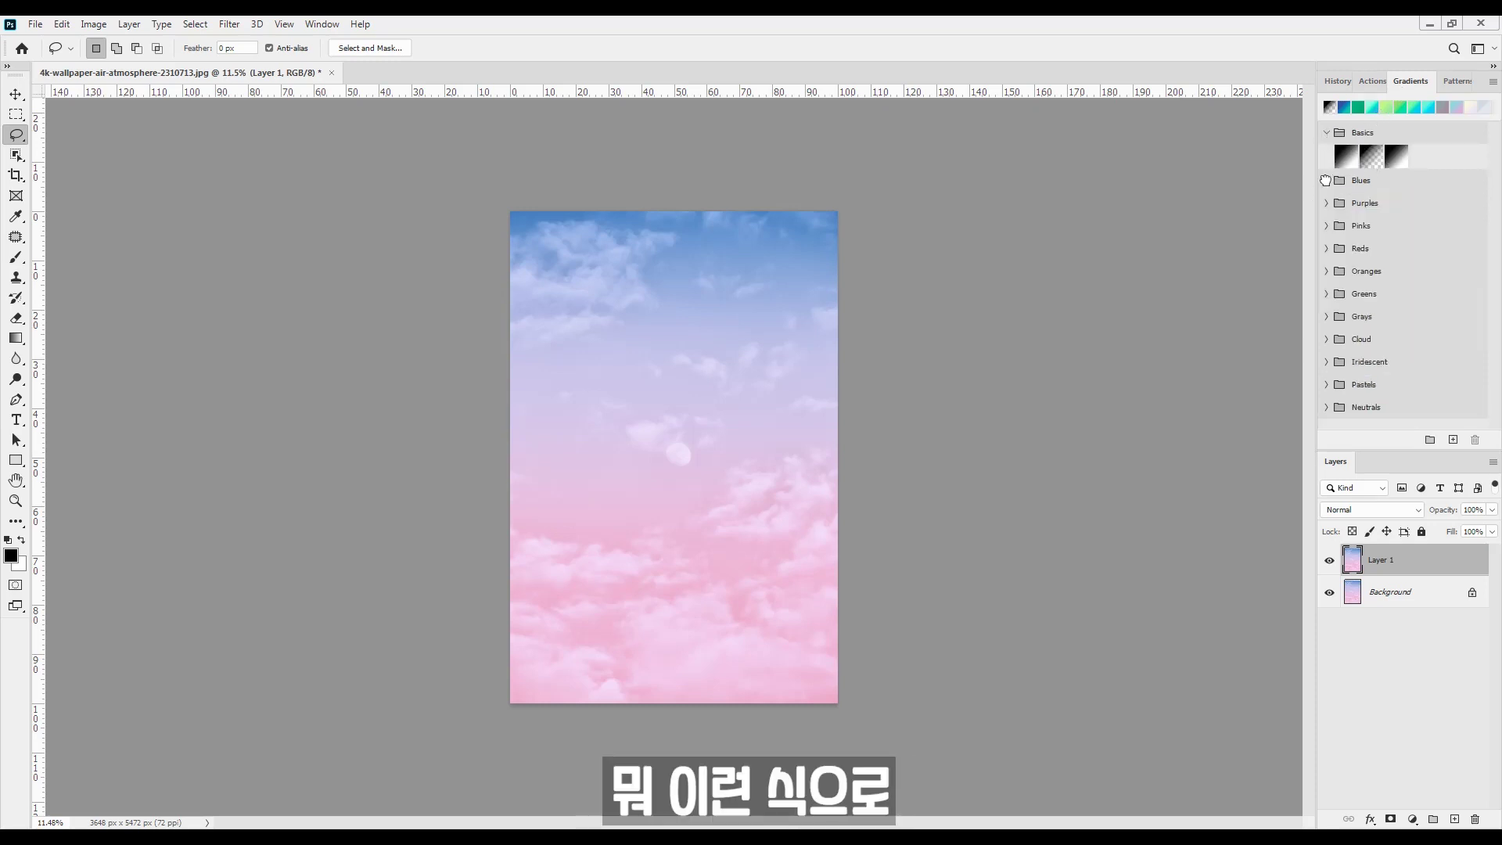
click(1326, 205)
click(1326, 226)
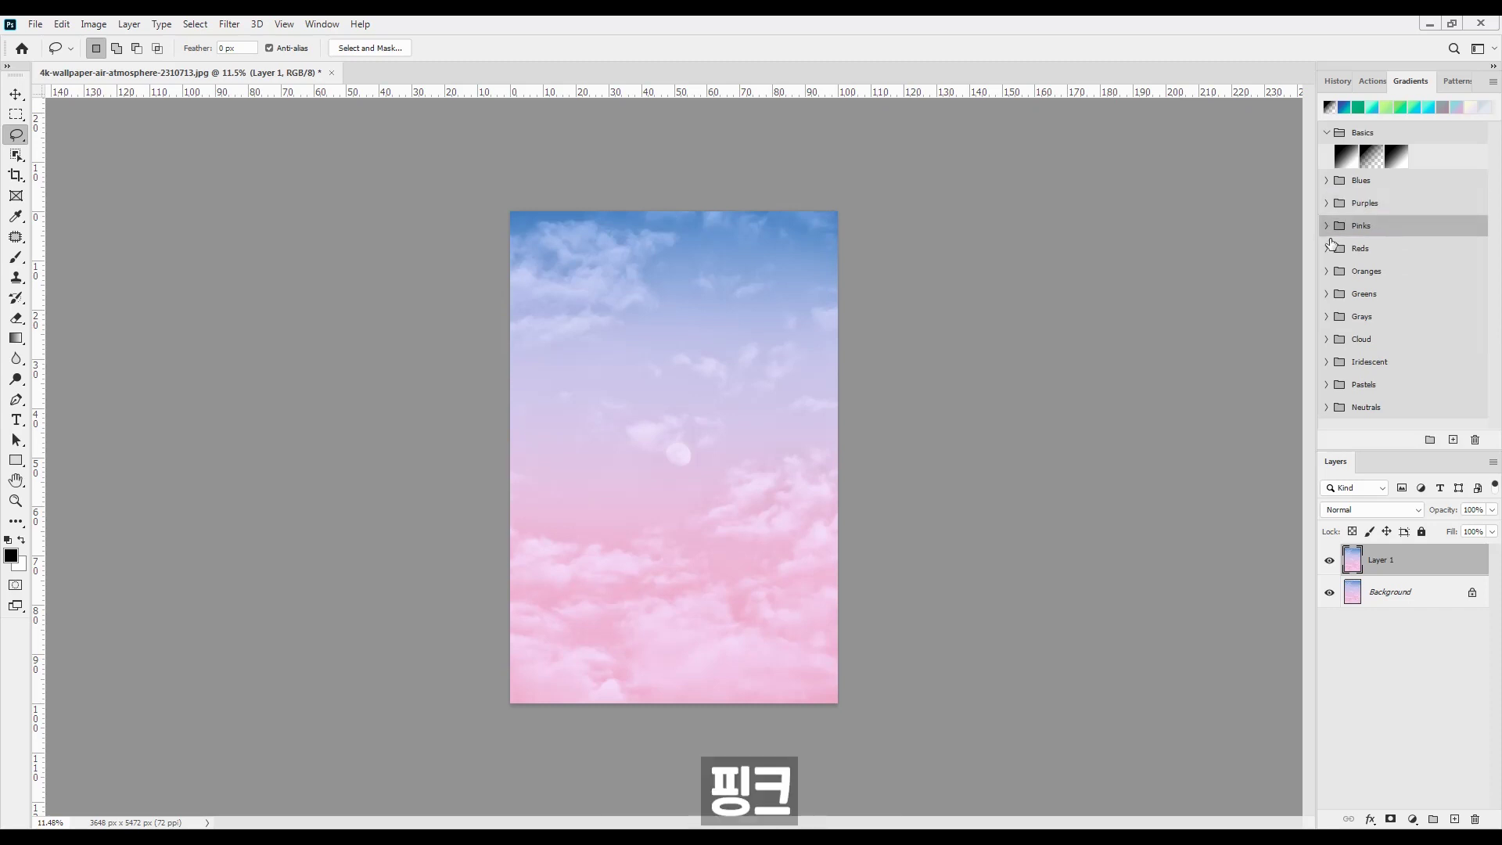
click(1326, 226)
click(1327, 323)
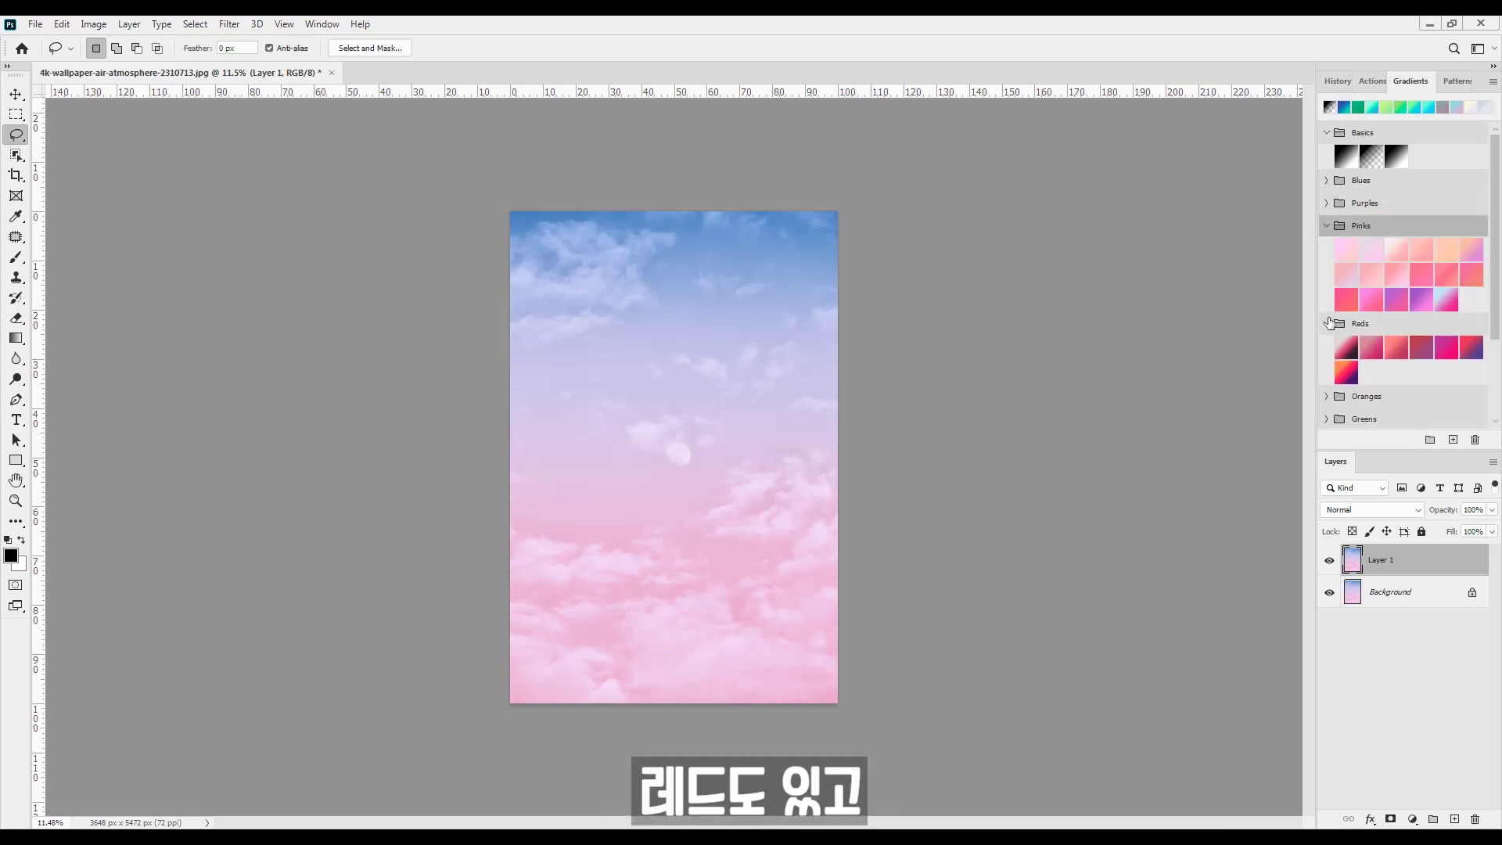
click(1327, 323)
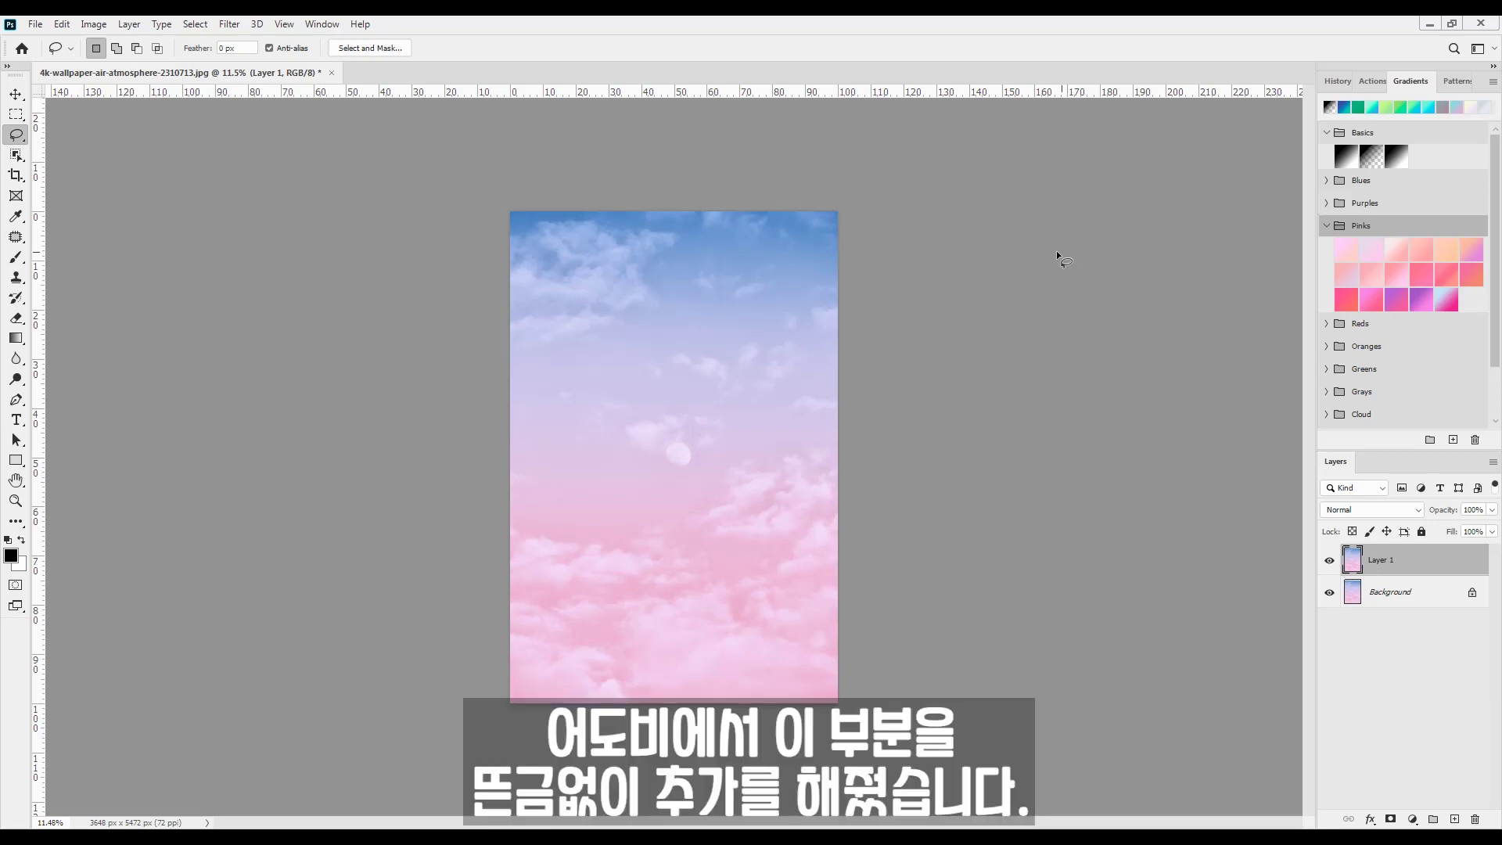
click(1348, 254)
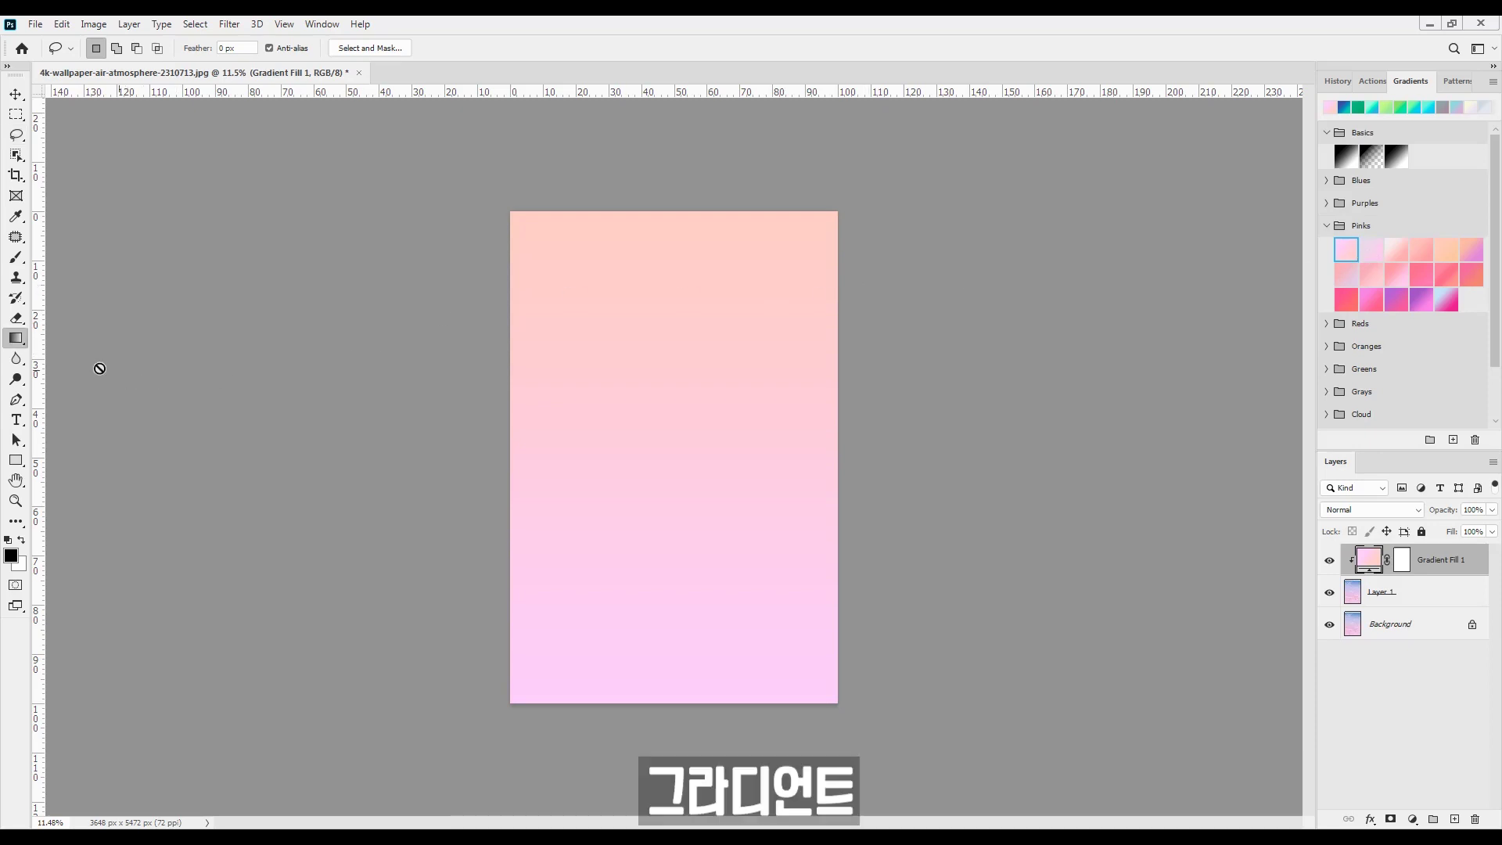
Step: Draw pink gradients in several directions on a new layer with the Gradient tool and delete that layer
click(16, 338)
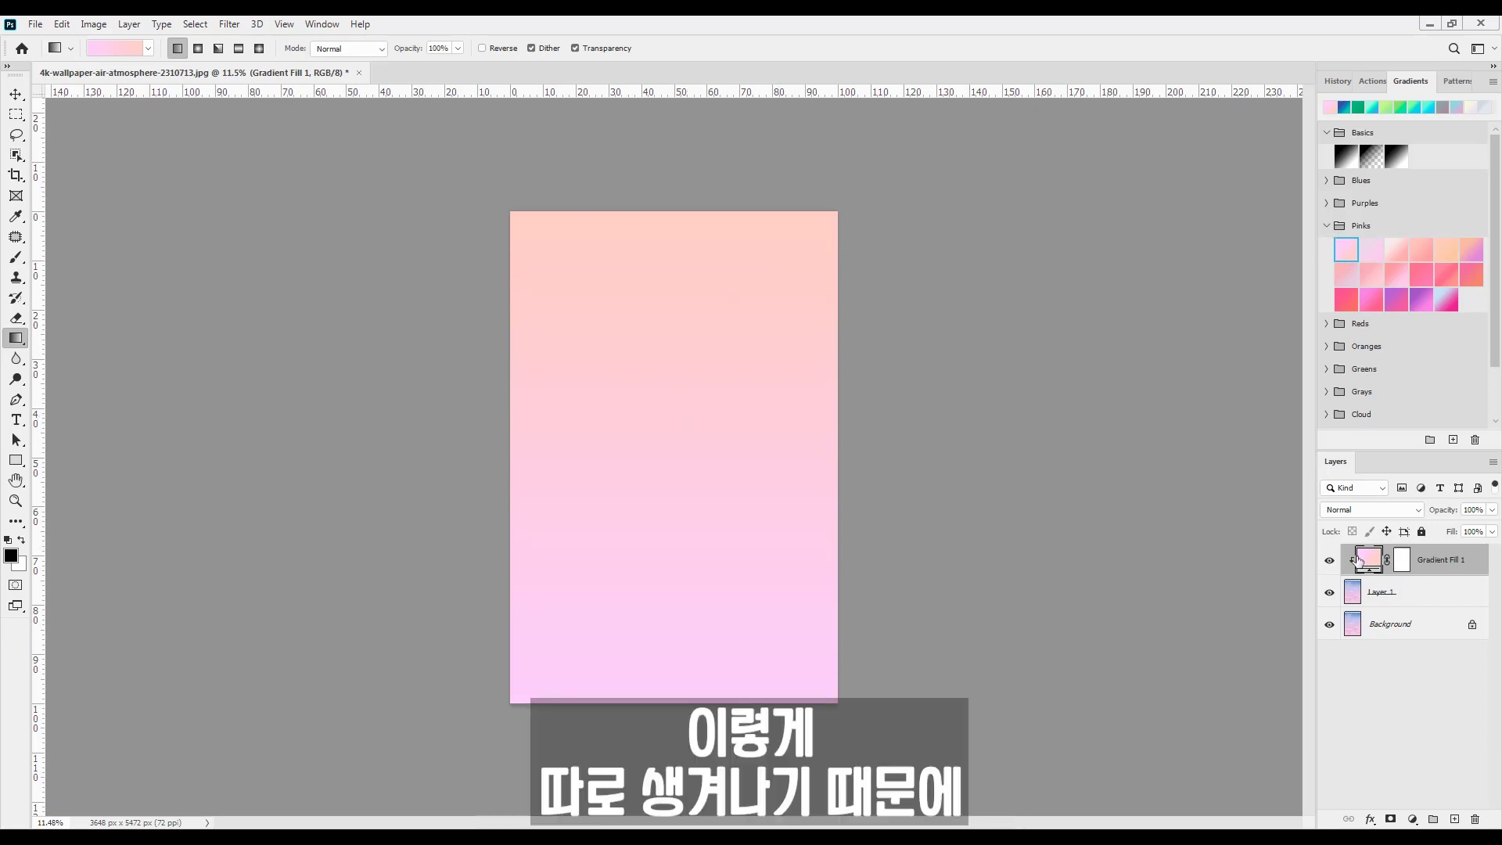
click(1455, 819)
drag(682, 611, 716, 586)
drag(496, 379, 913, 382)
drag(876, 334, 519, 412)
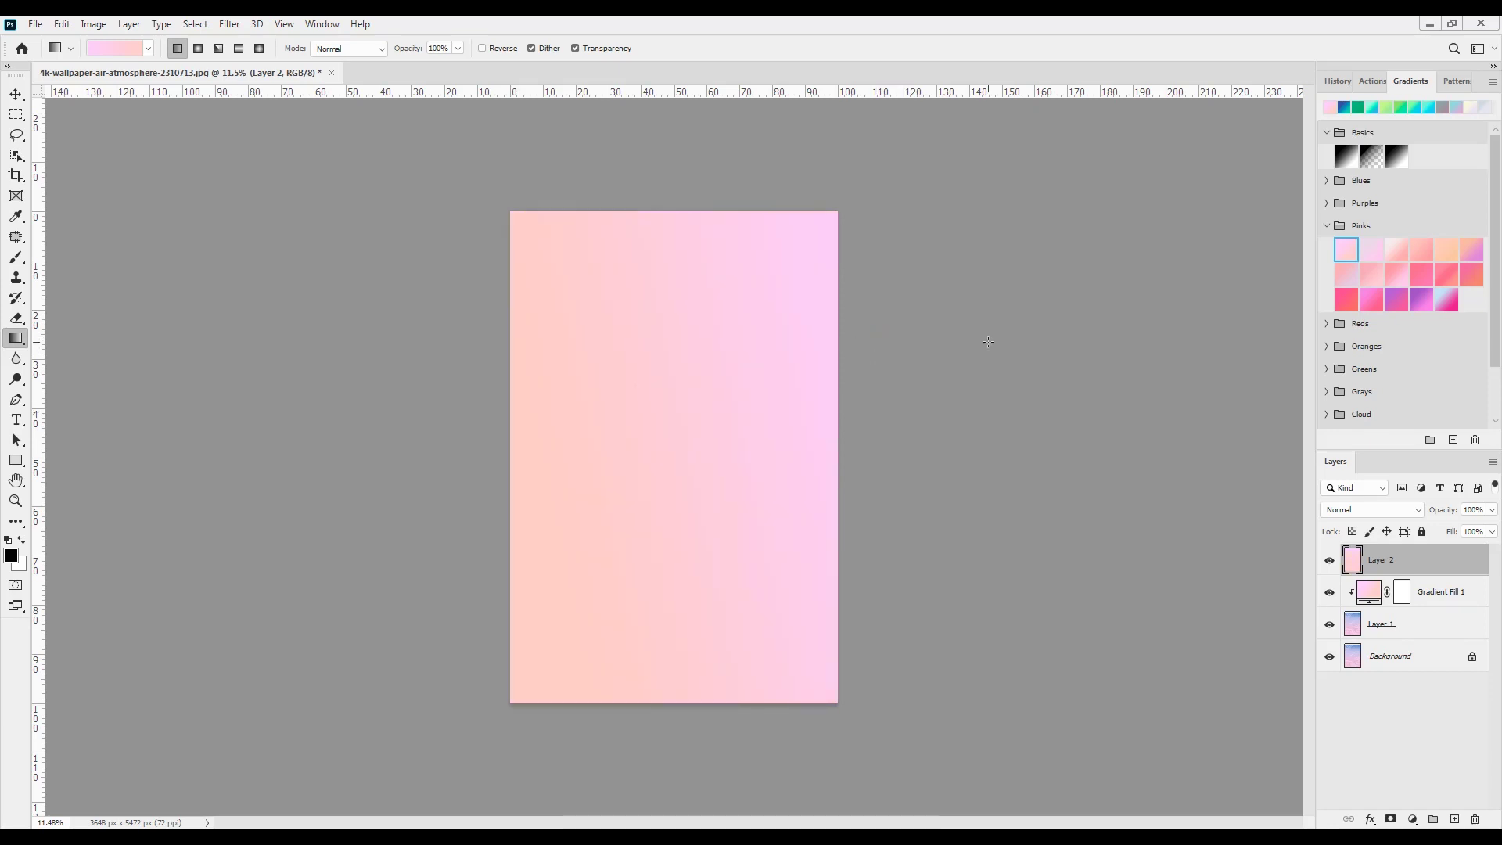
drag(1439, 565, 1474, 818)
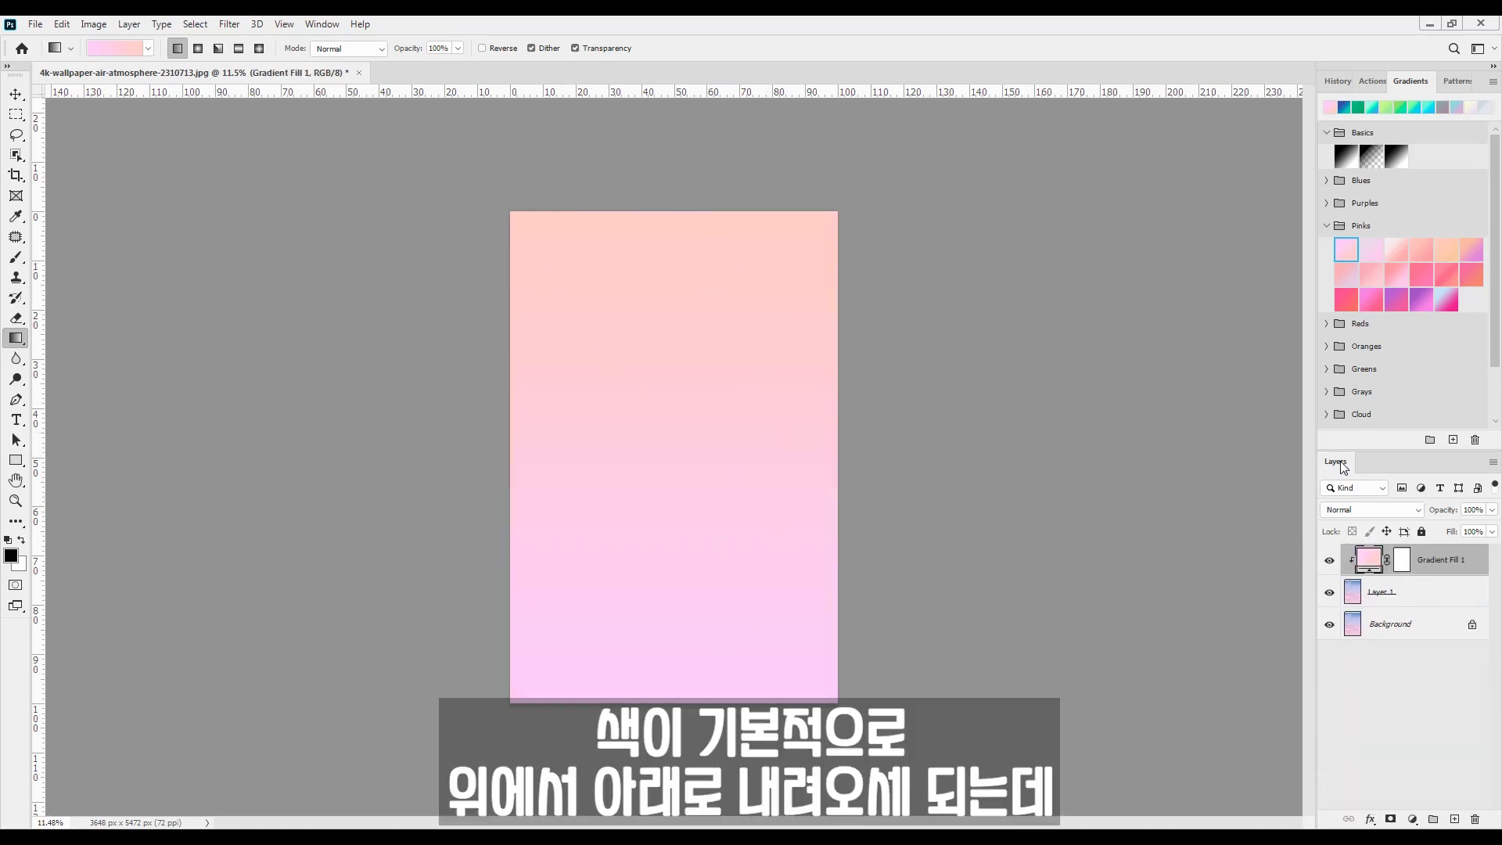
Step: Edit the gradient fill layer and replace its gradient with the second Reds preset
double_click(1377, 568)
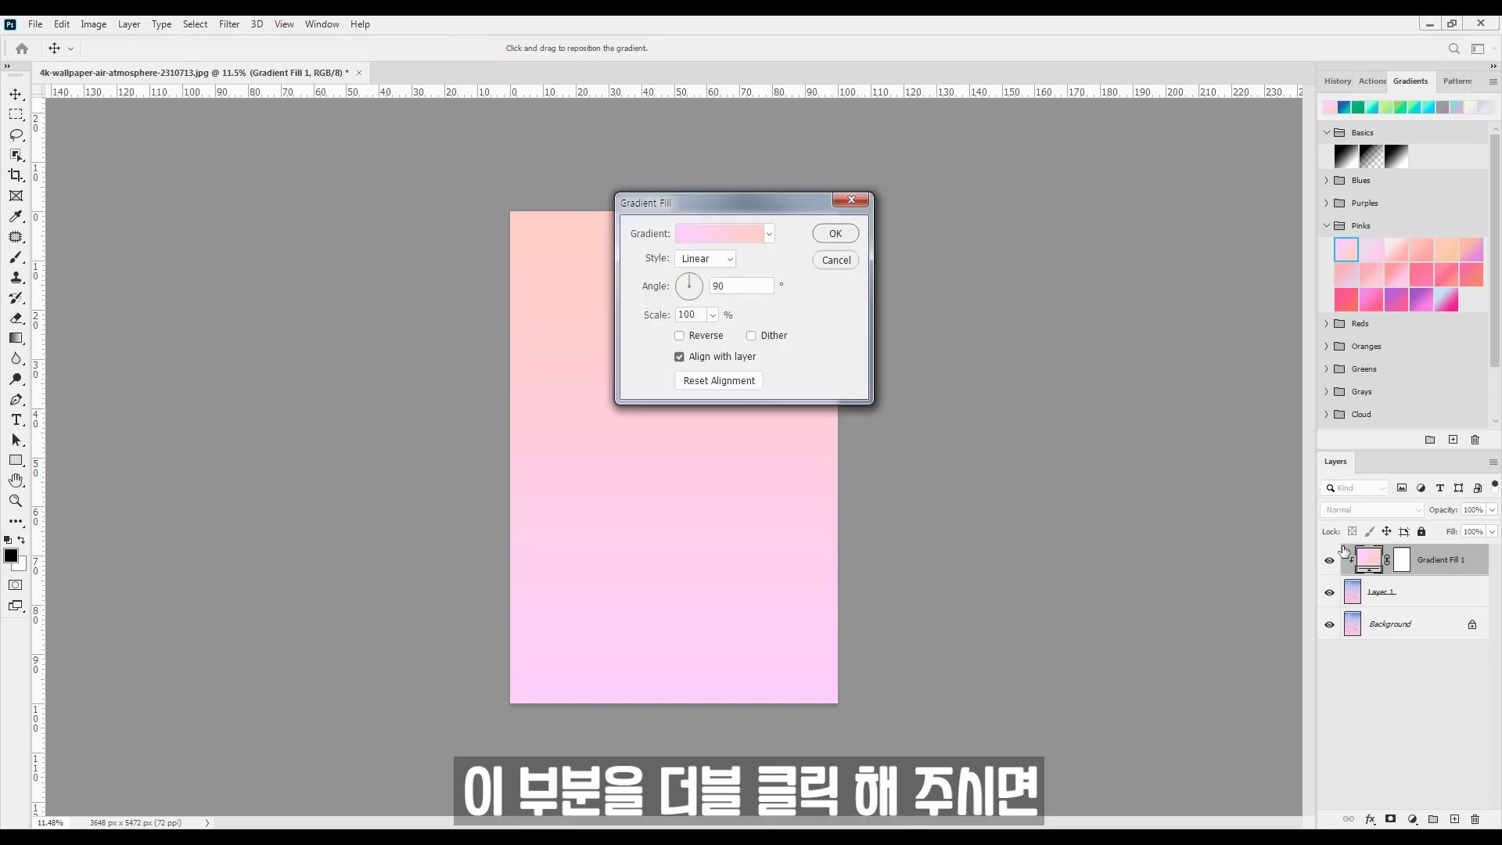
drag(772, 200, 1045, 206)
click(1002, 227)
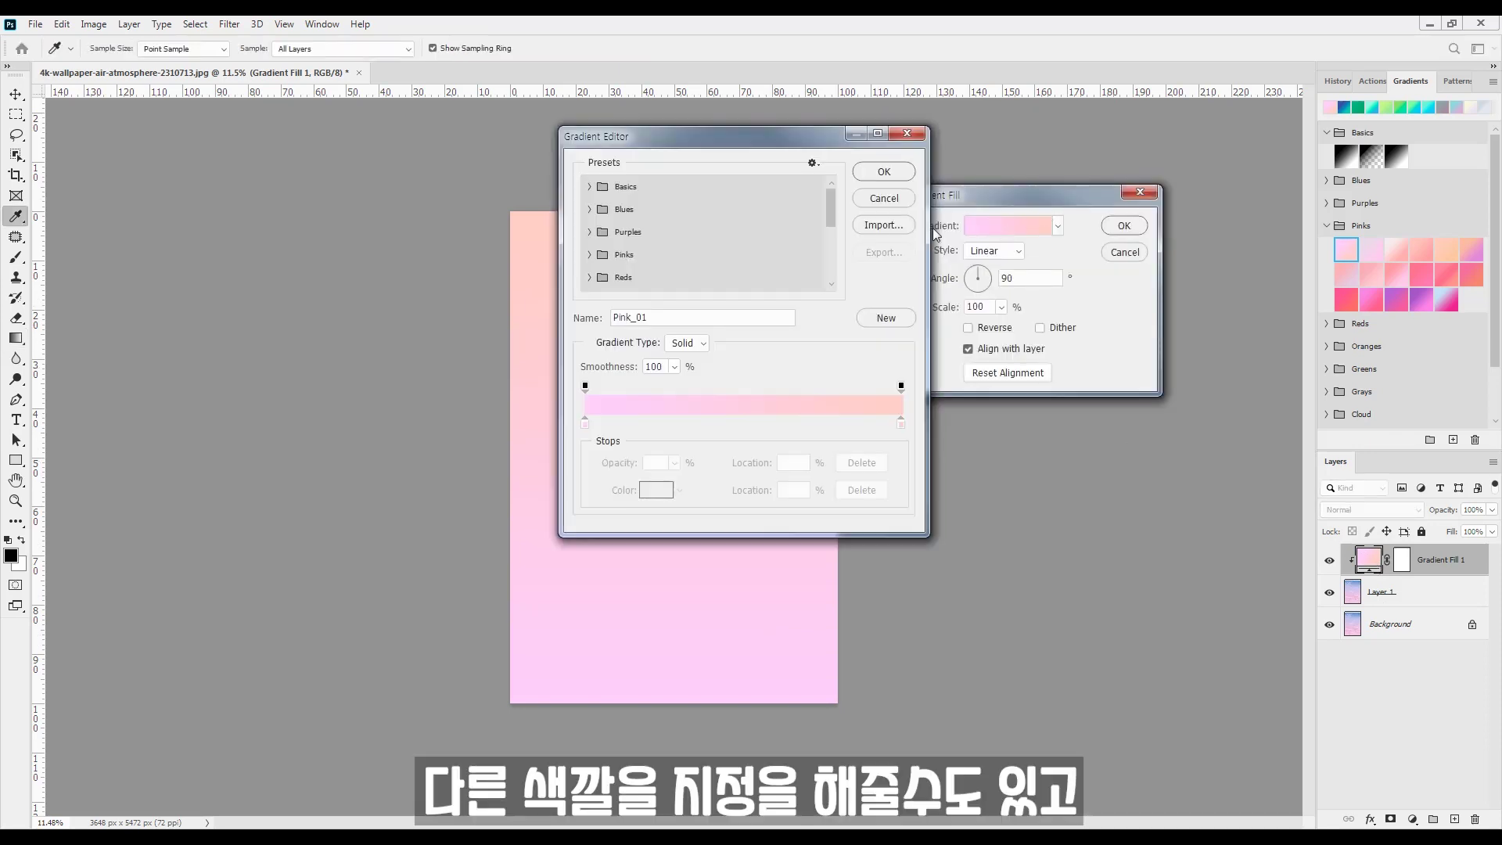
click(589, 277)
scroll(650, 275, down, 2)
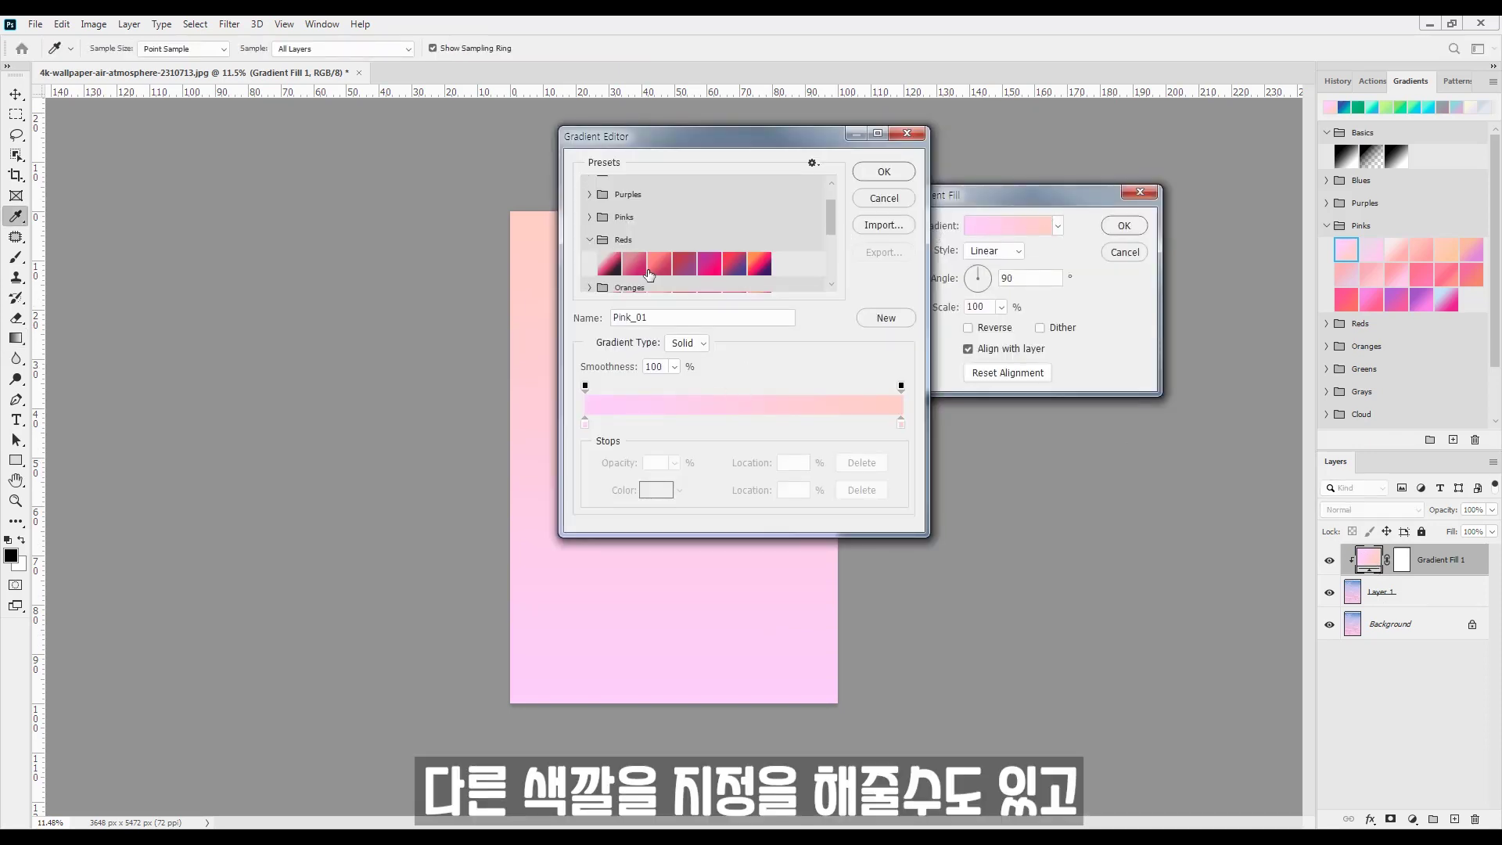
click(634, 264)
click(883, 171)
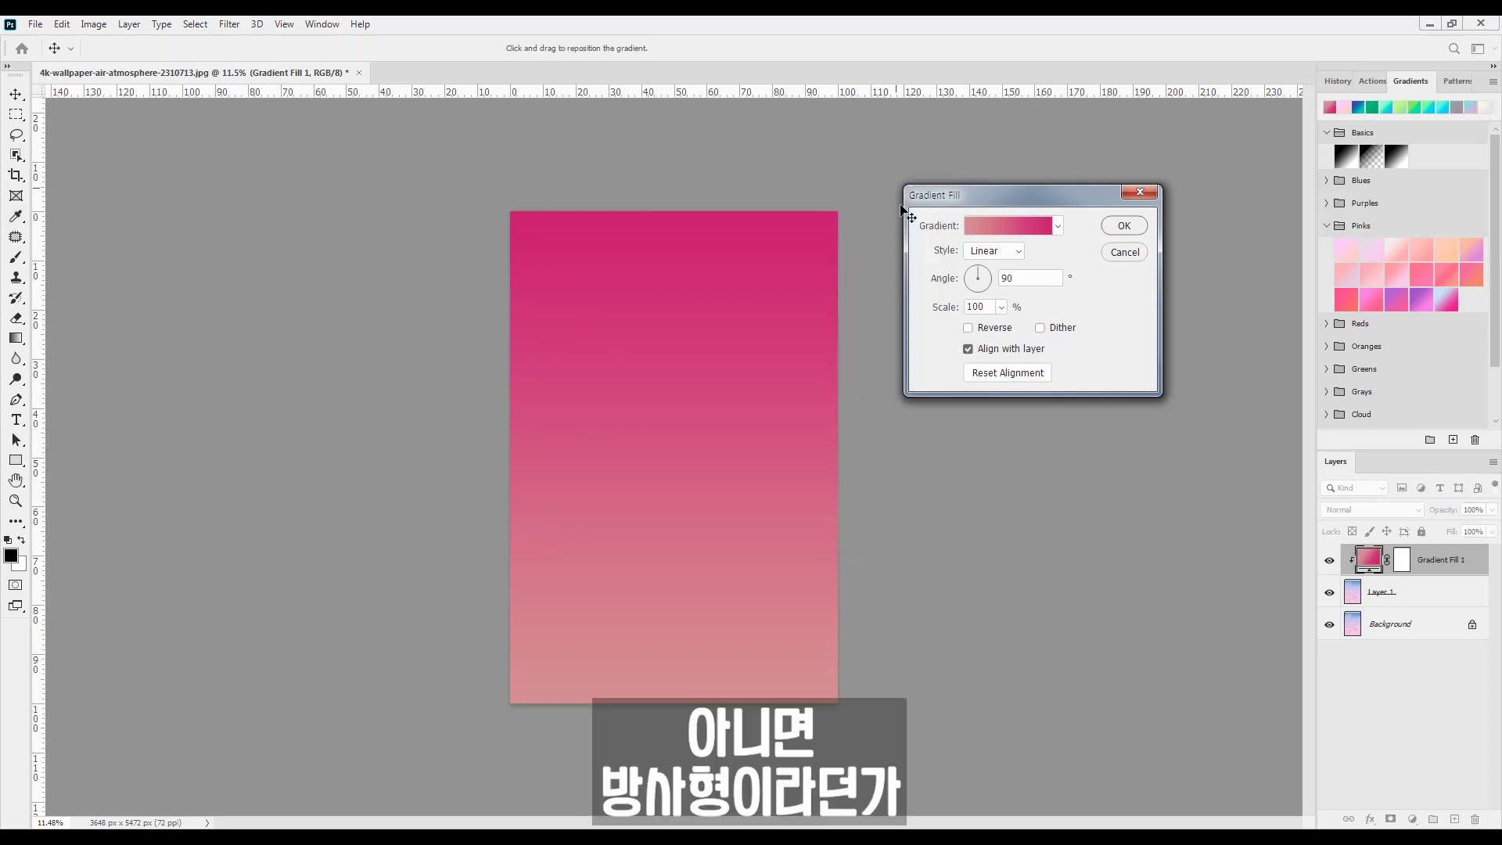
Step: Try the Angle and Radial styles and a 1% scale on the gradient fill, and discard the edits
click(992, 252)
click(997, 293)
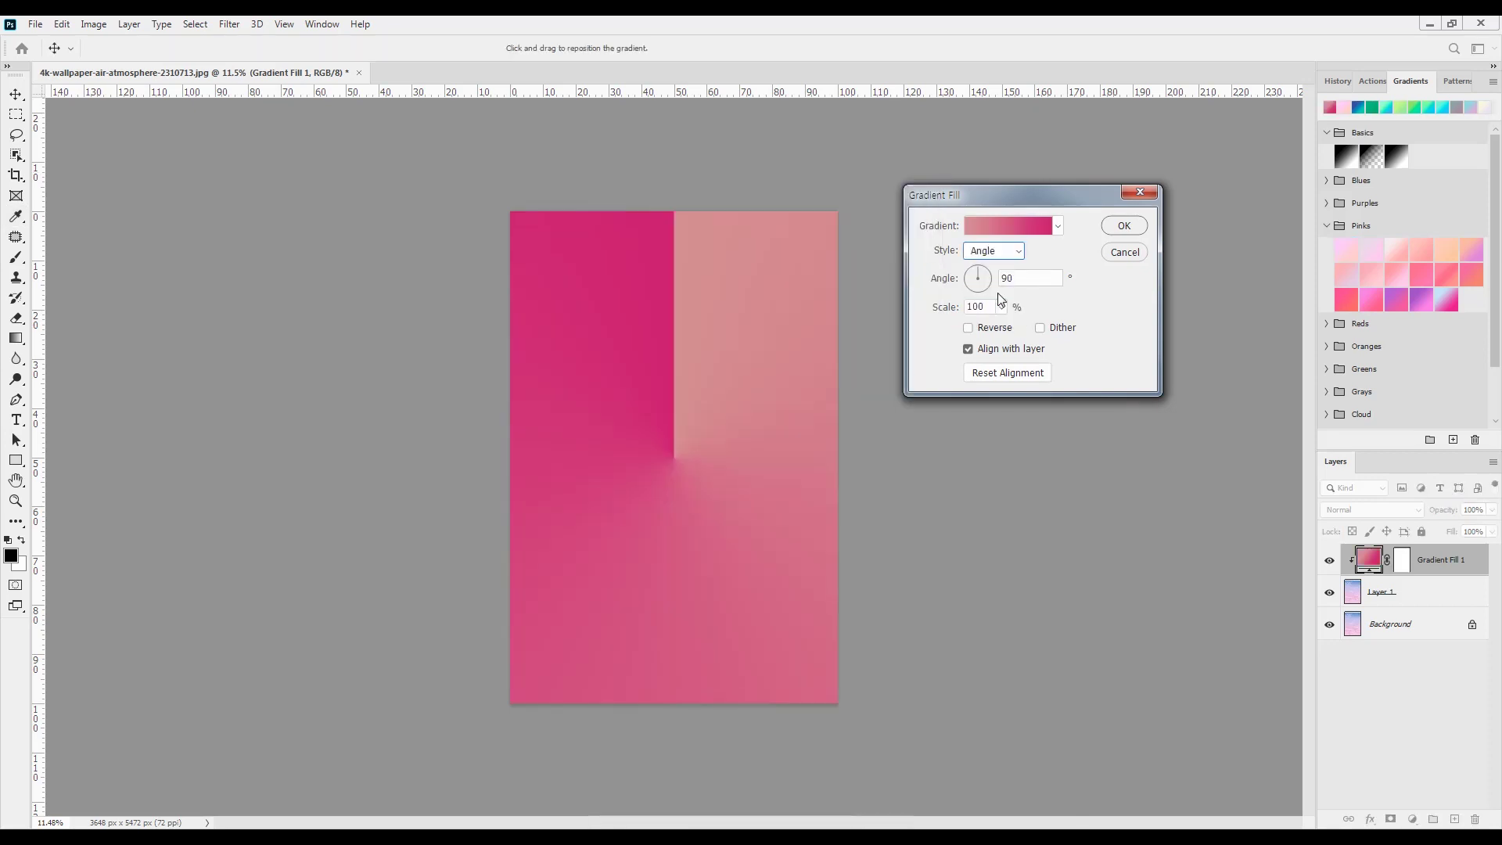
click(1000, 251)
click(1002, 280)
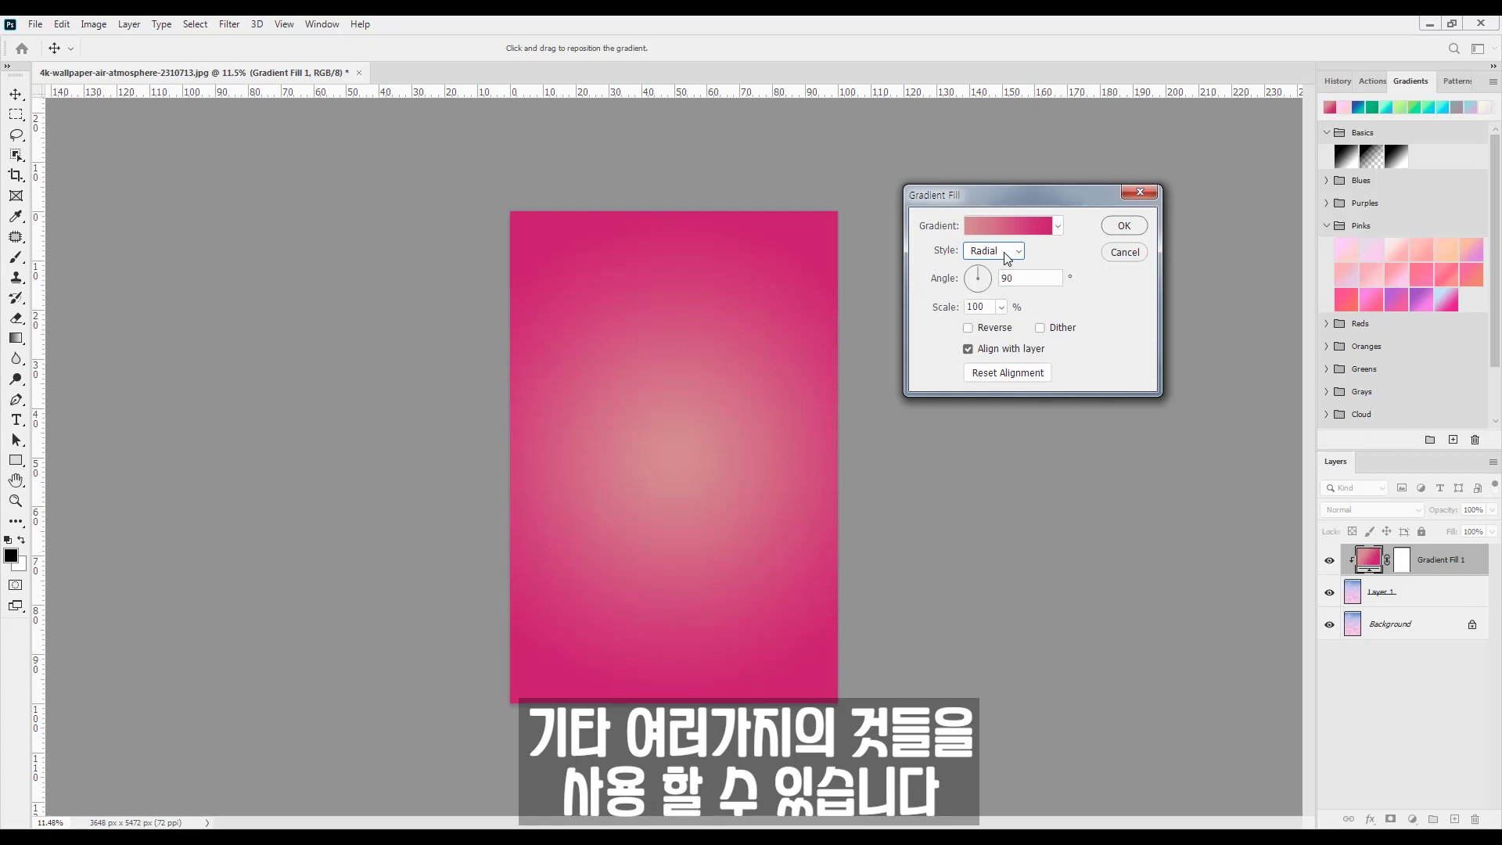
click(1002, 306)
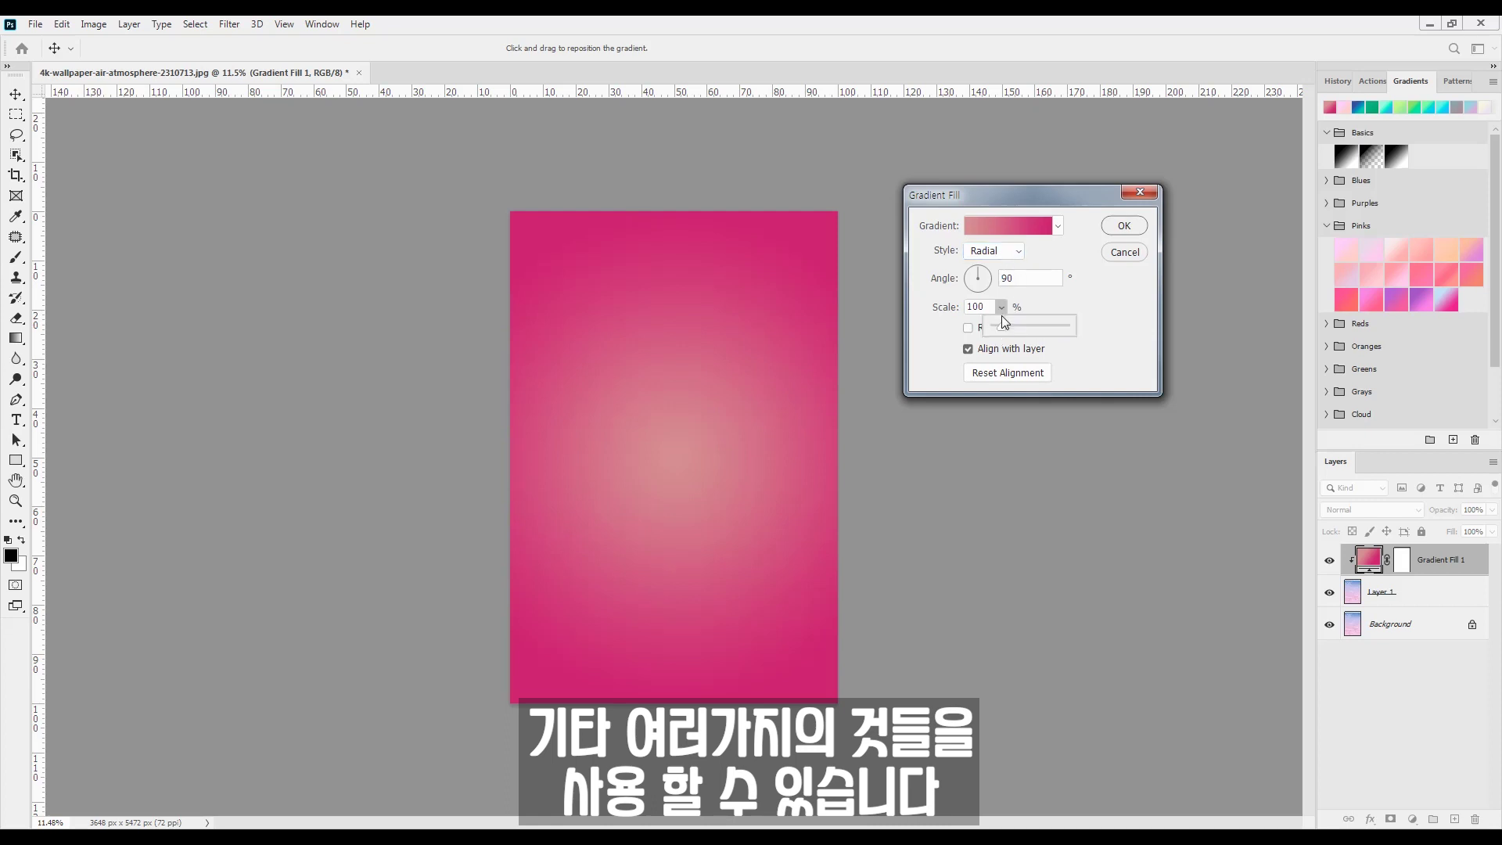
mouse_move(1004, 328)
mouse_down()
mouse_move(1076, 331)
mouse_move(992, 334)
mouse_up()
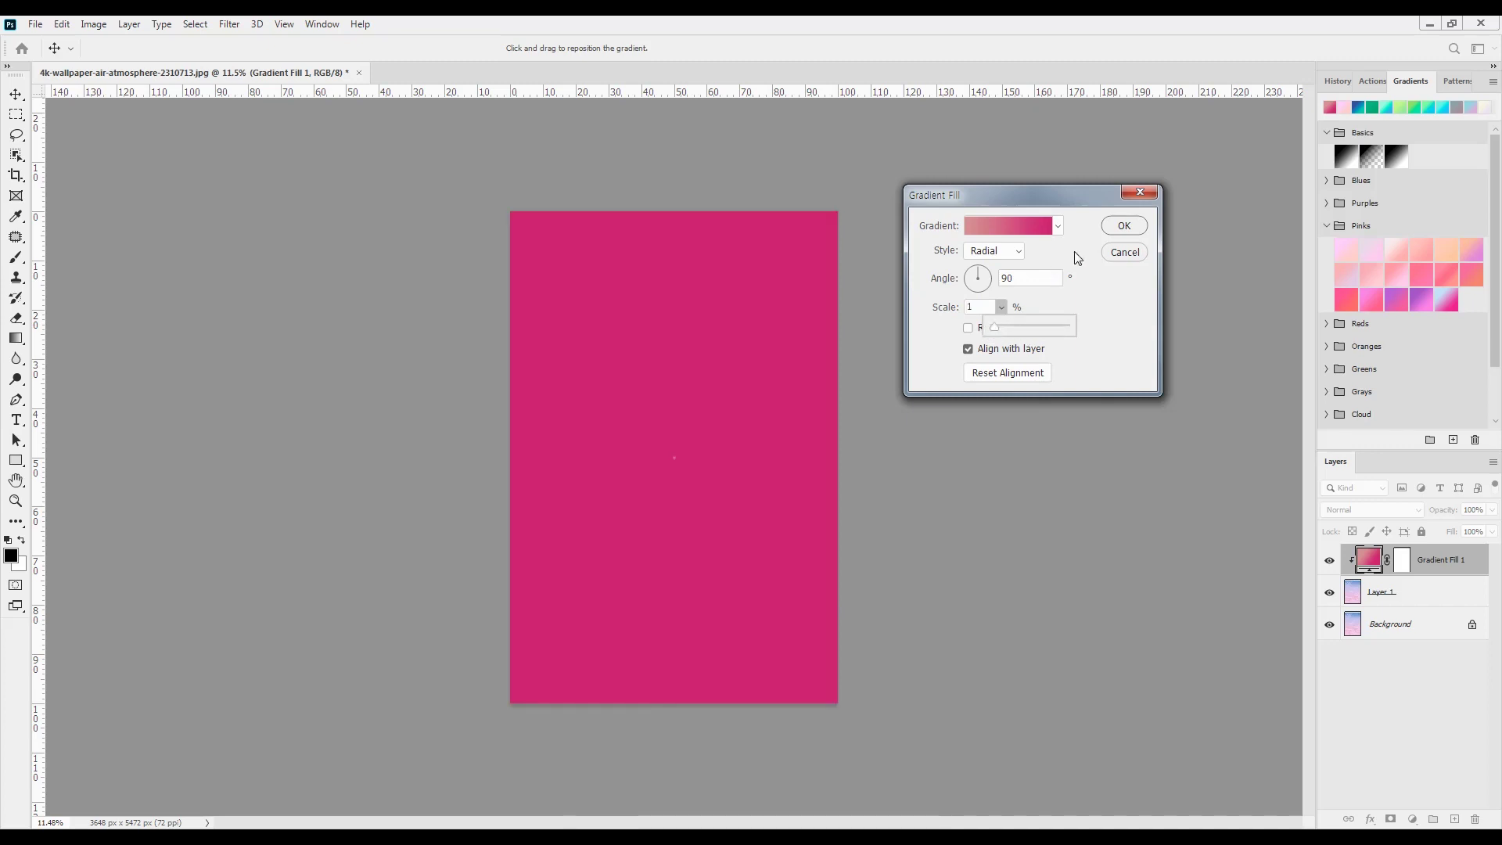
click(1124, 252)
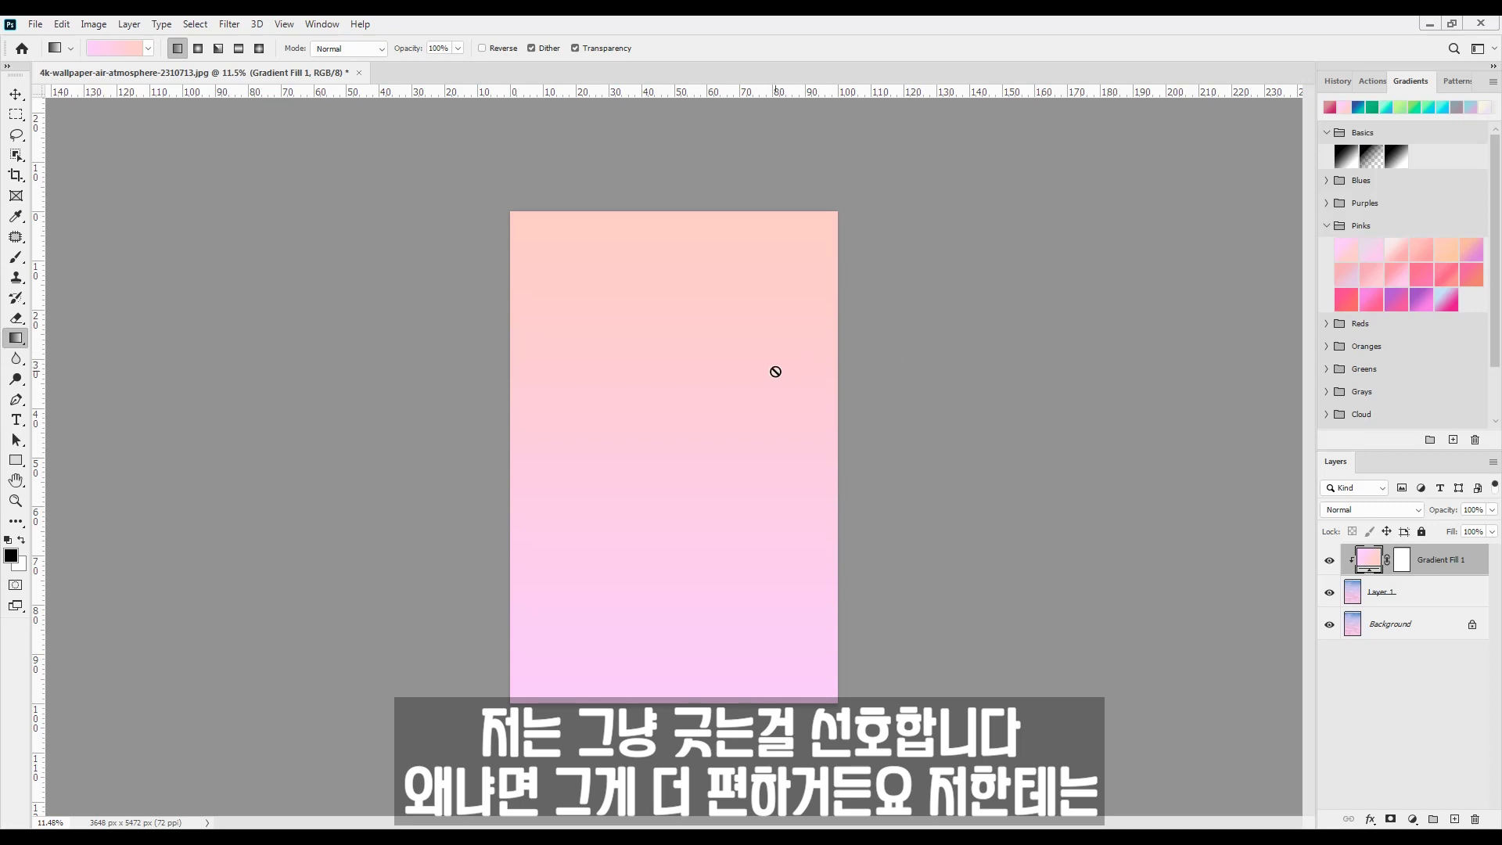
Step: Apply the Tree Tile 4 pattern from the Trees presets to the fill layer
click(1450, 82)
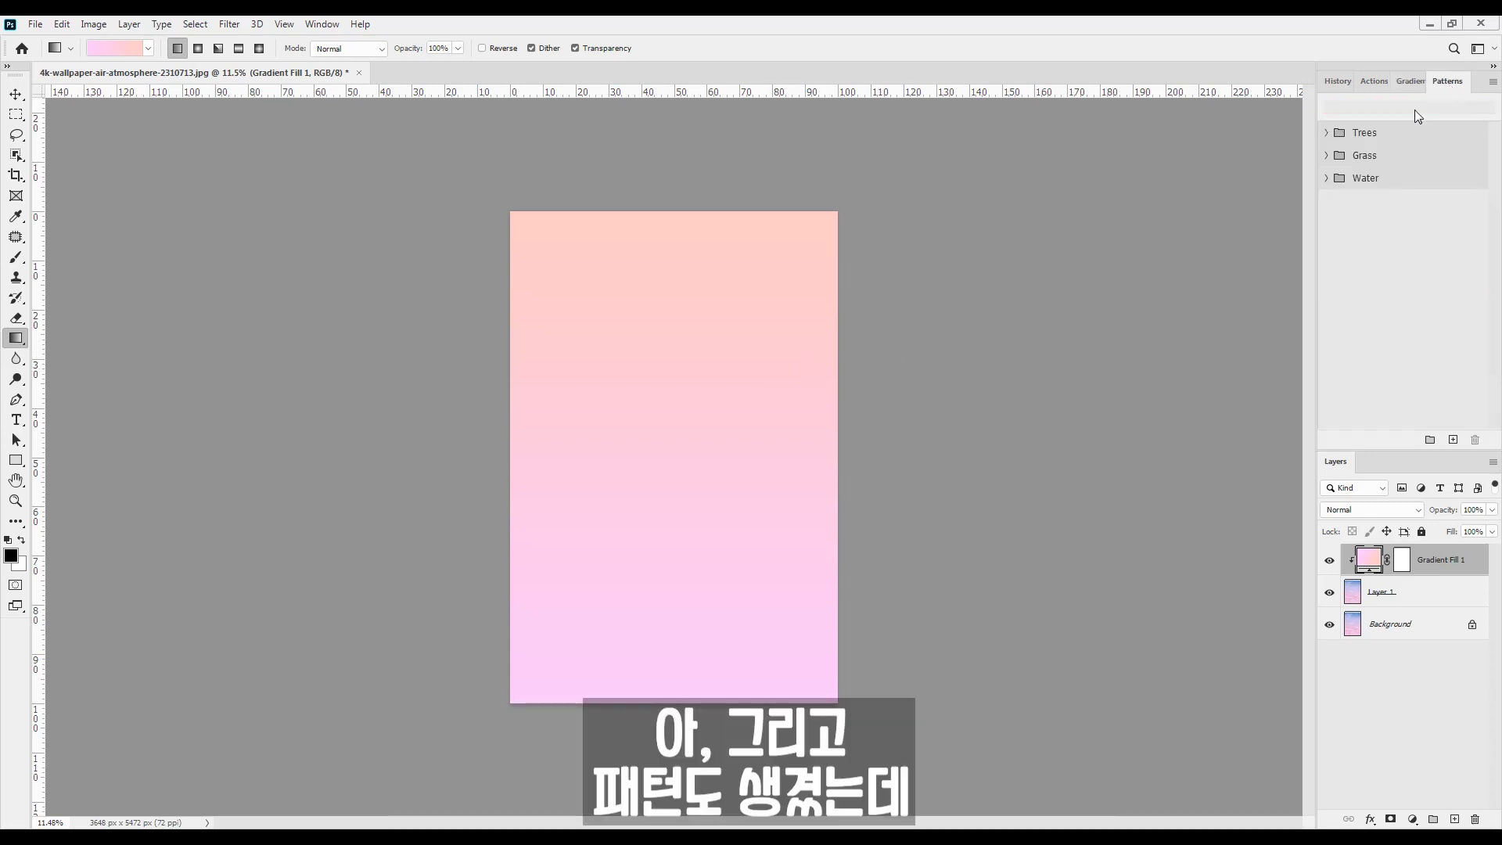
click(1326, 135)
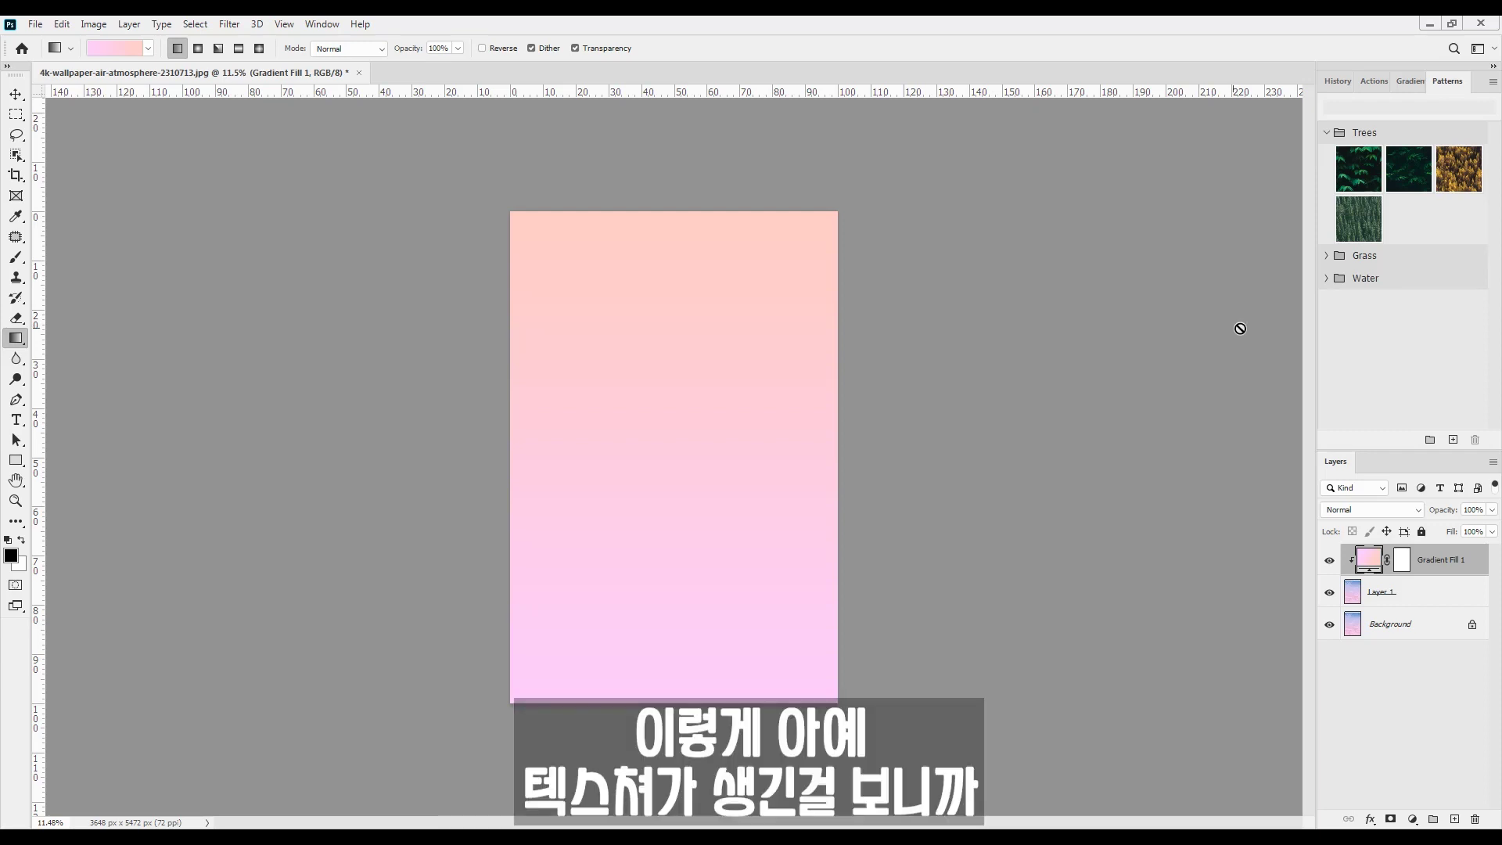
click(1359, 179)
double_click(1359, 172)
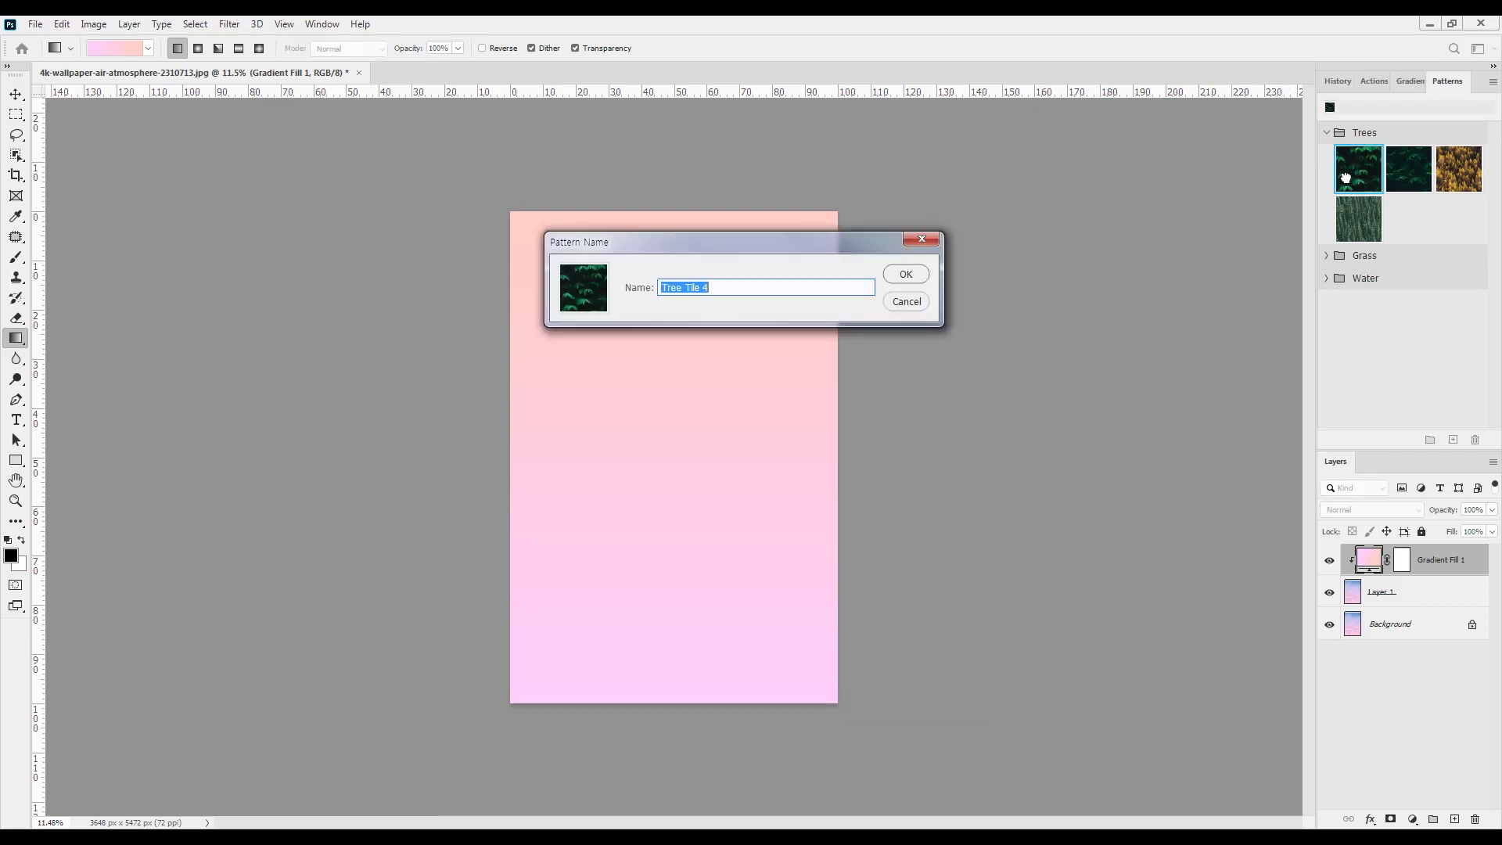
click(892, 312)
drag(1374, 173, 813, 345)
key(l)
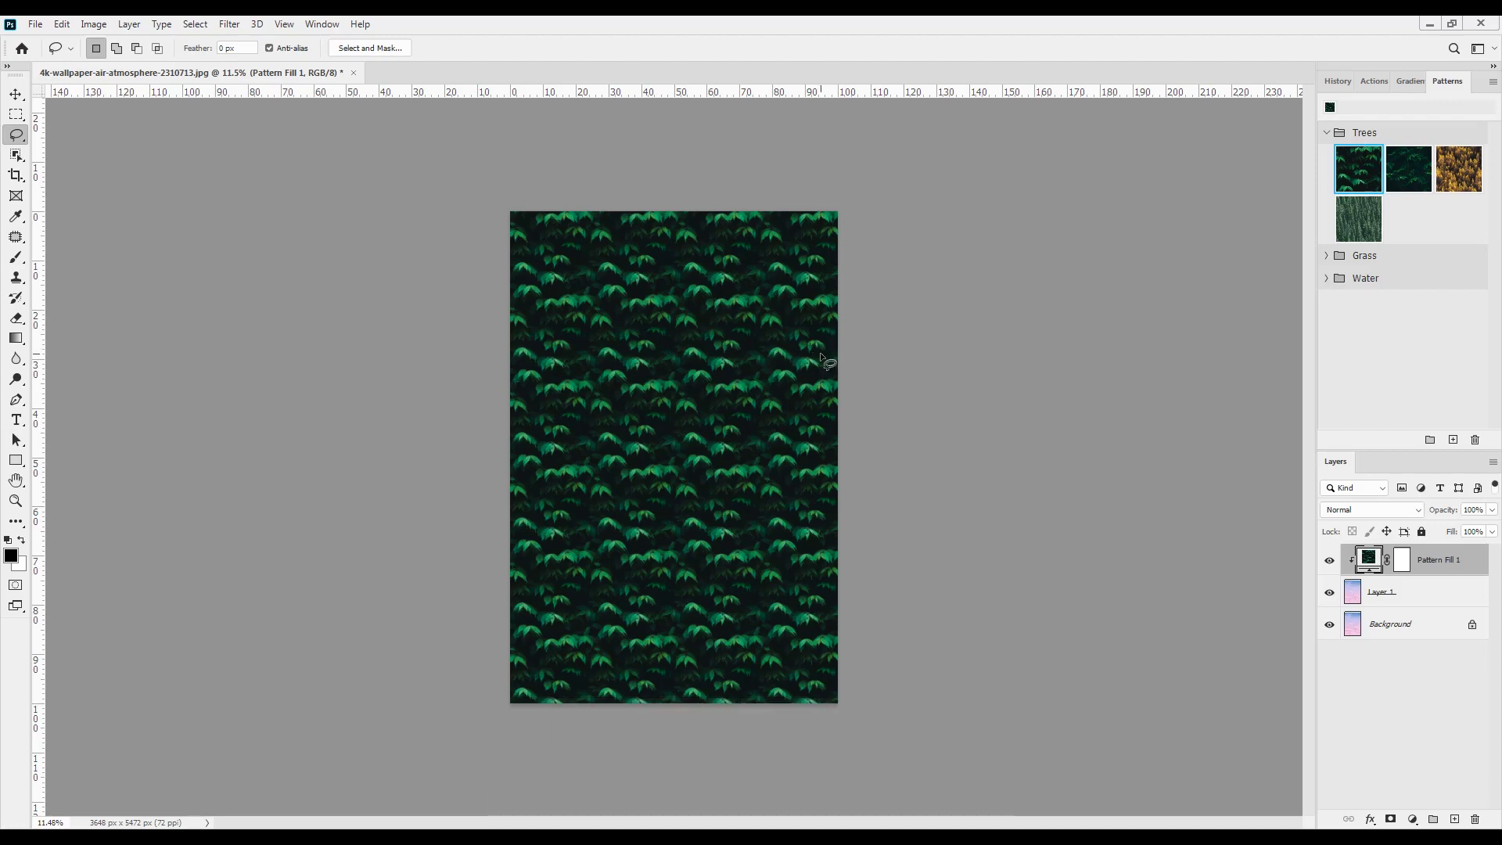
Step: Inspect the leaf pattern up close and delete the pattern fill layer
scroll(820, 353, up, 3)
scroll(820, 353, up, 1)
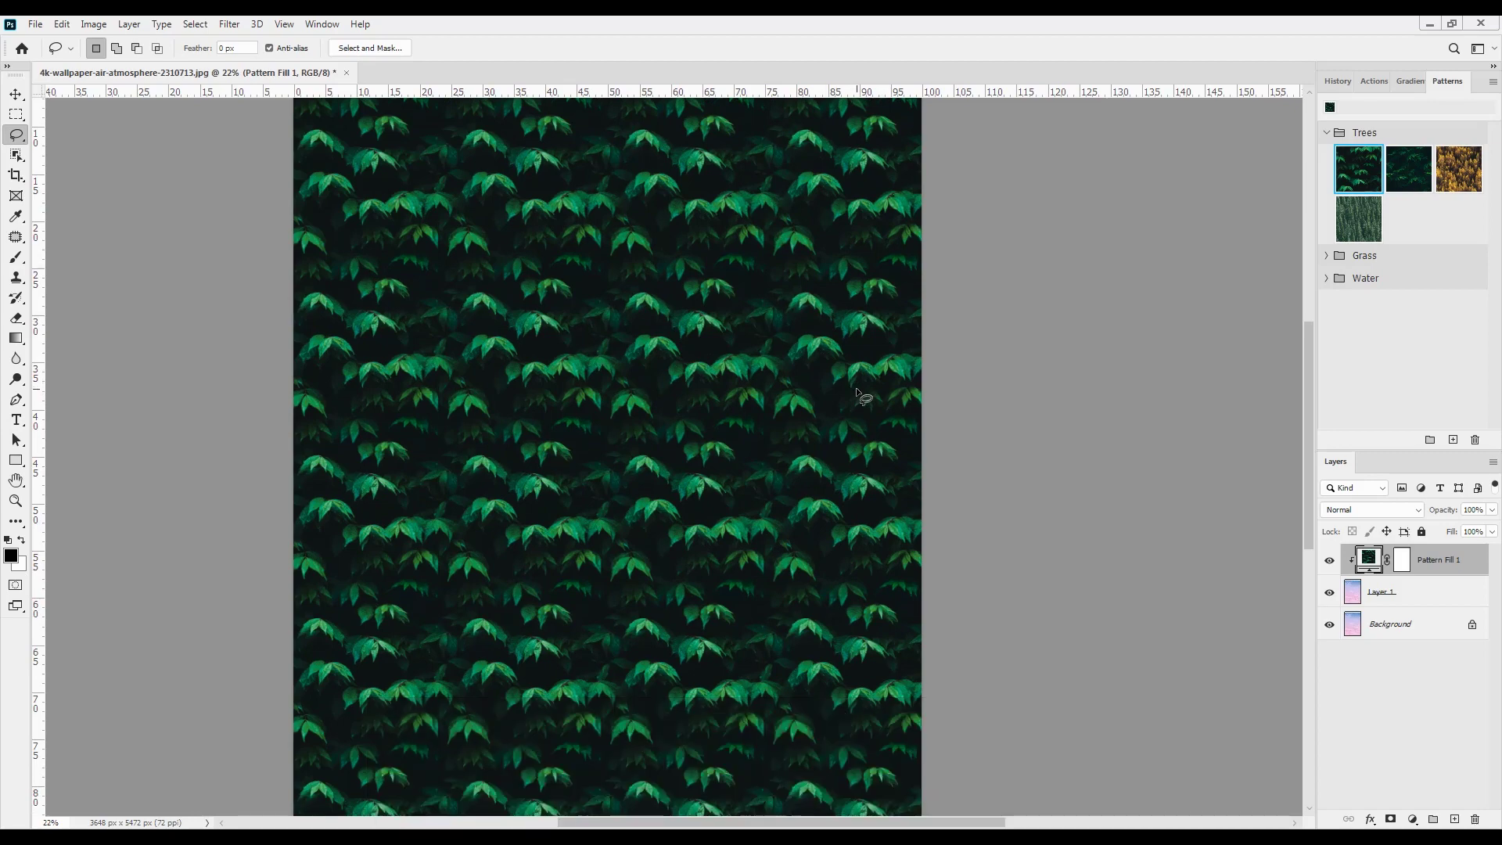
scroll(856, 384, down, 6)
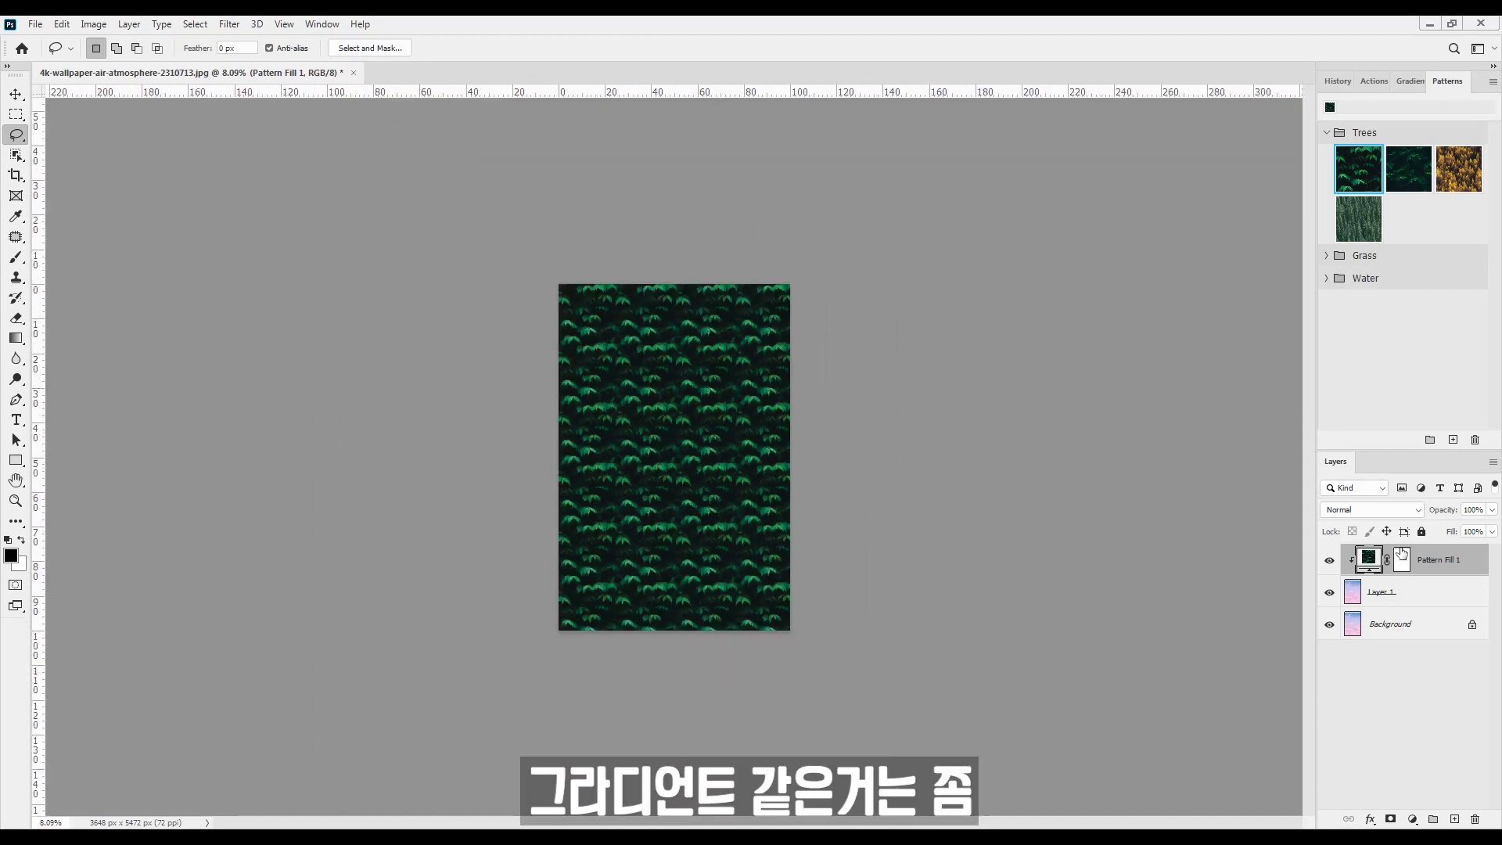
drag(1451, 560, 1475, 819)
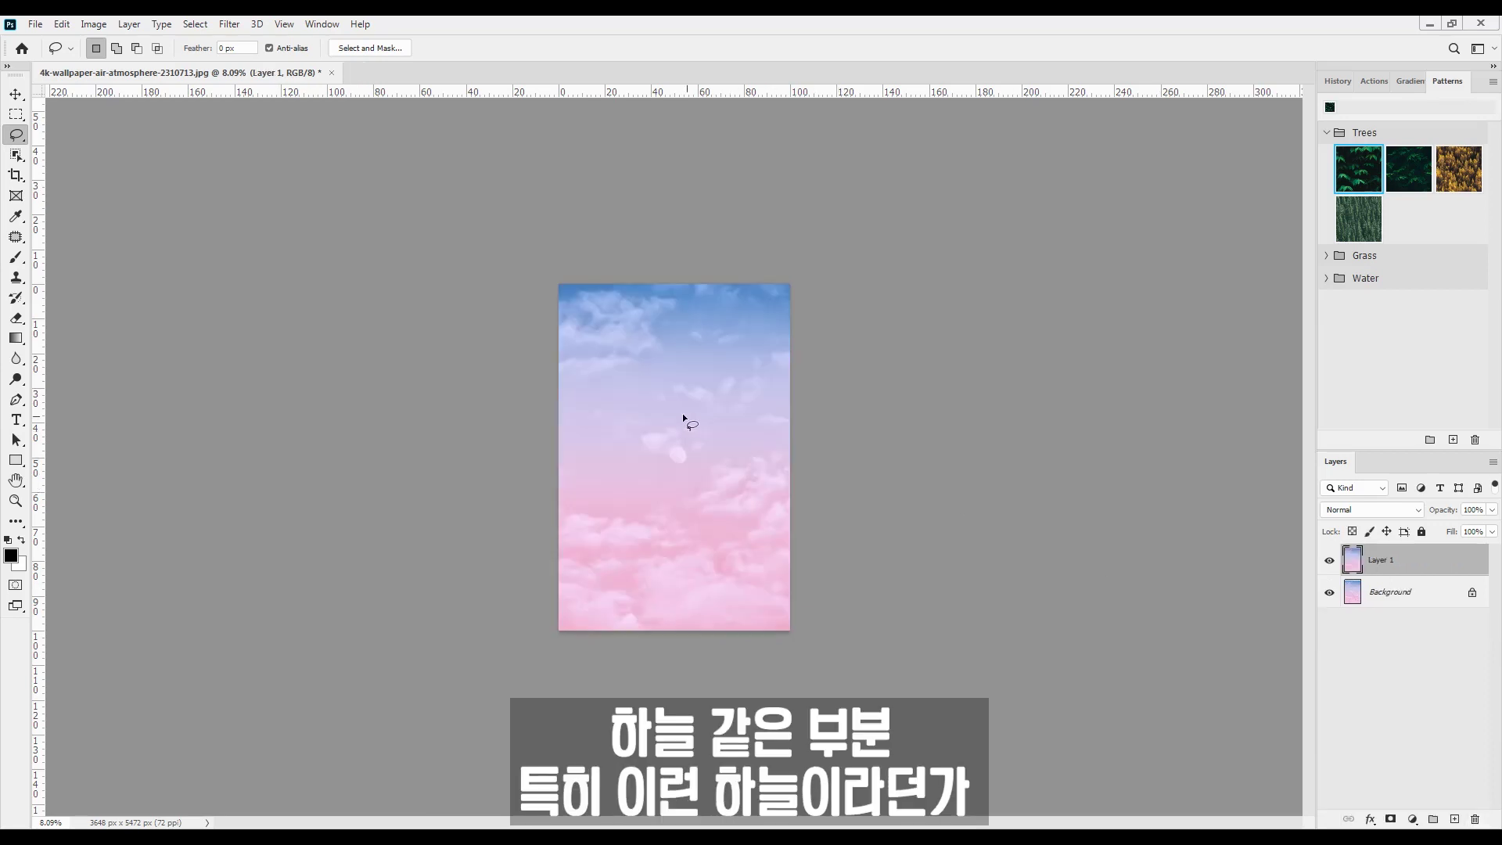
Step: Try a layer in Color blend mode with a purple-pink Pinks gradient preset over the sky, and delete the layer
scroll(686, 415, up, 3)
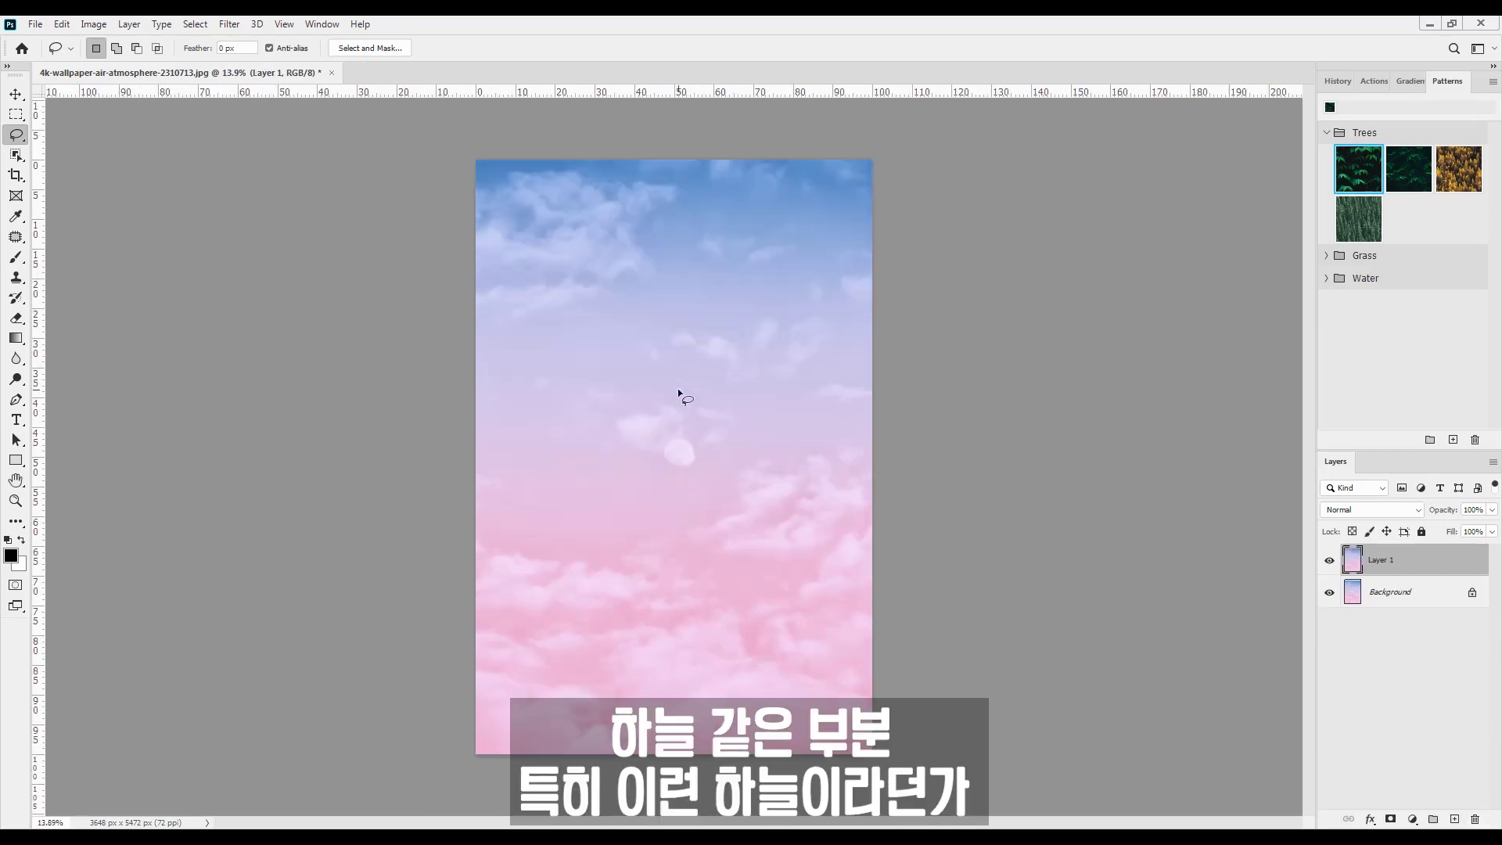
click(1411, 81)
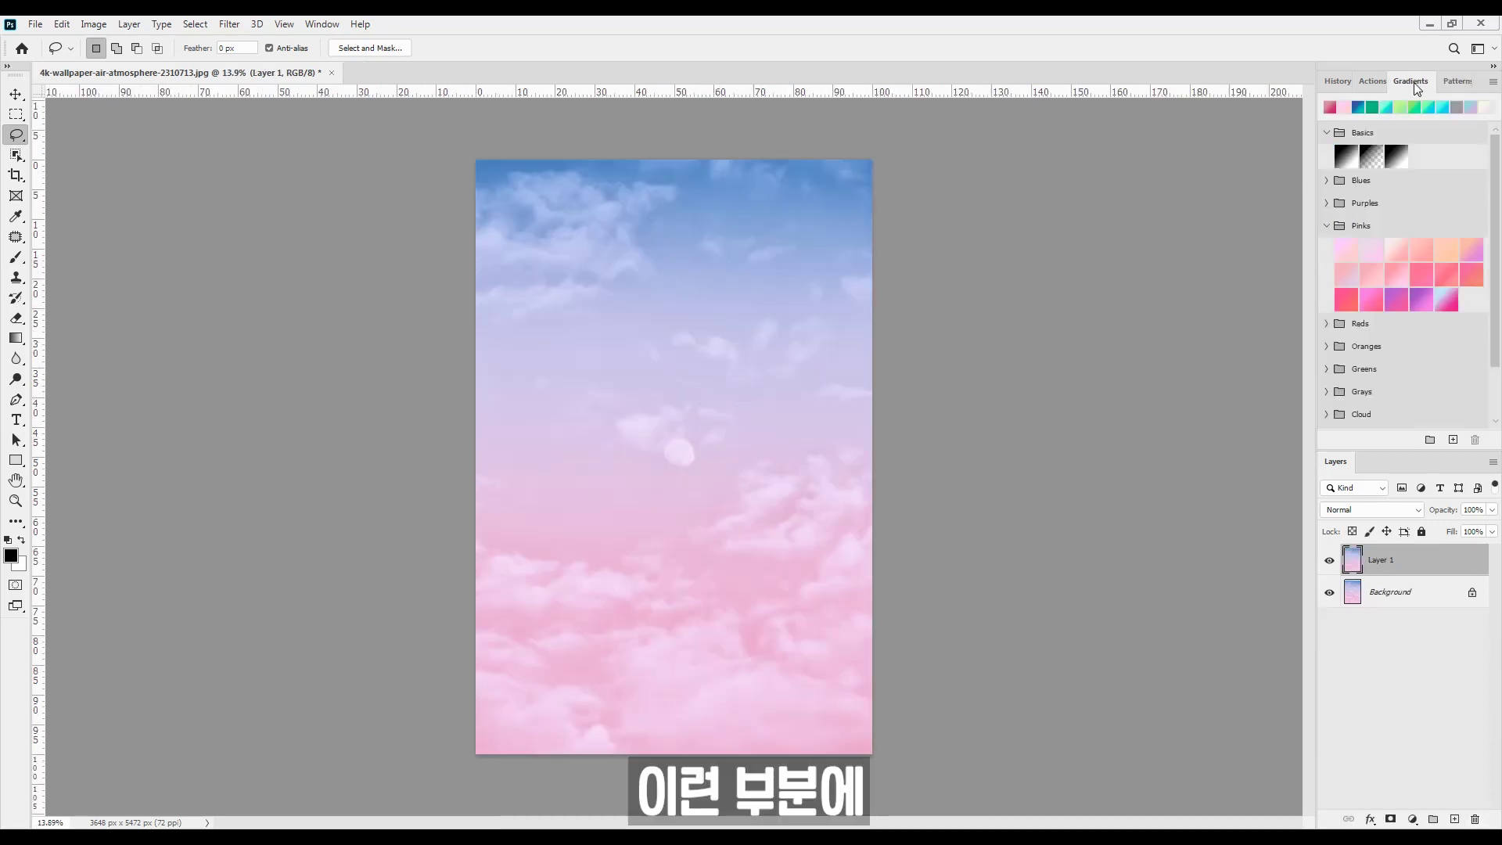
click(1455, 818)
click(1378, 510)
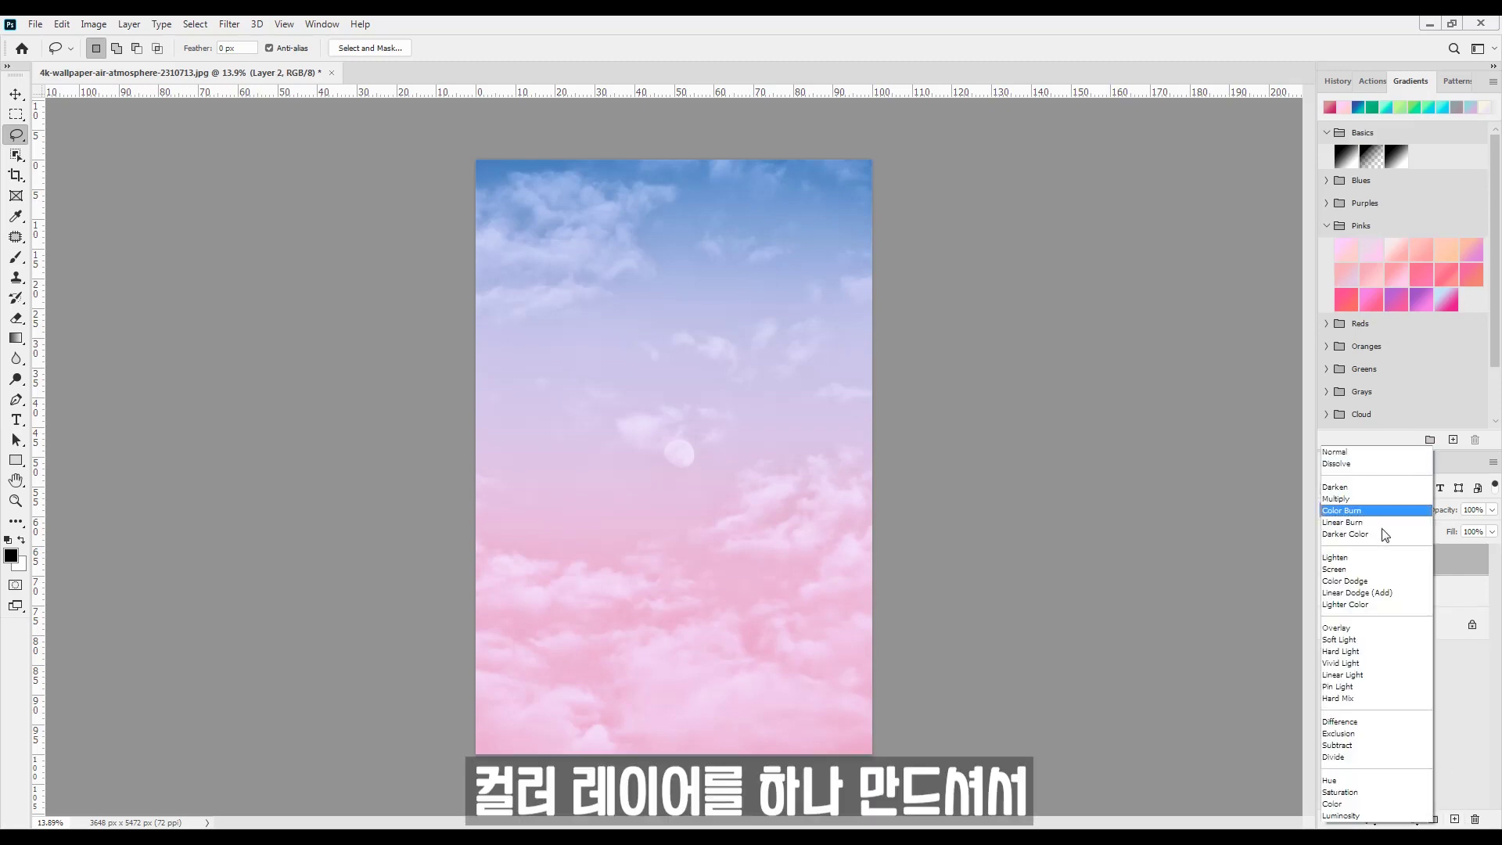
click(1353, 807)
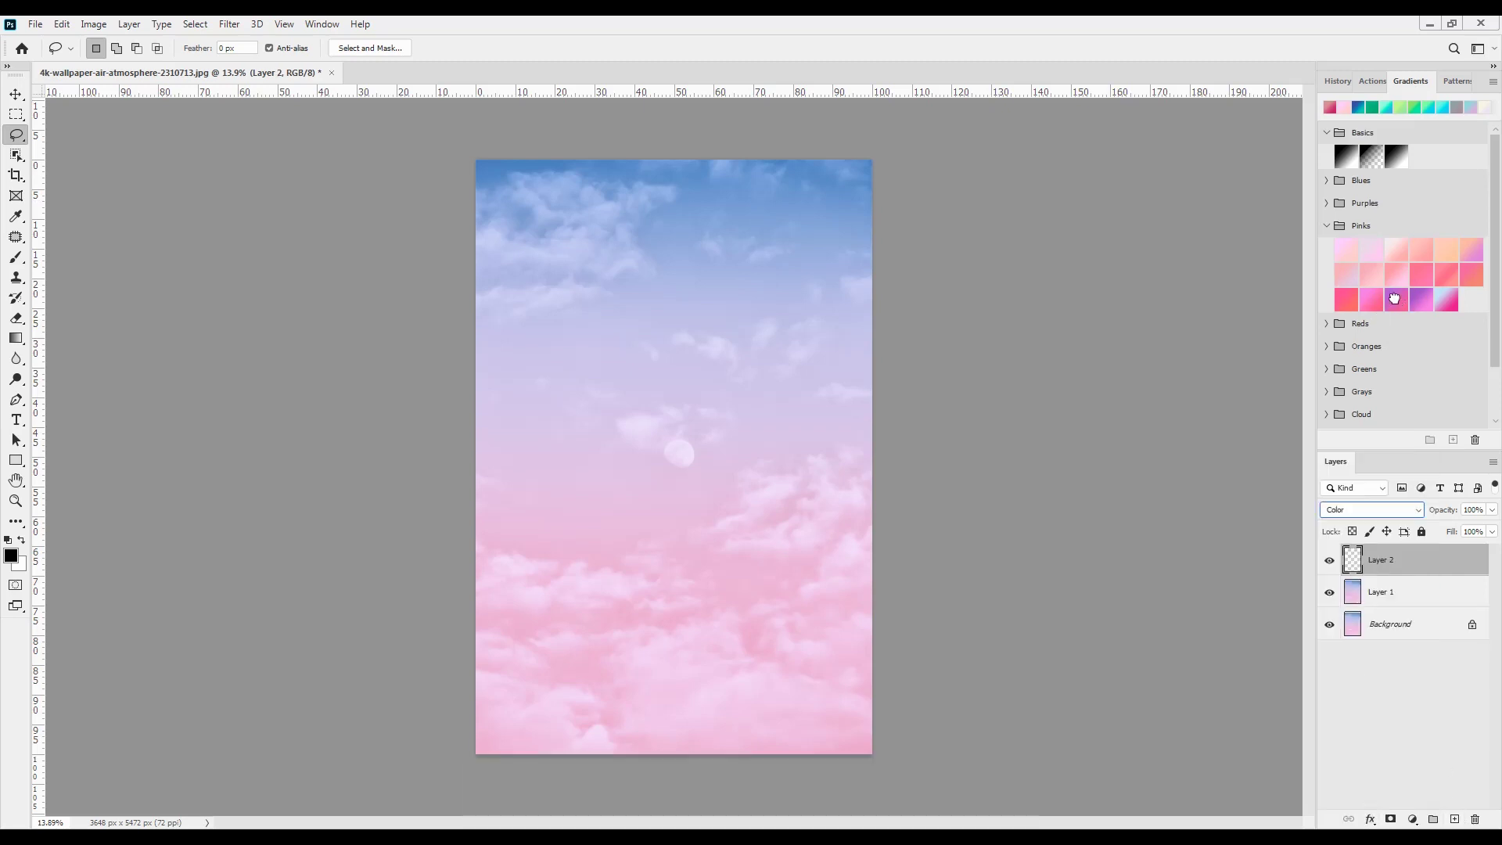
click(1390, 303)
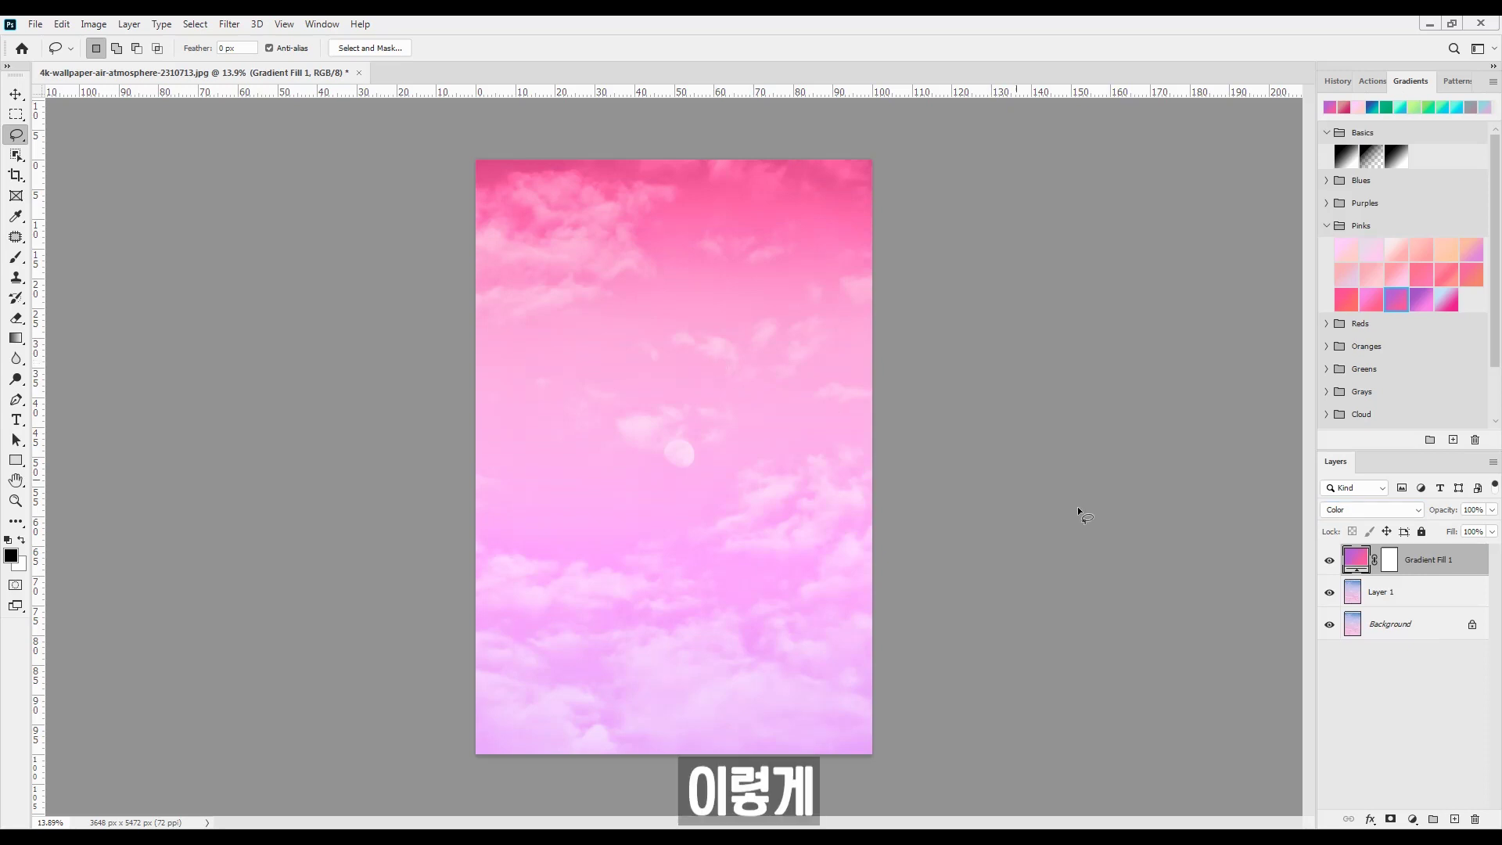
drag(1432, 558, 1476, 819)
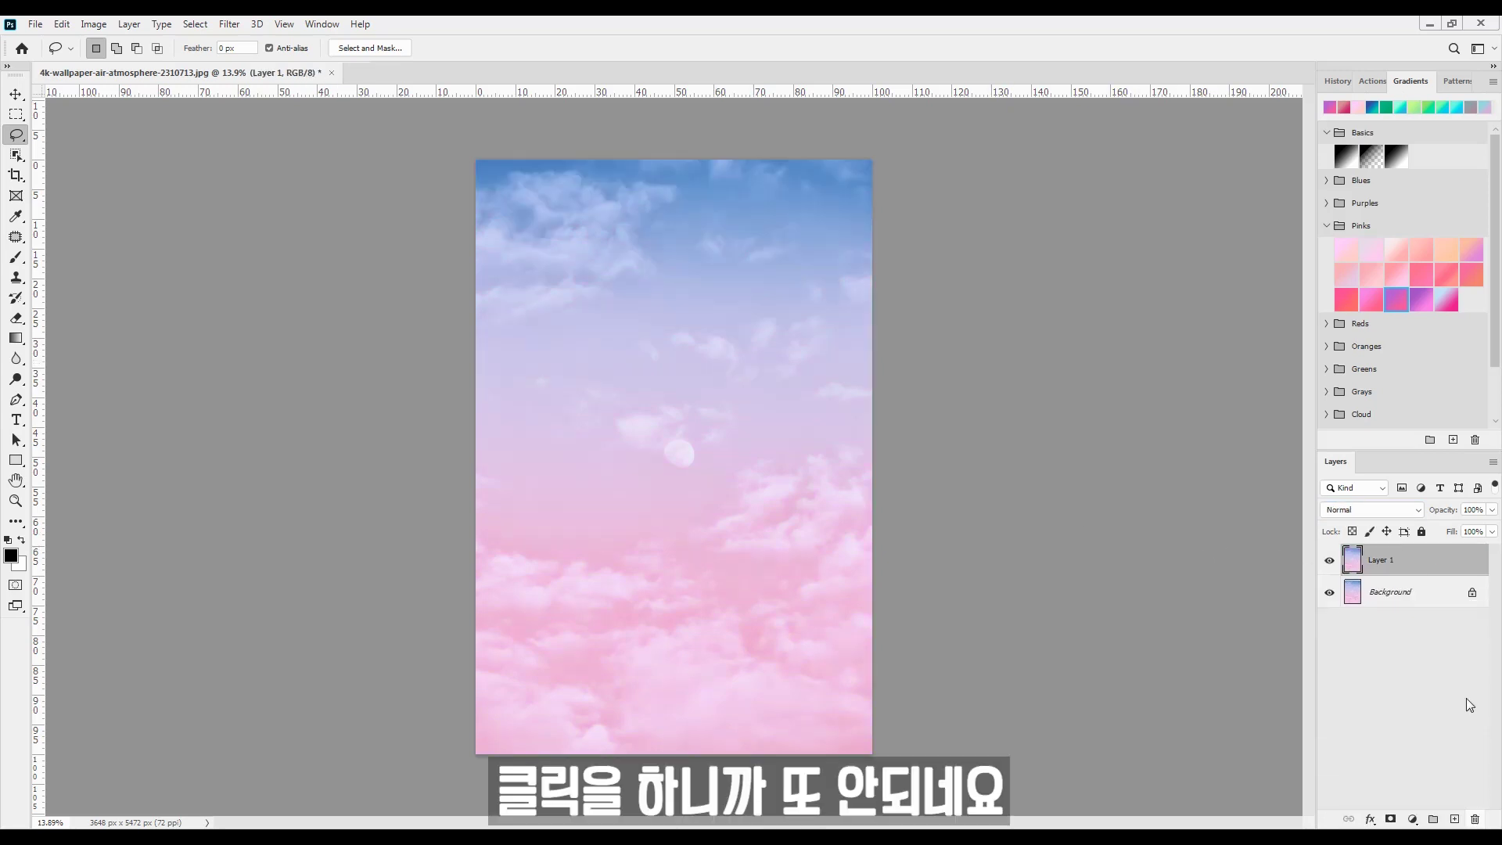
Step: Add a new layer and draw a gradient across the sky with the Gradient tool and the first Purples preset
click(1455, 819)
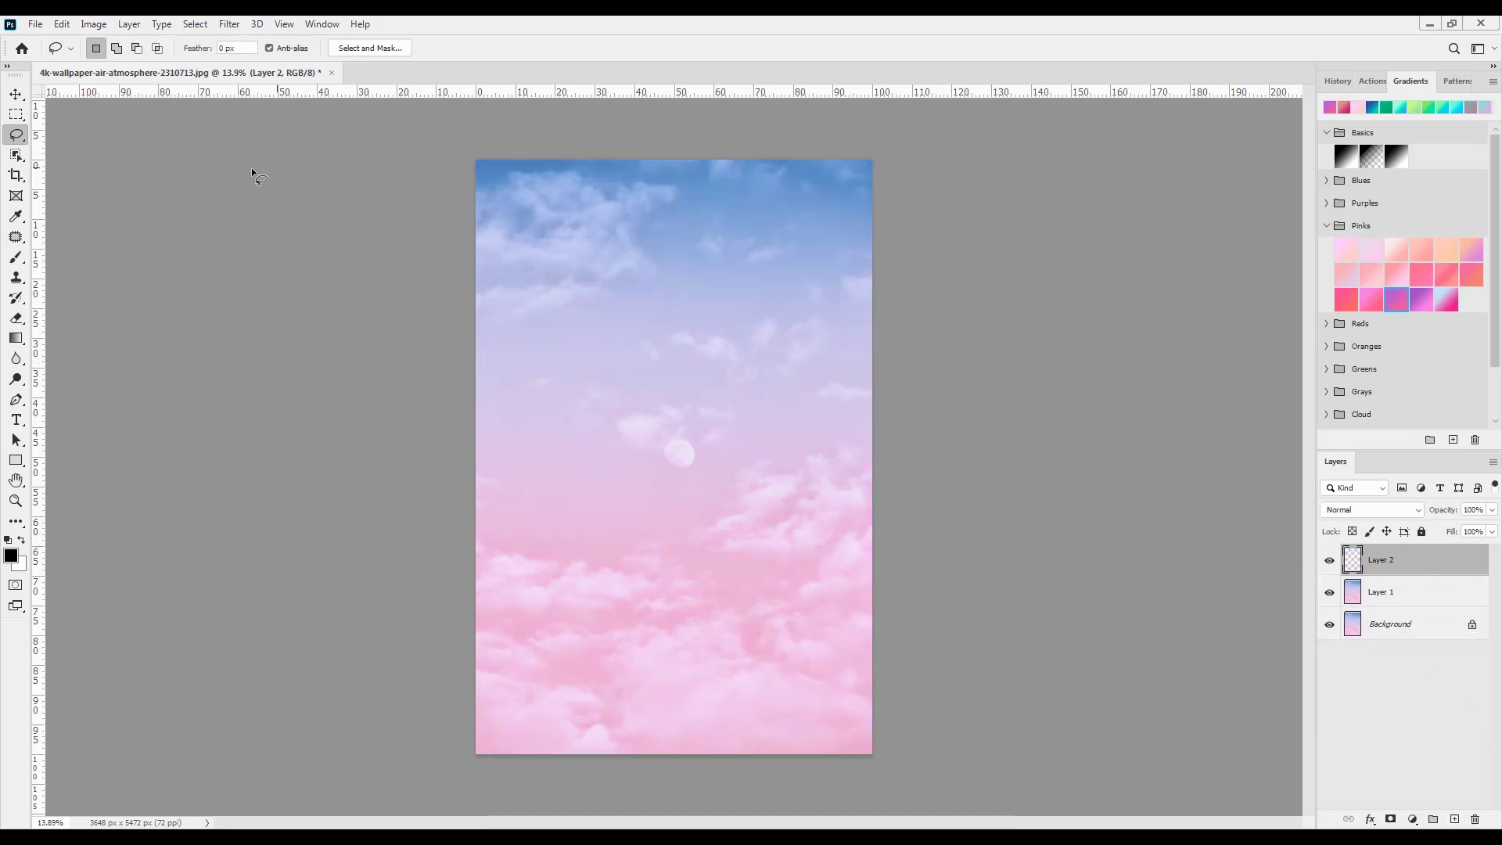
key(g)
click(148, 49)
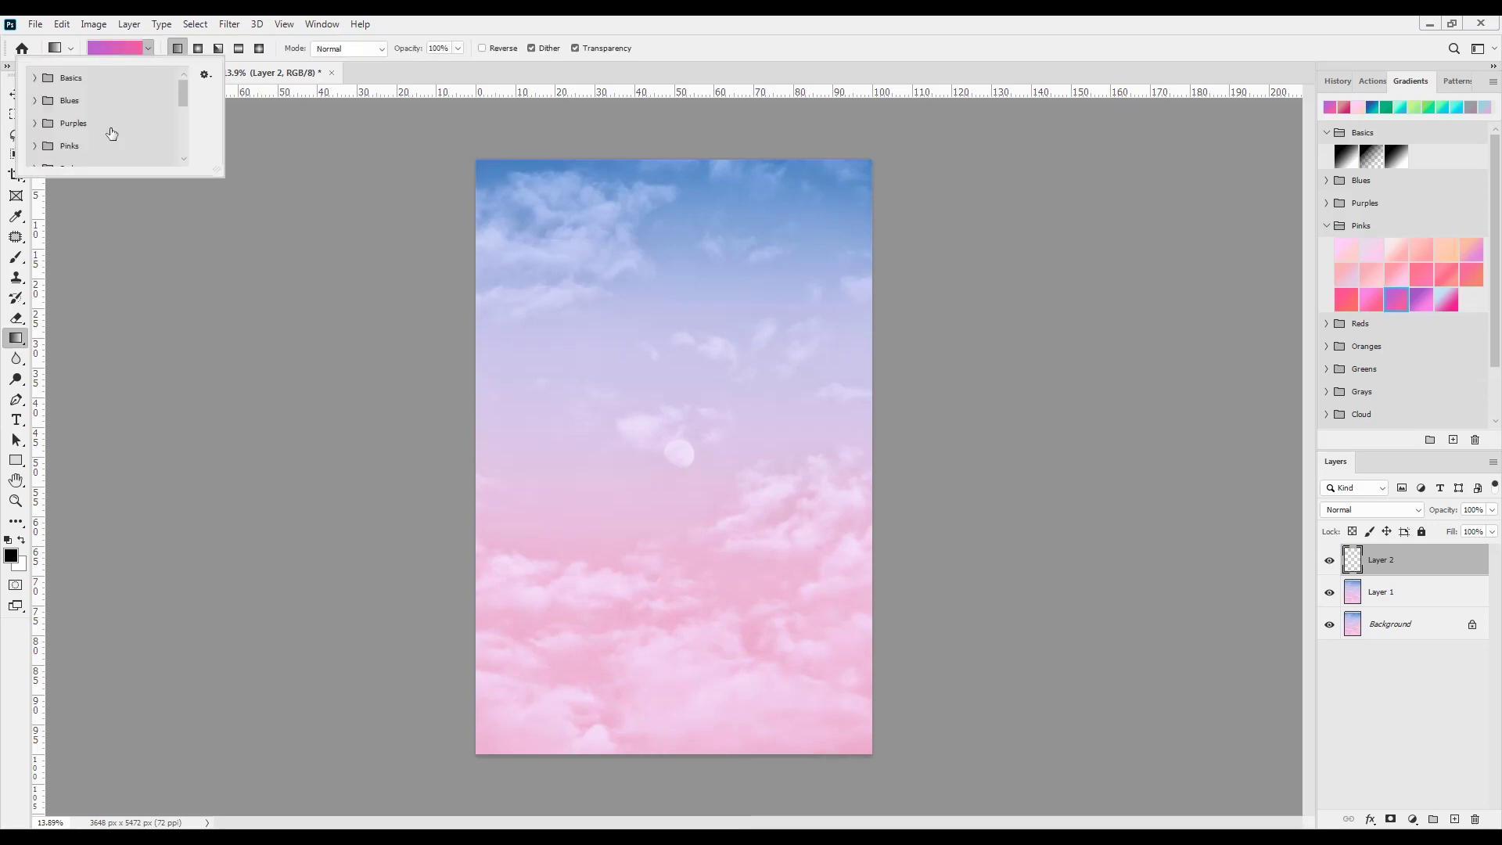
scroll(78, 133, down, 2)
scroll(43, 107, up, 1)
click(34, 85)
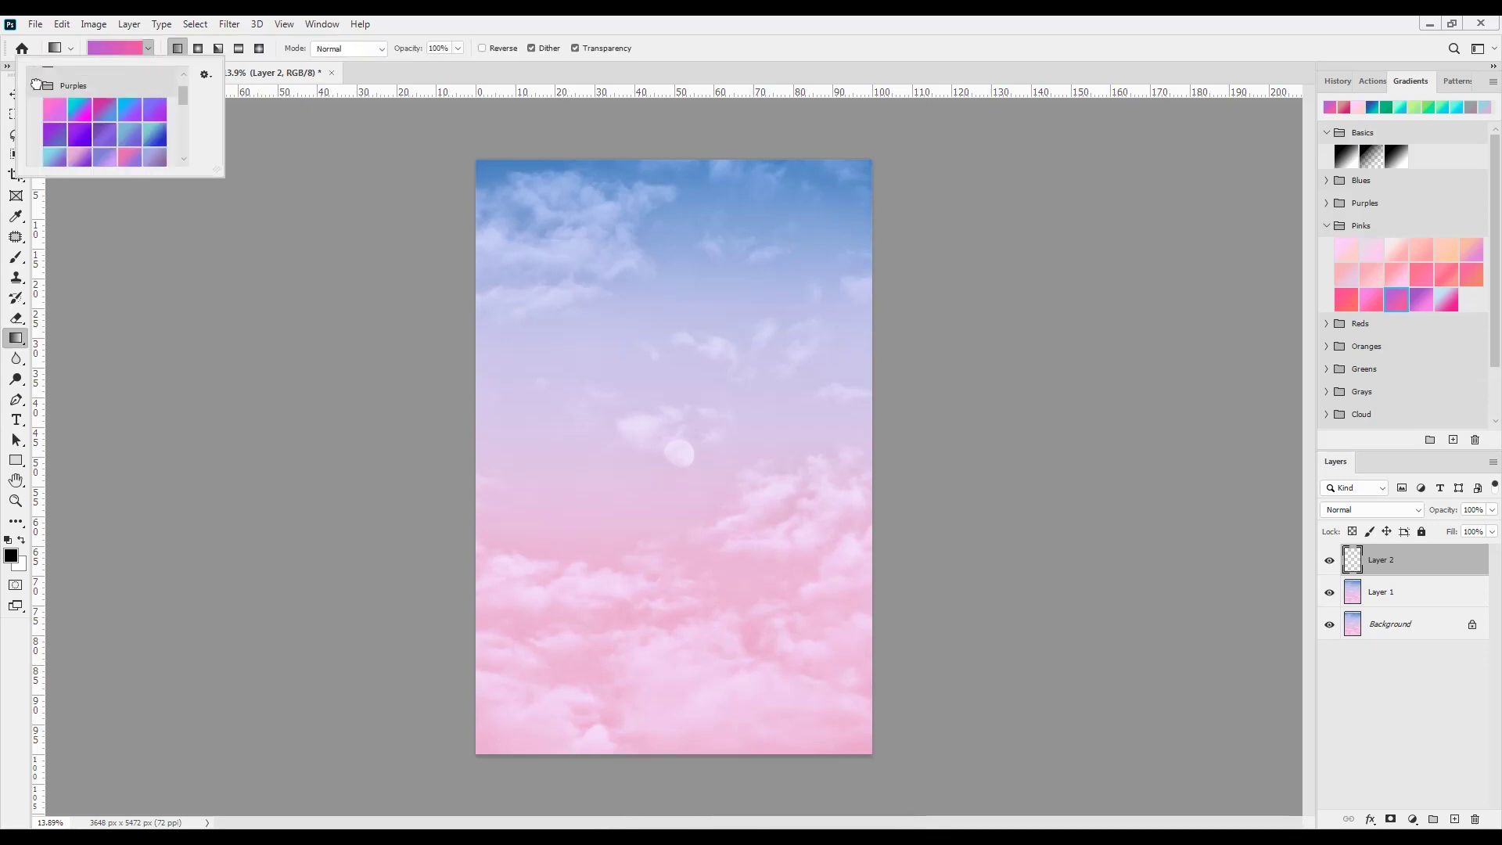
click(56, 117)
drag(607, 472, 787, 461)
Step: Set the gradient layer's blend mode to Color and redraw the gradient in different diagonal directions across the sky
click(1365, 509)
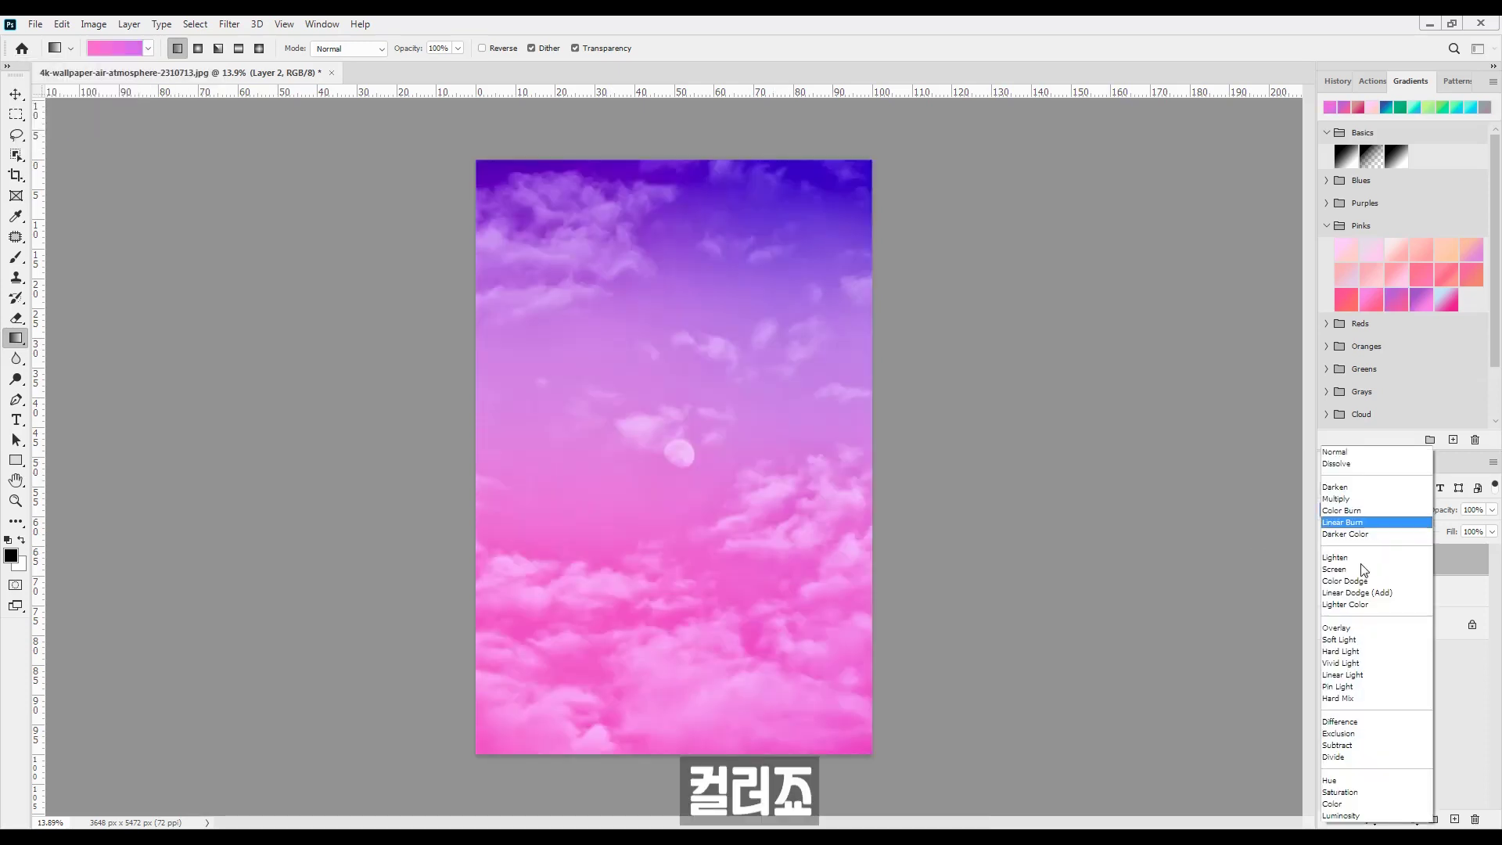
click(1341, 804)
drag(654, 587, 718, 331)
drag(585, 262, 731, 591)
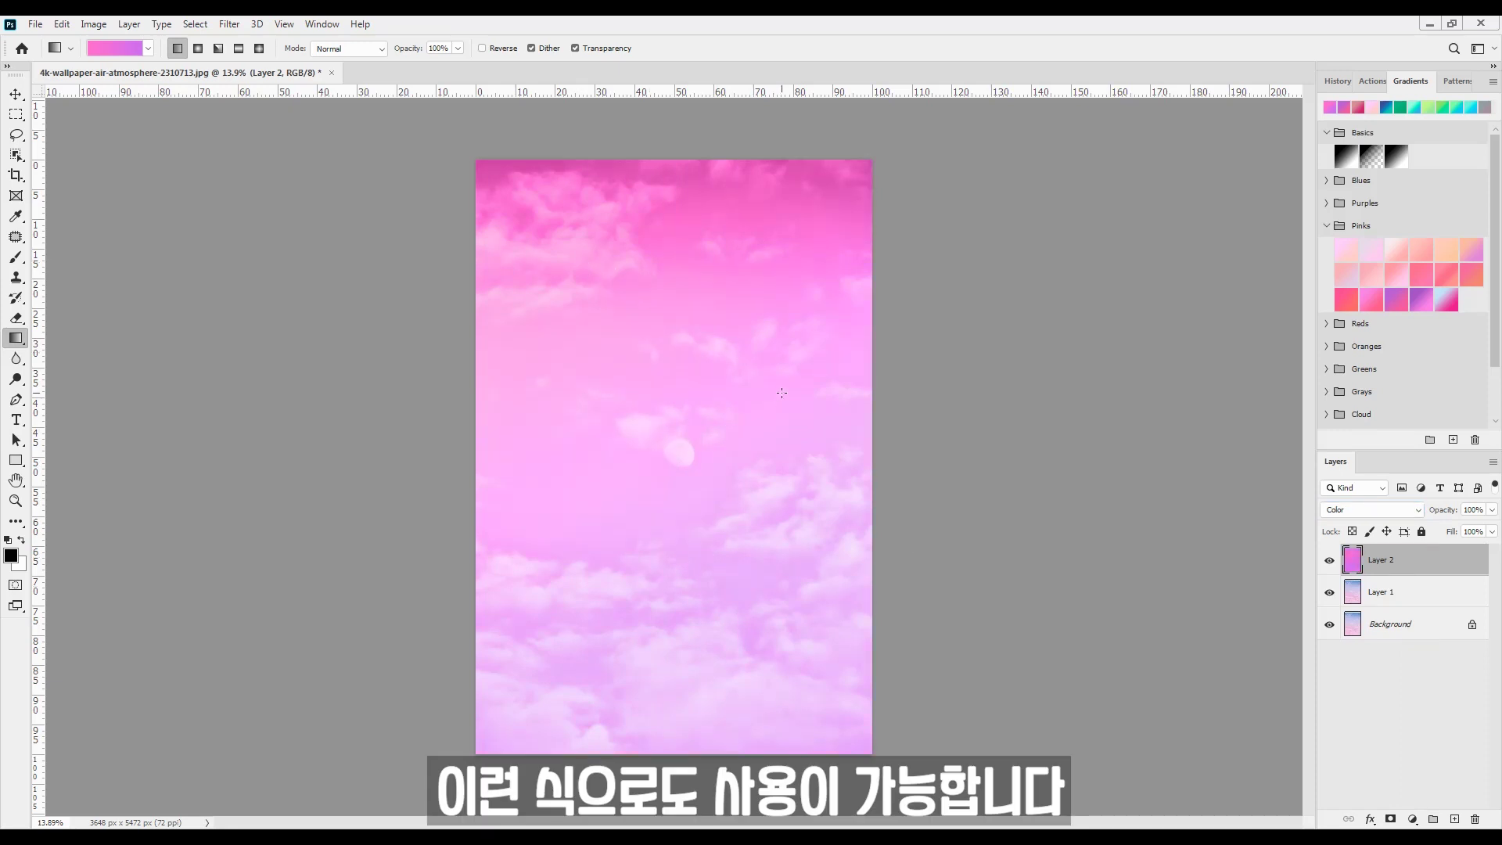
Step: Redraw the gradient over the sky with the first Oranges preset, and delete the gradient layer
click(148, 48)
scroll(69, 135, down, 5)
click(37, 116)
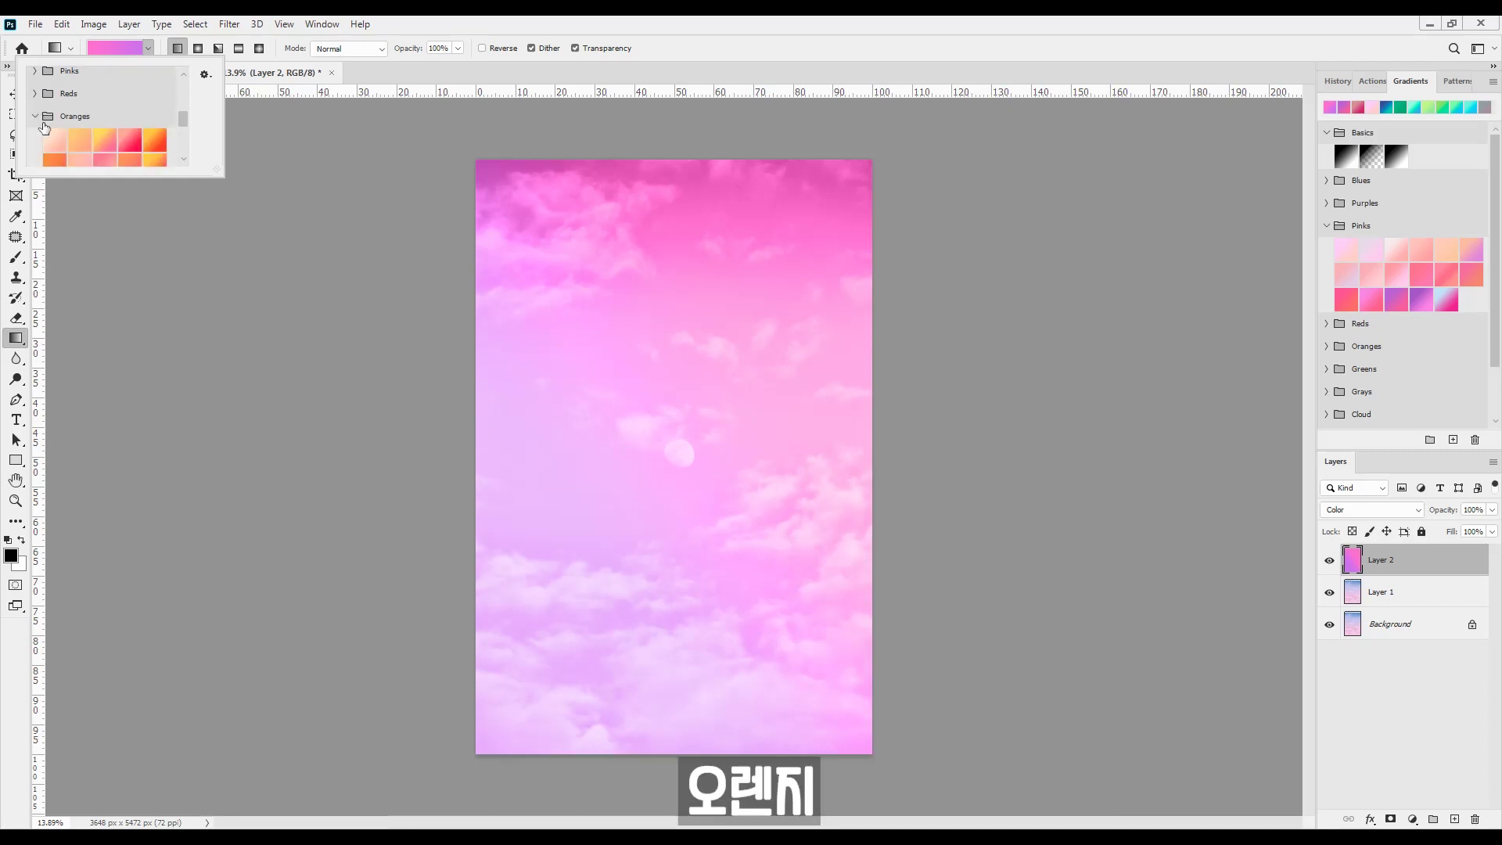
click(63, 141)
drag(677, 310, 709, 328)
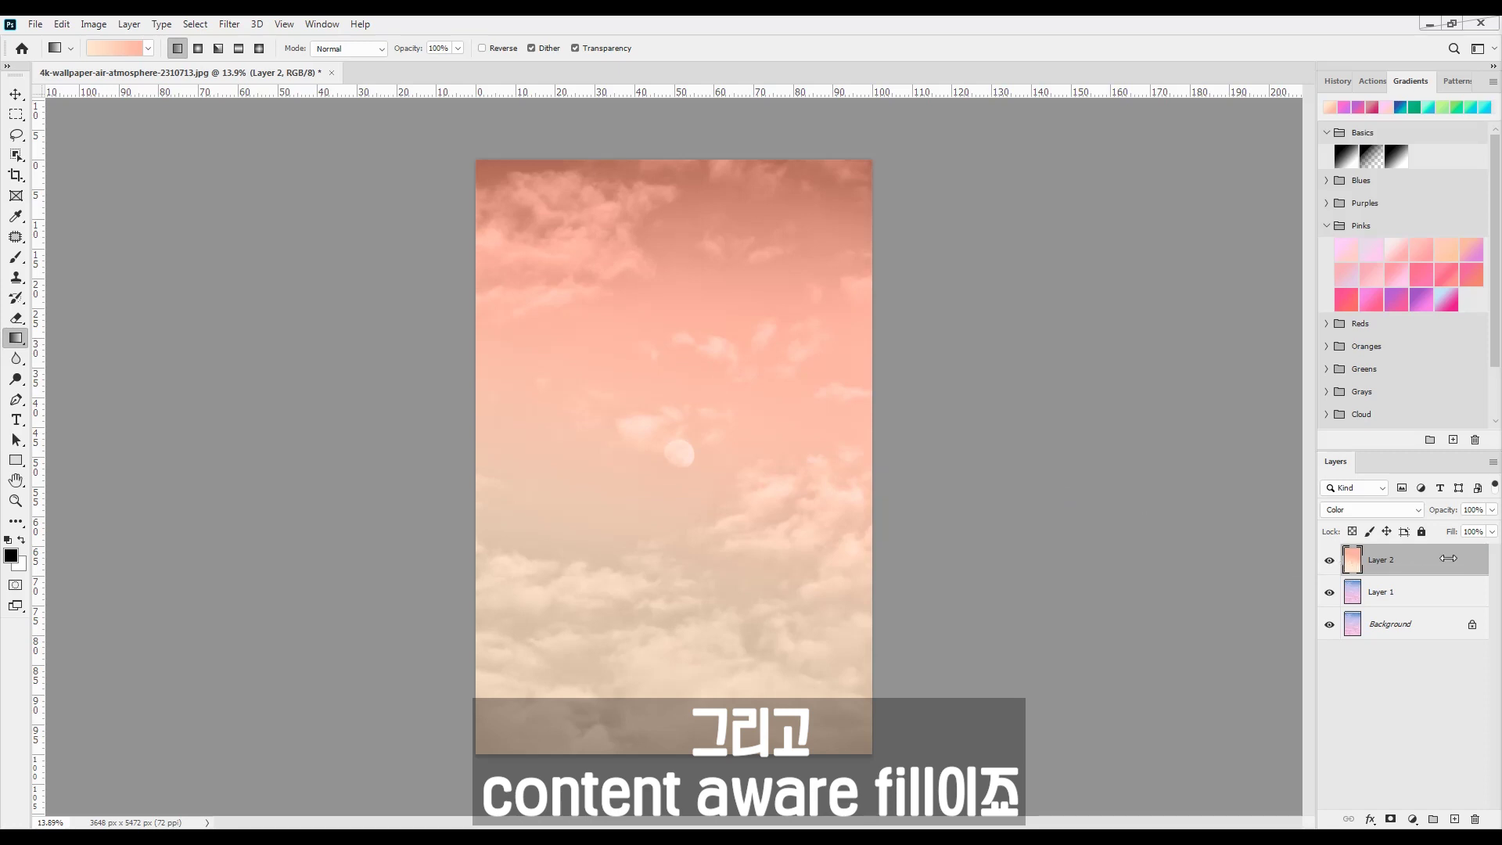
drag(1459, 569, 1475, 820)
Step: Remove the moon by patching it with nearby sky using the Patch tool, and clear the selection
scroll(695, 521, up, 4)
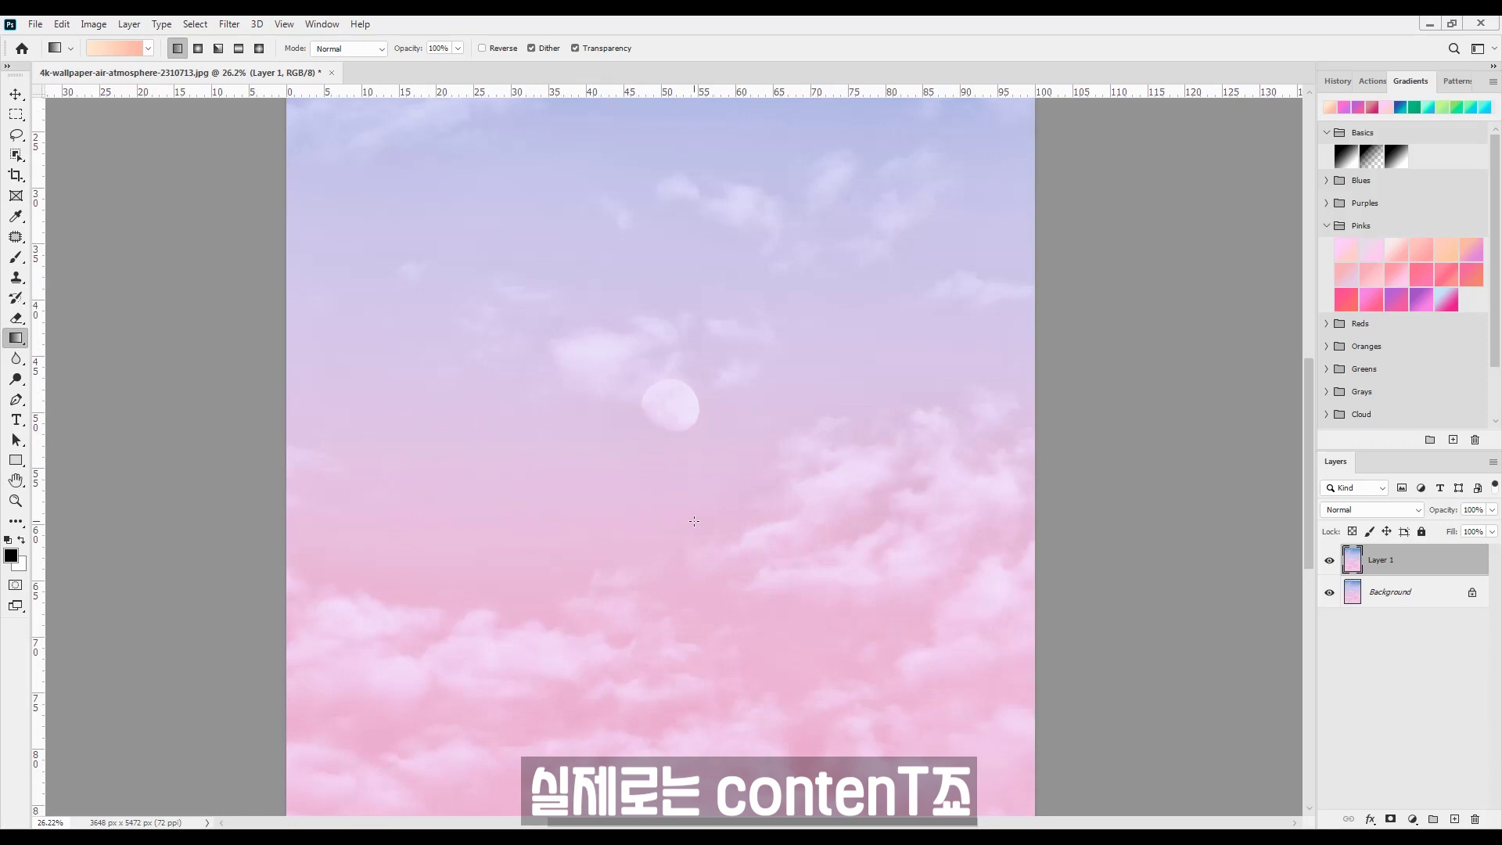
key(l)
drag(671, 436, 751, 497)
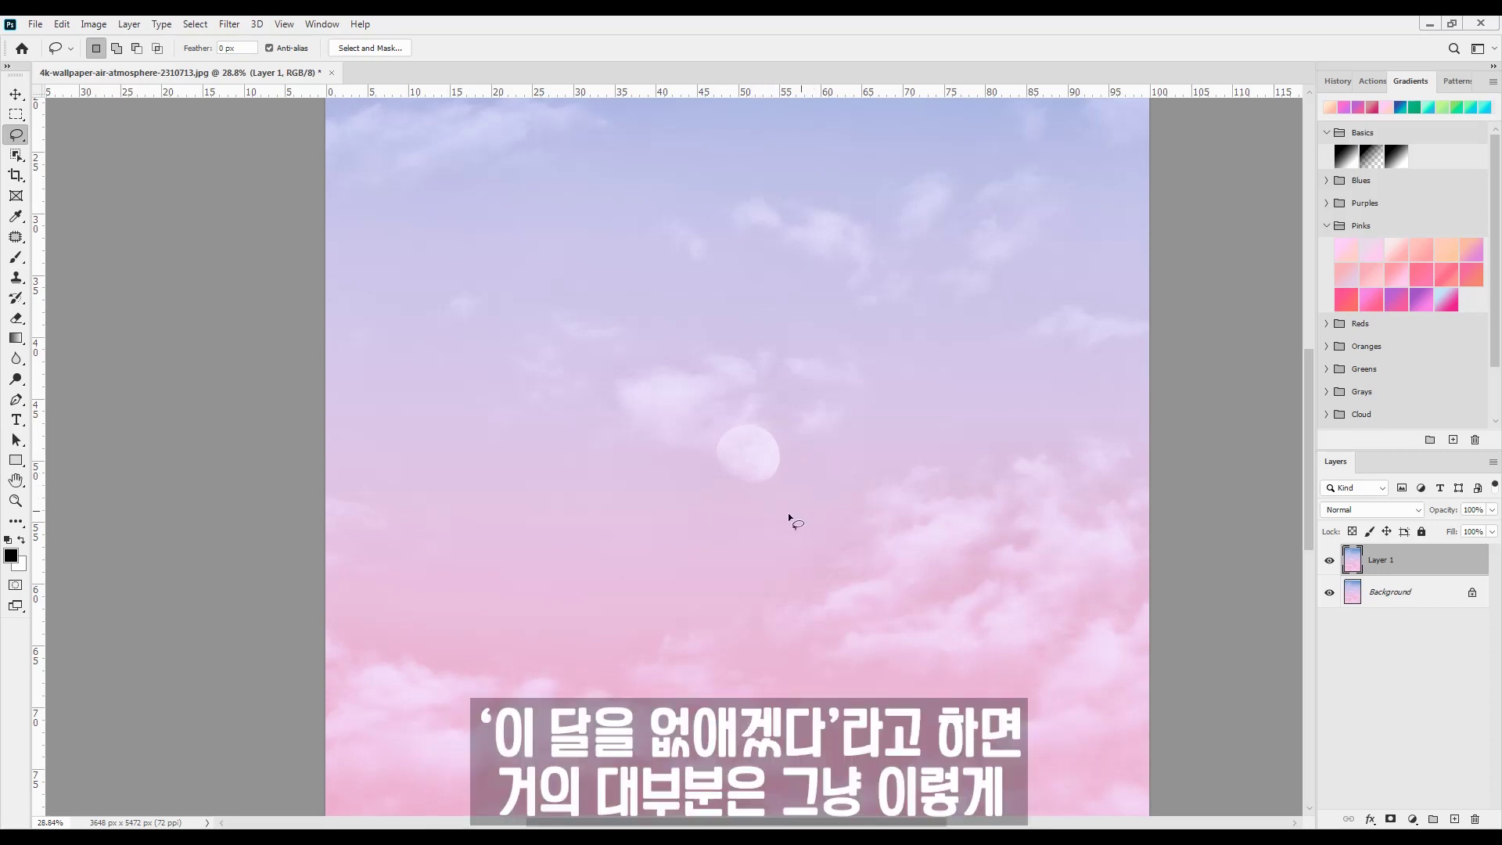
key(j)
mouse_move(792, 445)
mouse_down()
mouse_move(778, 470)
mouse_move(657, 527)
mouse_up()
key(ctrl+d)
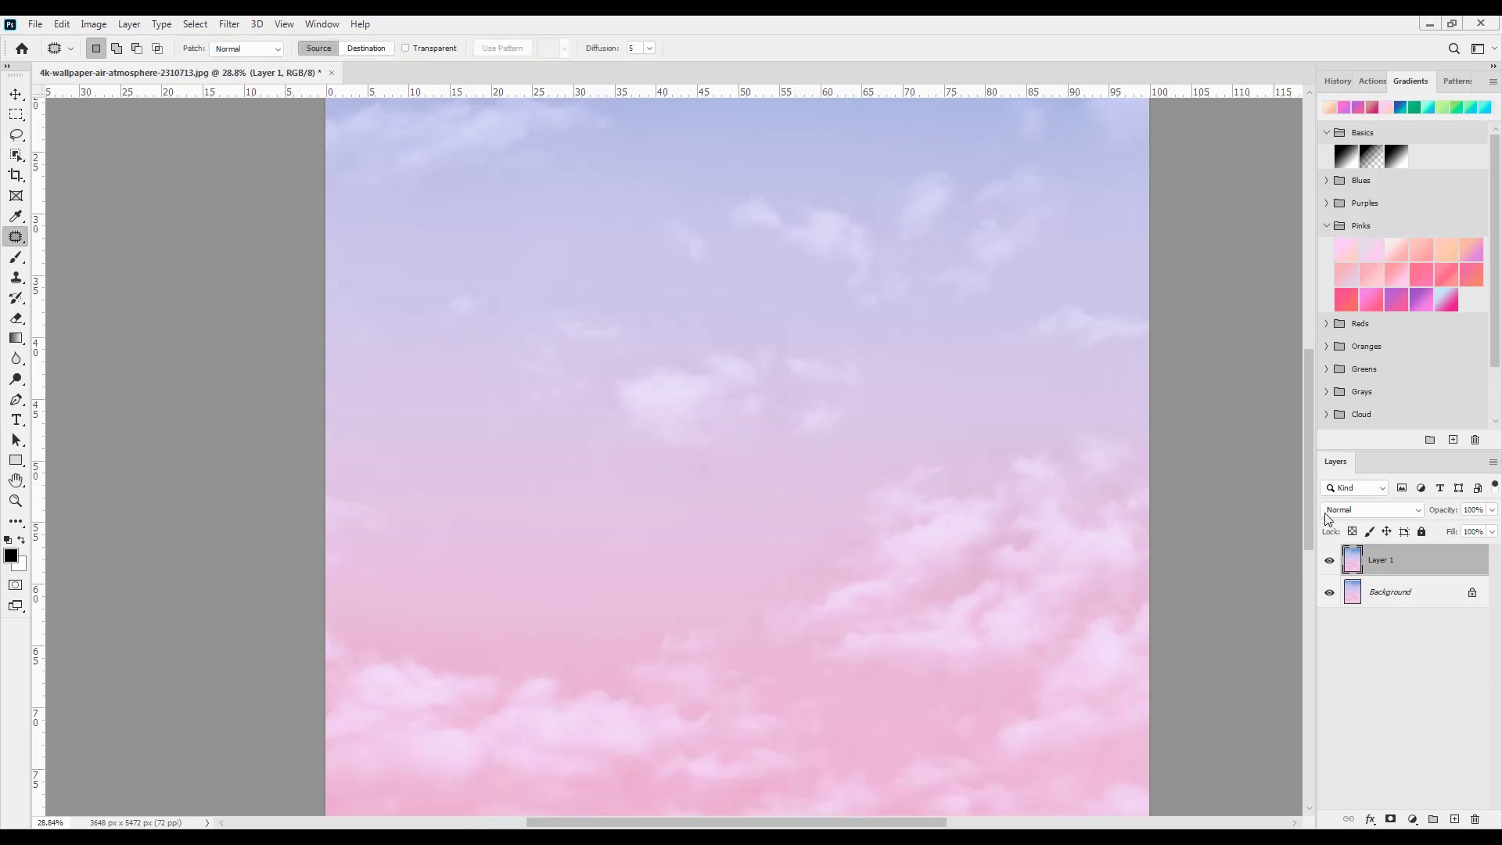
Step: Revert the sky photo to its Layer Via Copy history state
click(1335, 81)
scroll(1369, 178, up, 5)
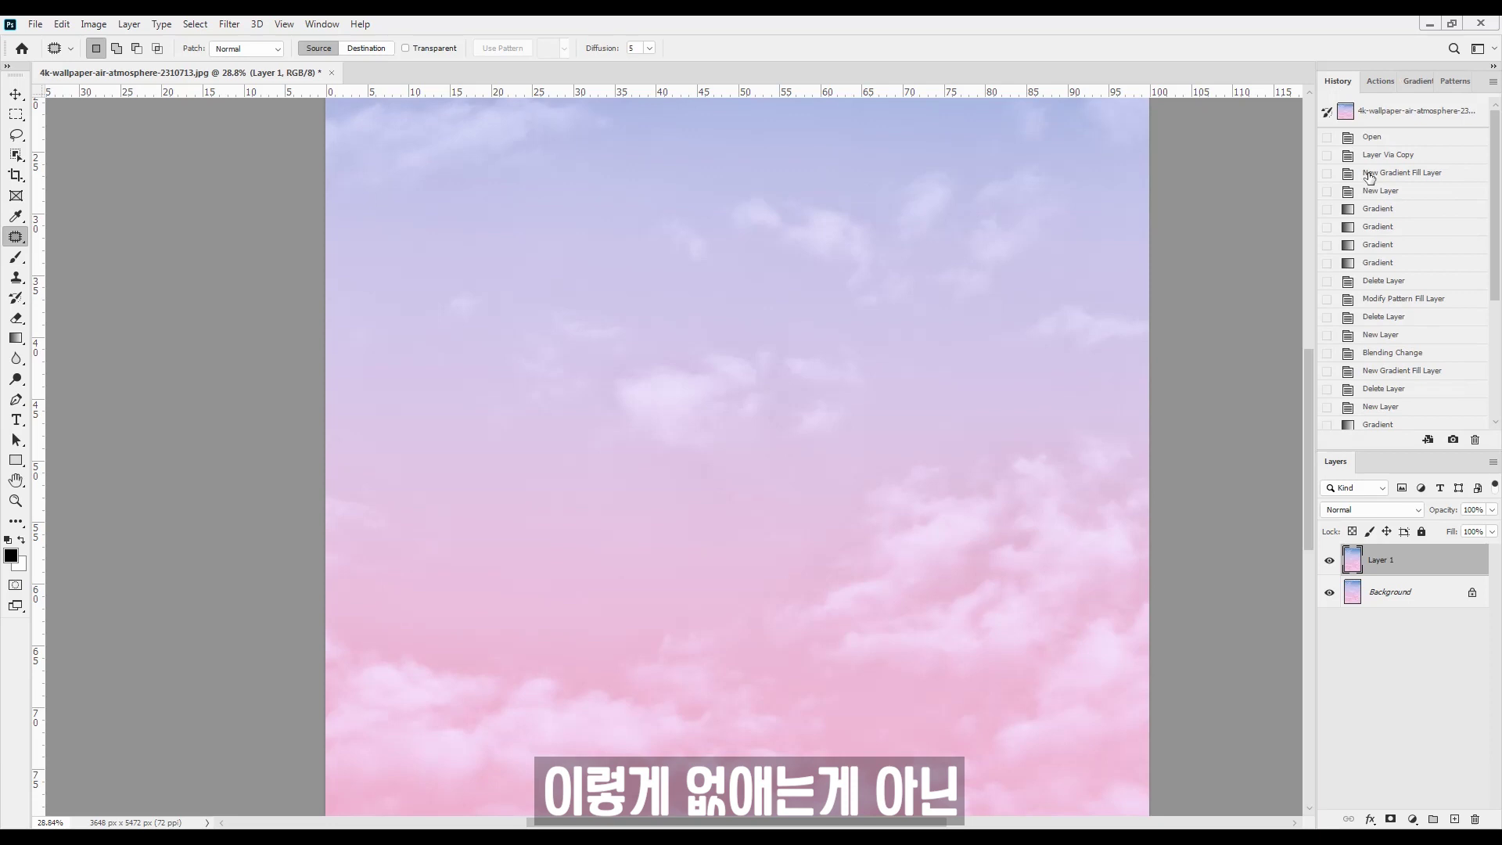
click(1387, 155)
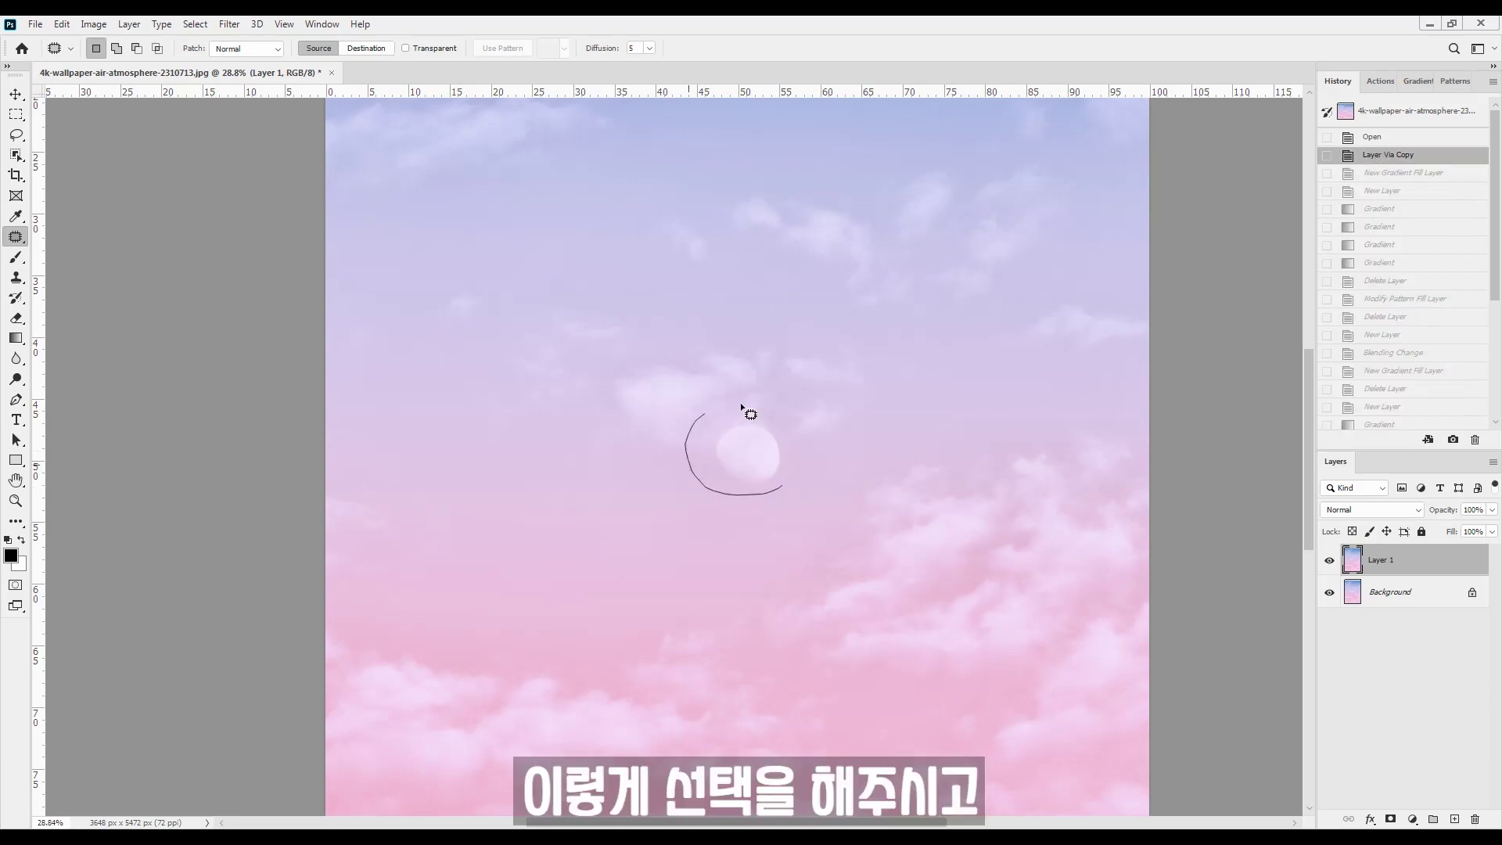
Step: Outline the moon with the Patch tool, and close the sky photo
mouse_move(740, 404)
mouse_down()
mouse_move(807, 430)
mouse_move(757, 491)
mouse_up()
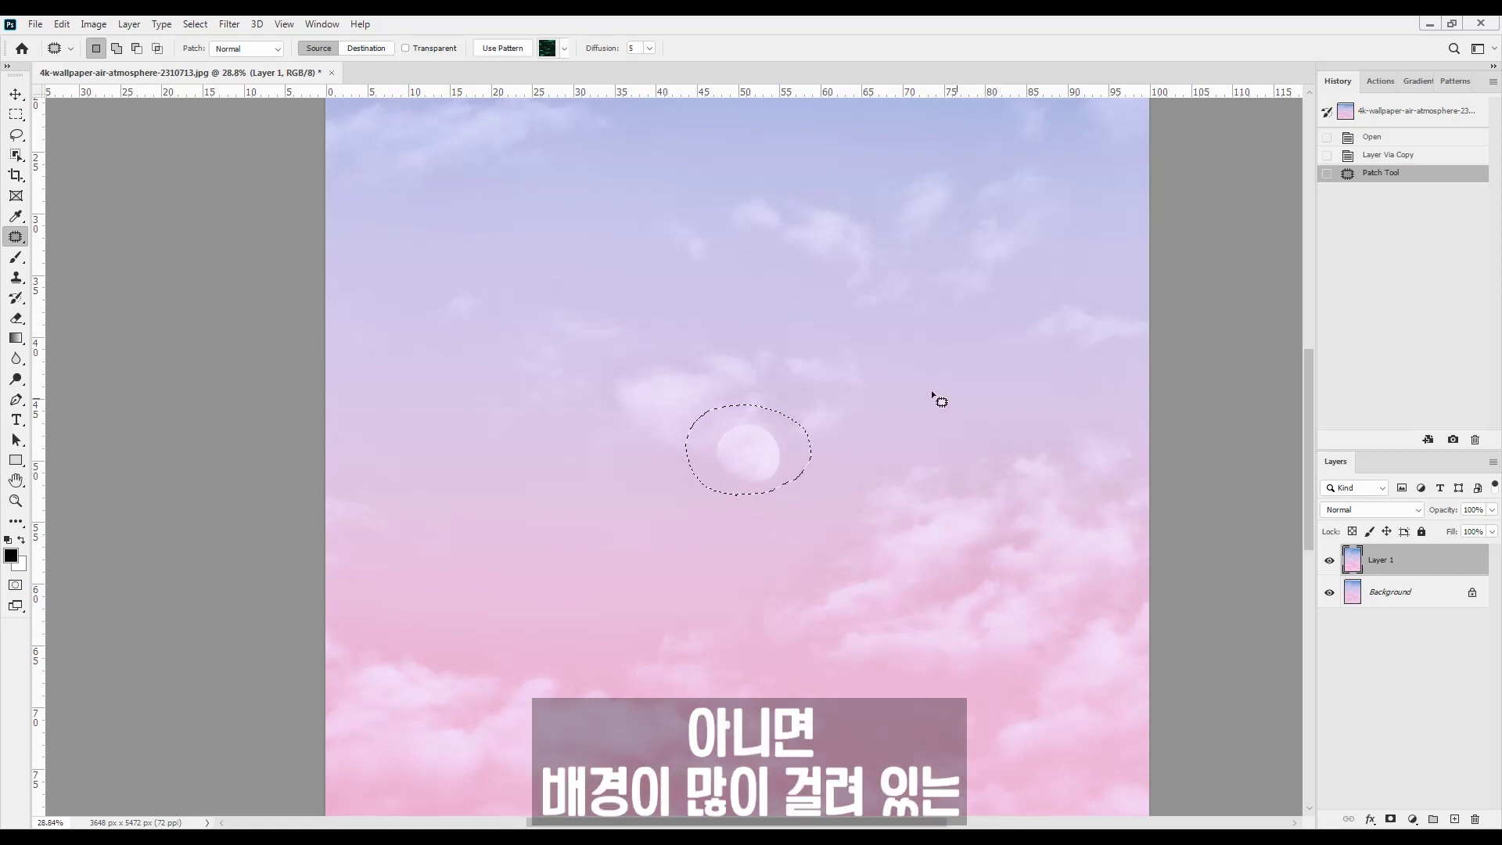
click(856, 352)
key(ctrl+w)
click(743, 322)
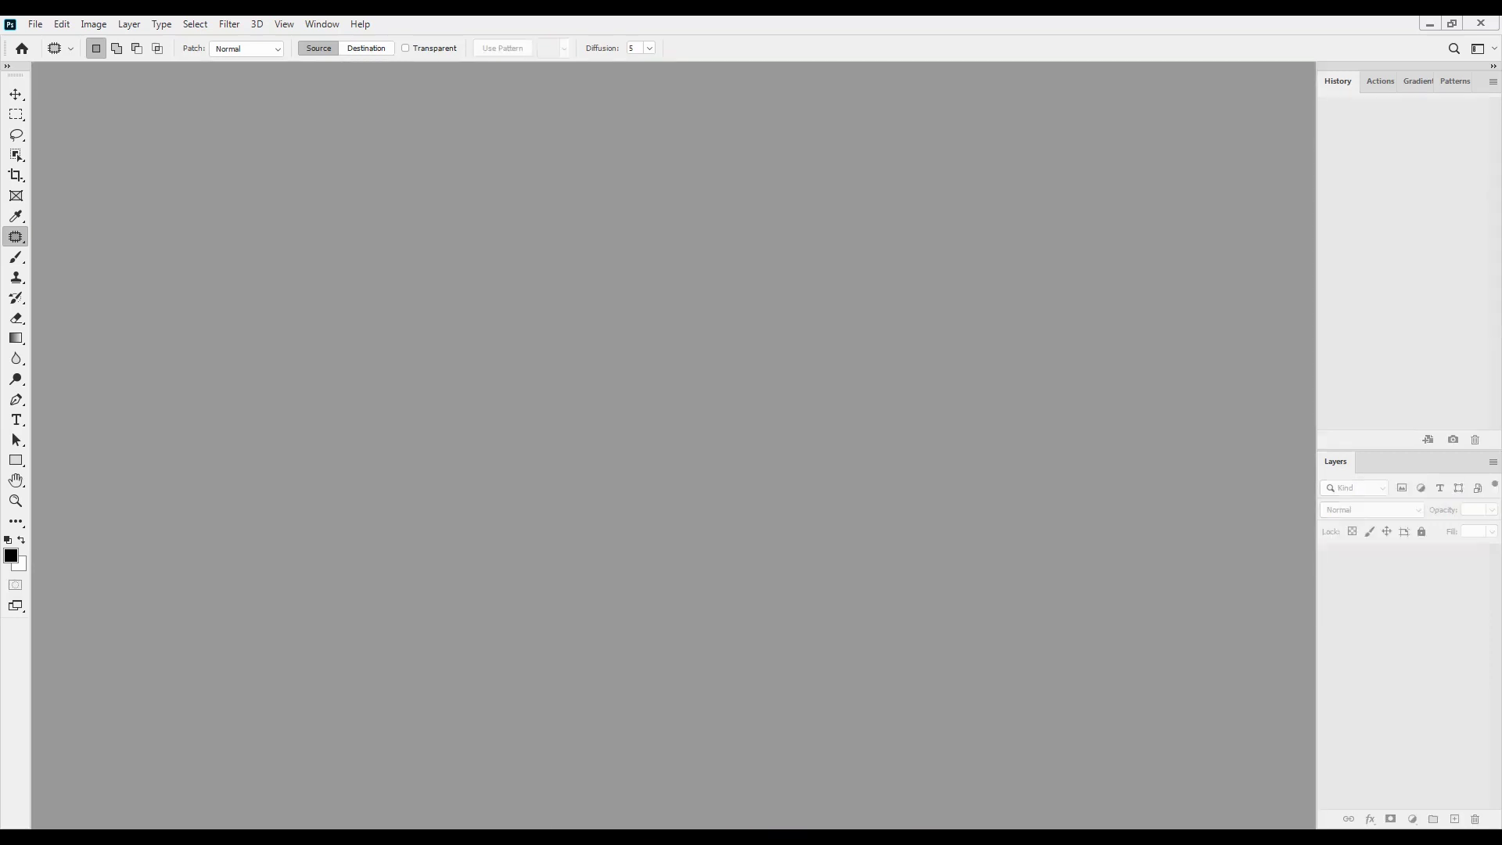
Step: Open the desert photo adventure-algeria-alone-2092453.jpg and duplicate its background onto a new layer
drag(1060, 339, 984, 344)
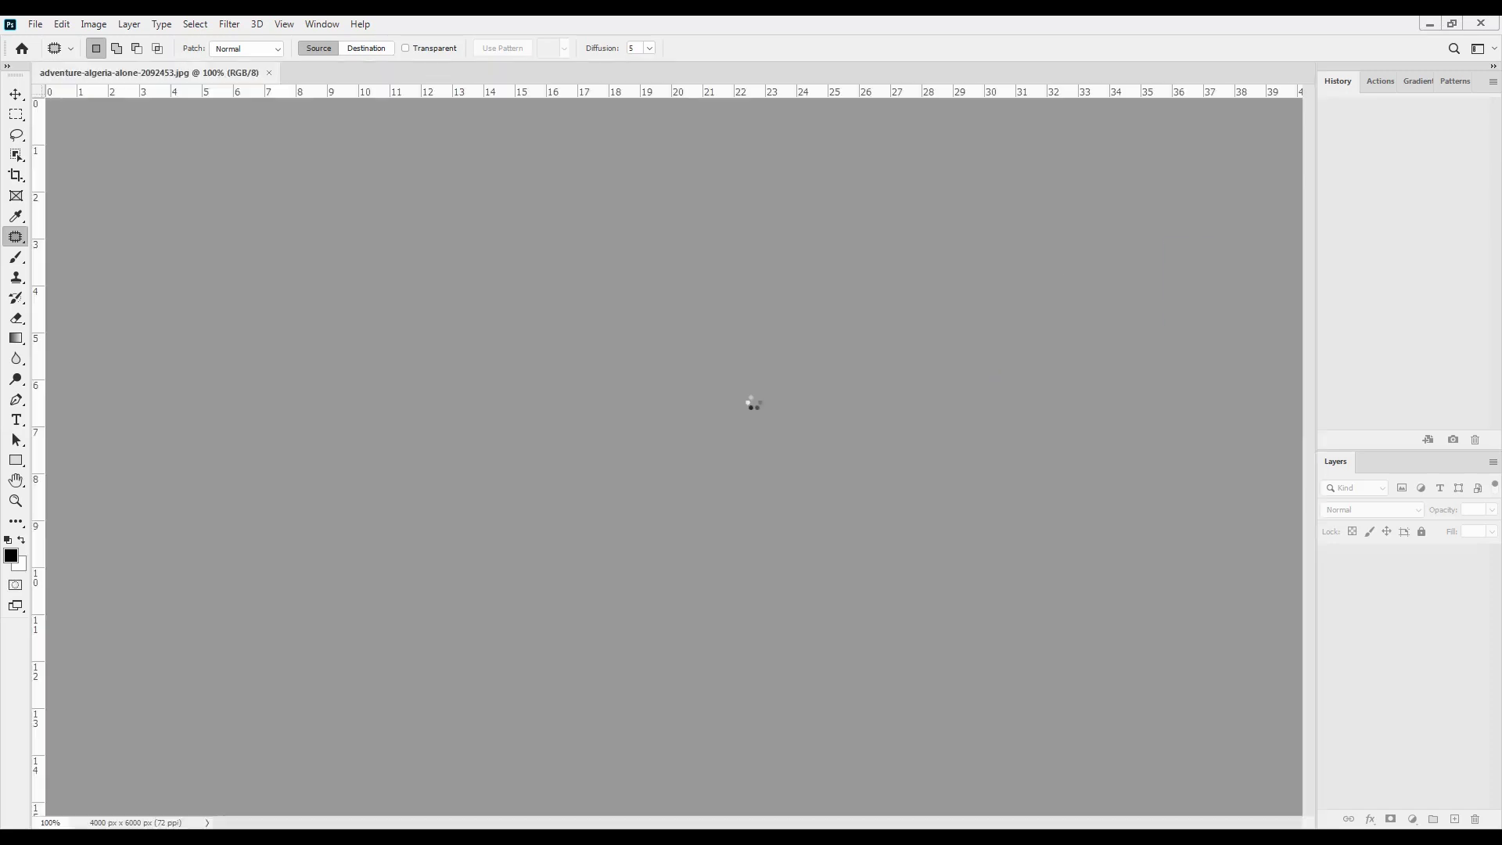
scroll(660, 509, up, 5)
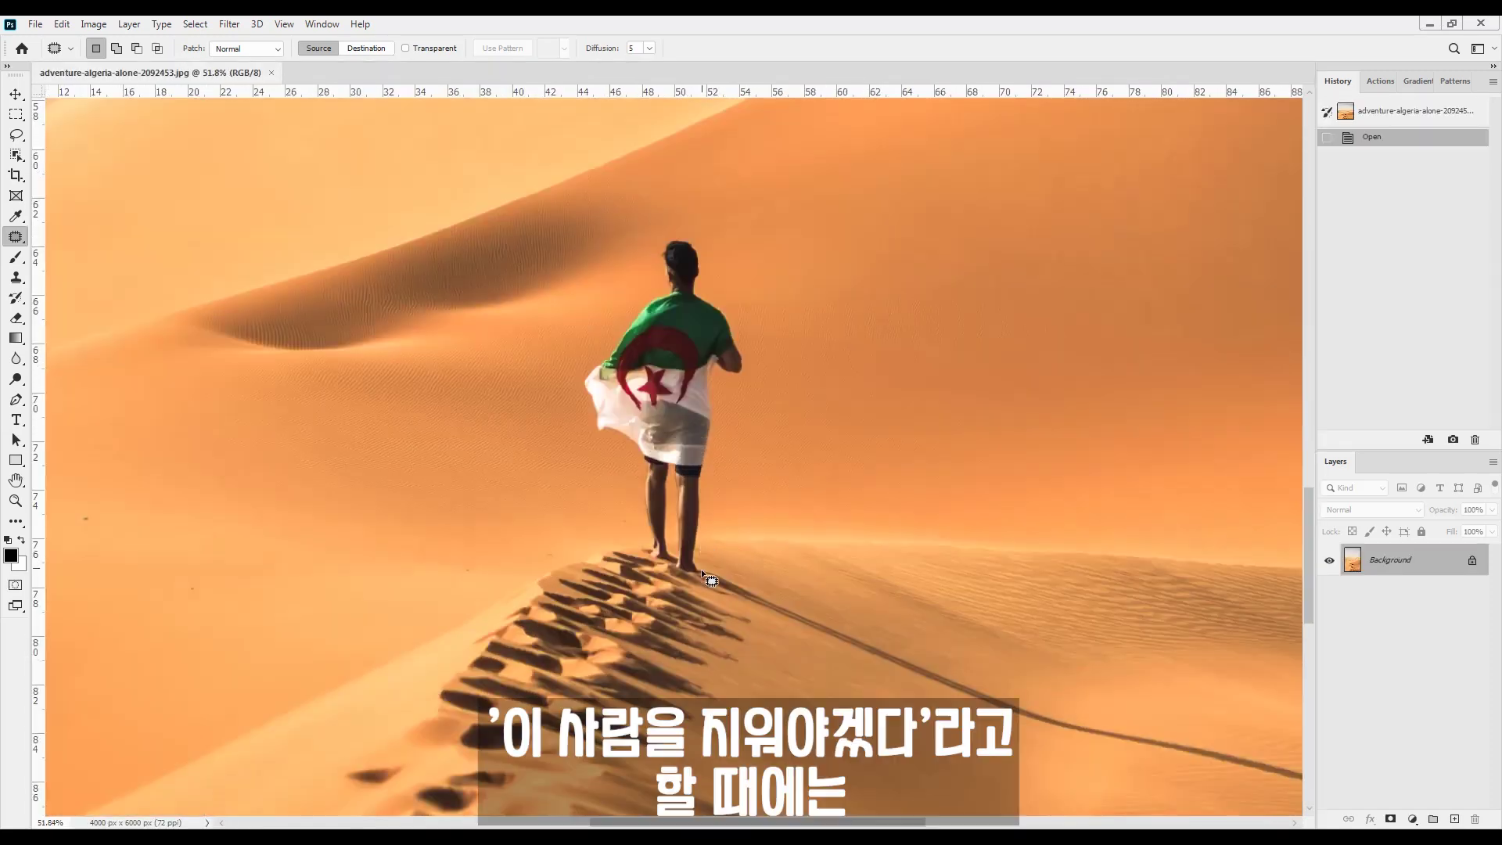
drag(709, 552, 734, 622)
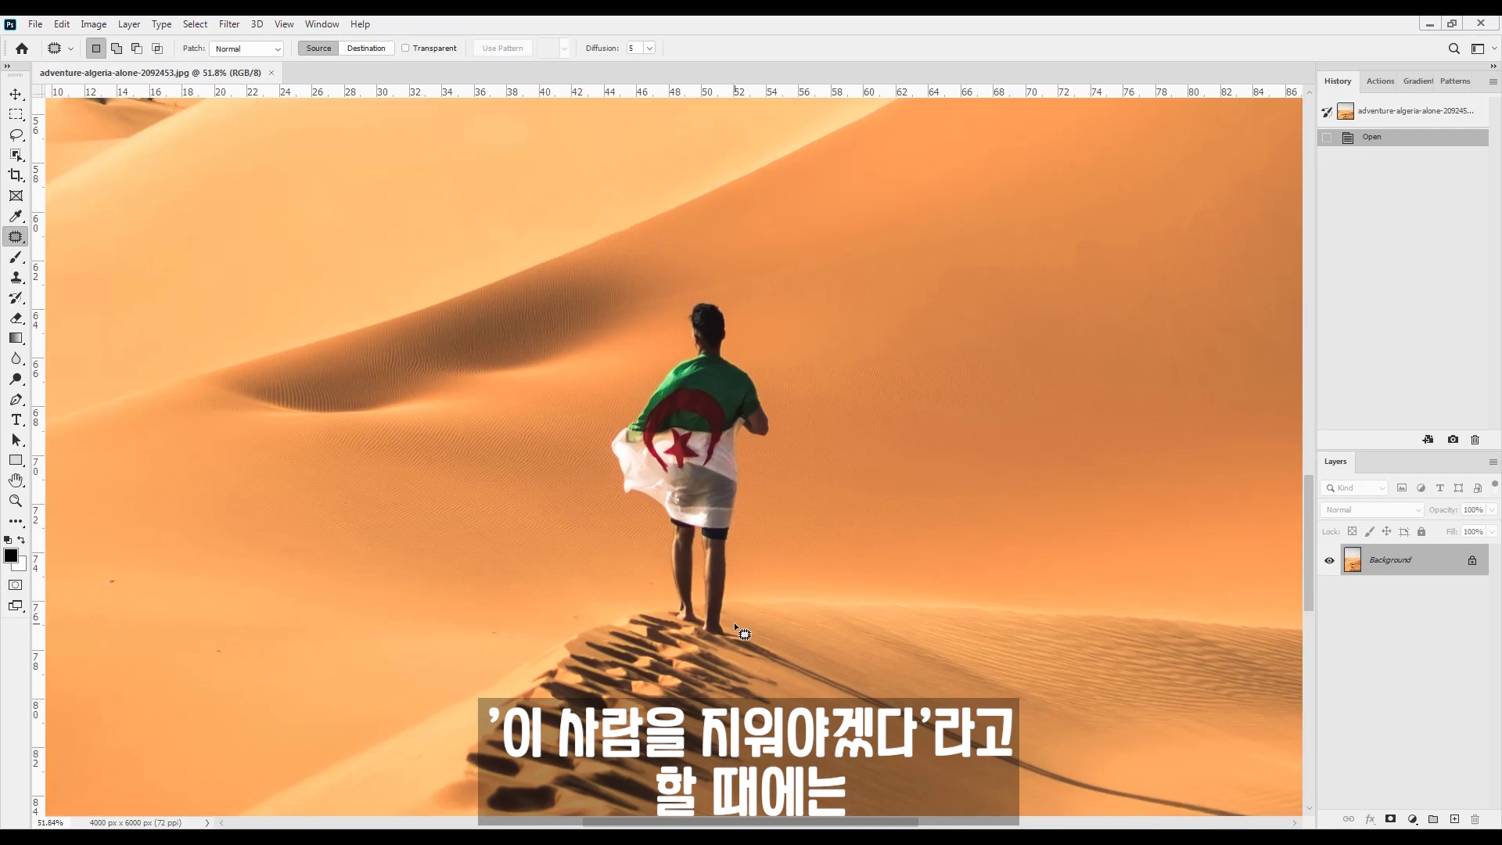
key(ctrl+j)
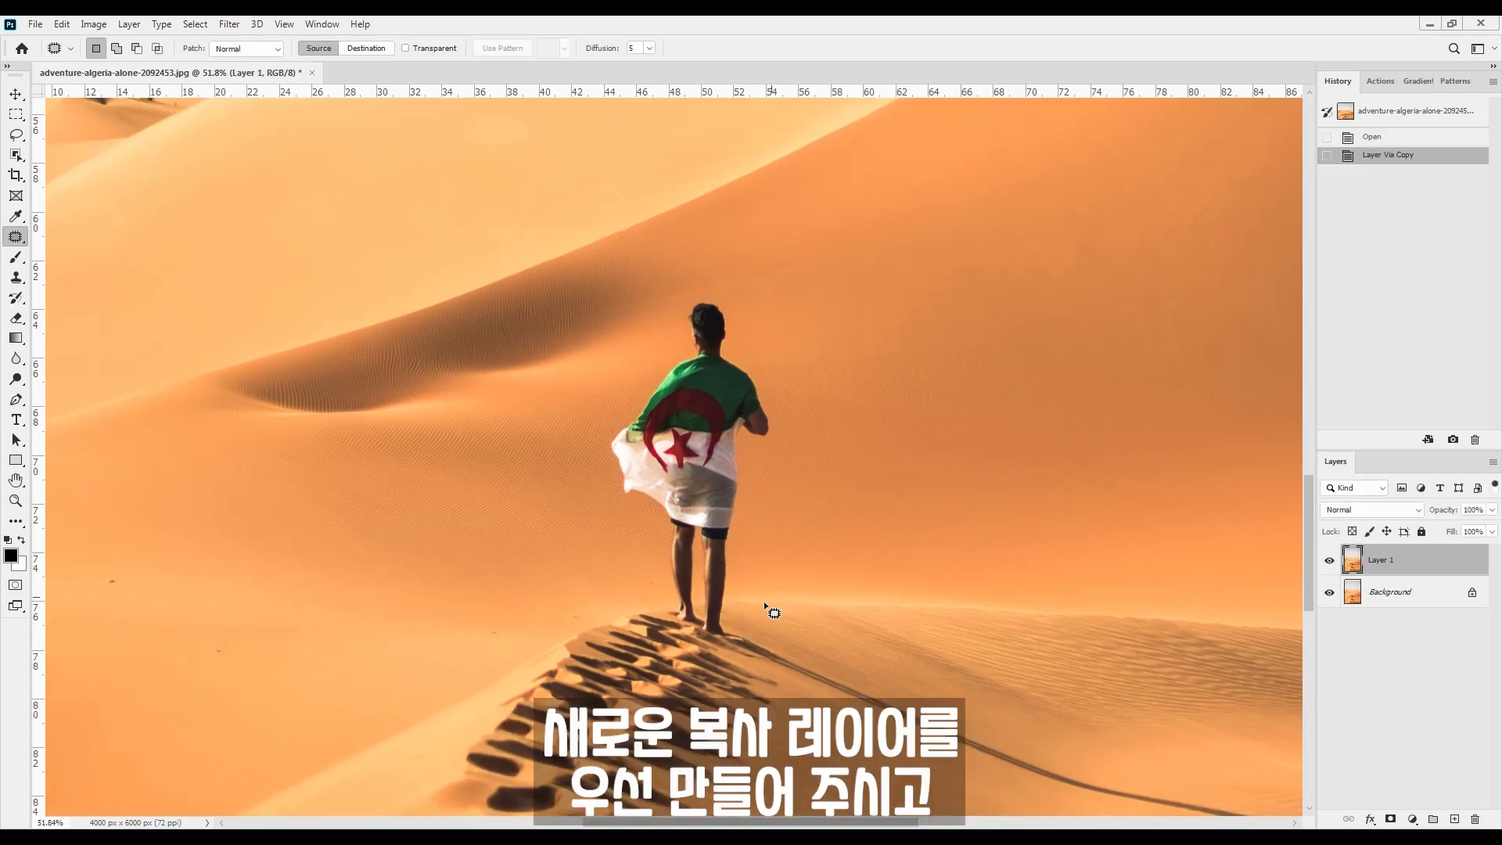
Step: Outline the standing man with a loose Patch tool selection and open Content-Aware Fill for it
mouse_move(732, 640)
mouse_down()
mouse_move(649, 599)
mouse_move(607, 522)
mouse_move(594, 440)
mouse_move(677, 295)
mouse_move(784, 393)
mouse_up()
drag(756, 562, 726, 640)
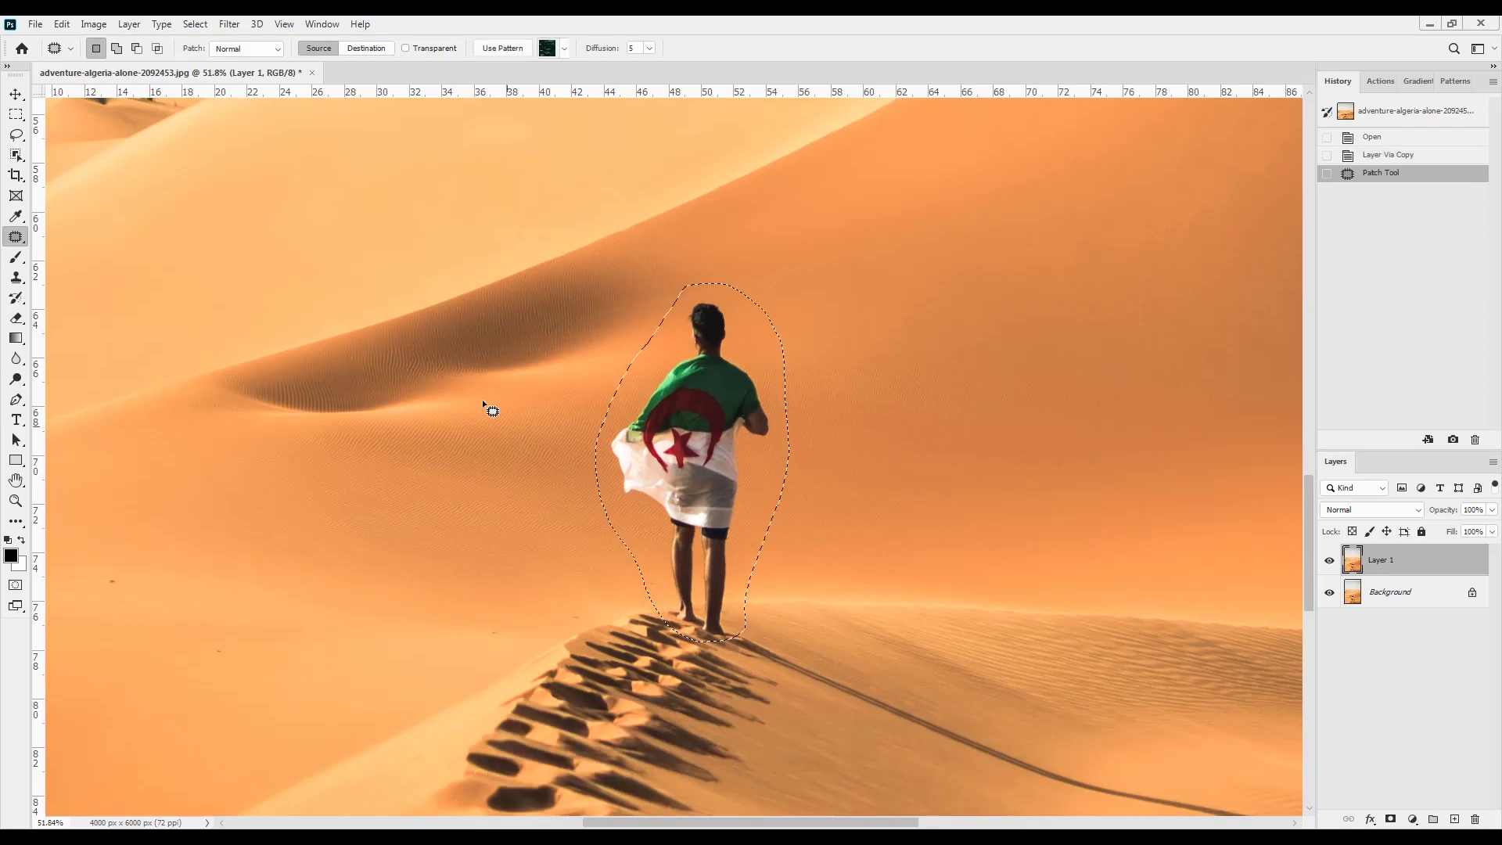
click(61, 24)
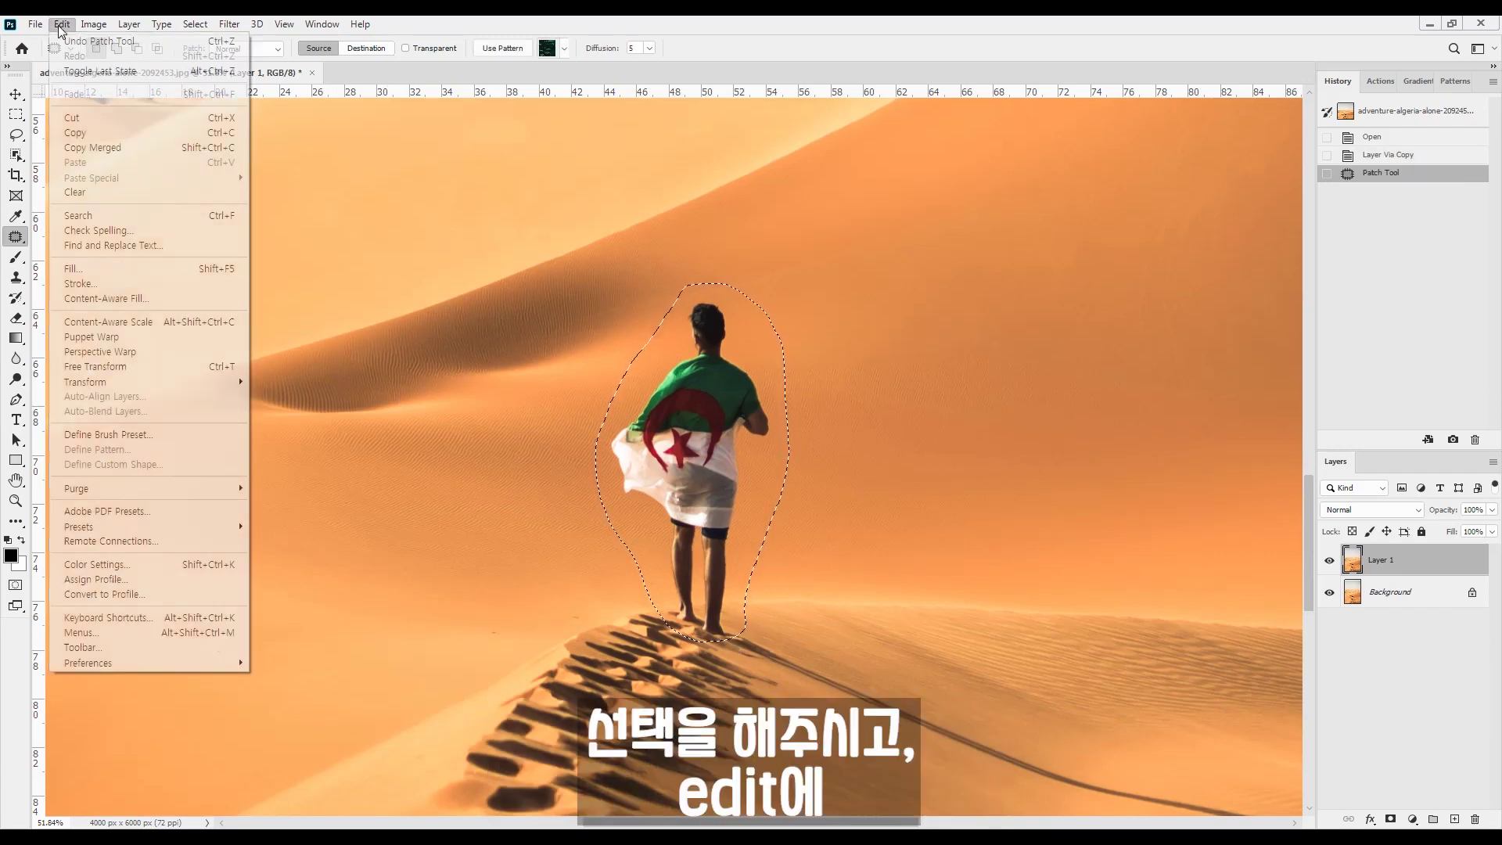
click(166, 298)
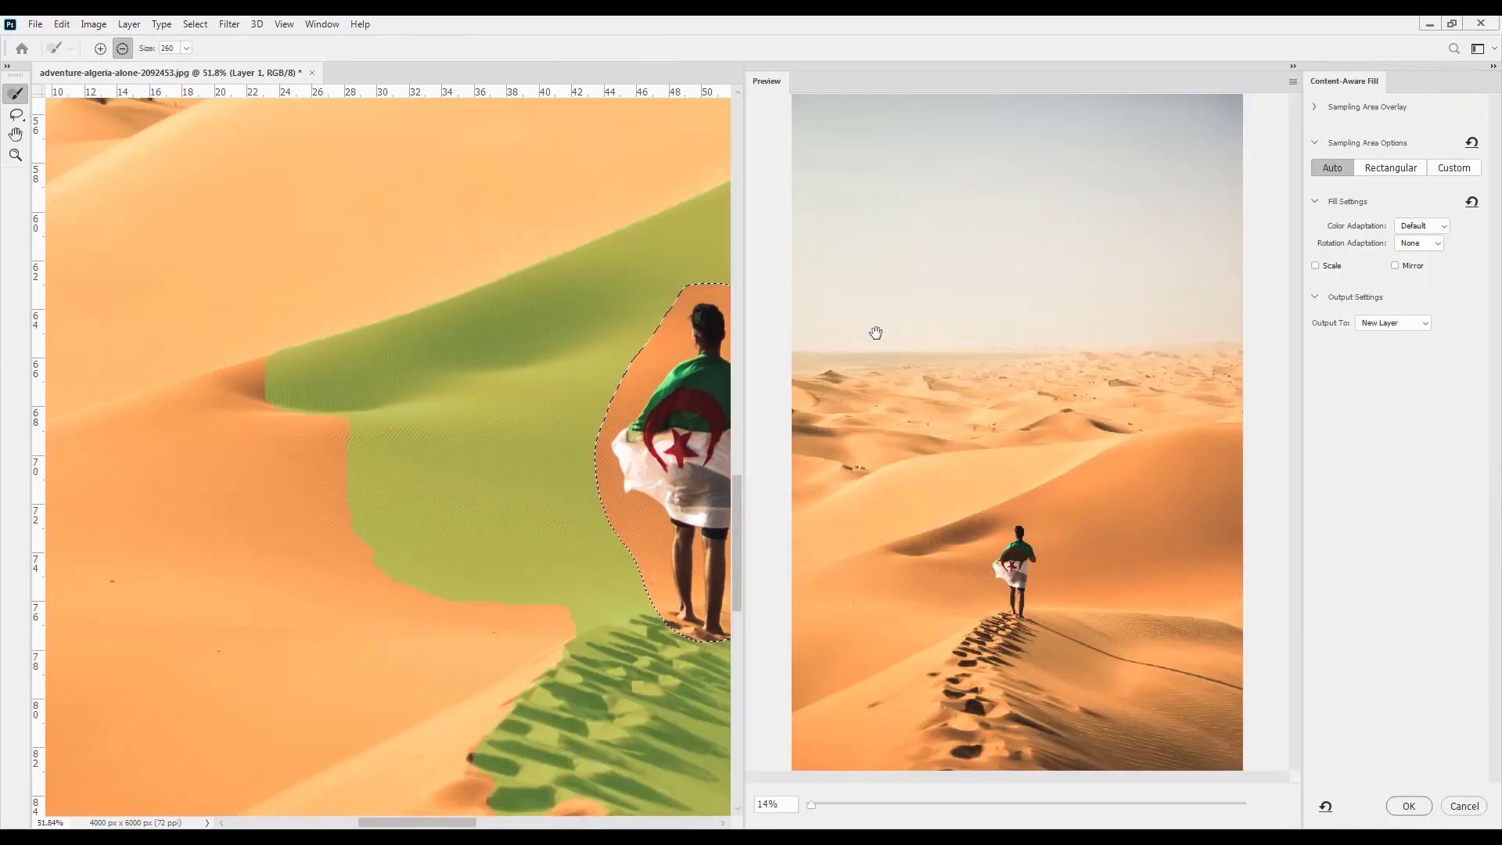
drag(586, 416, 398, 374)
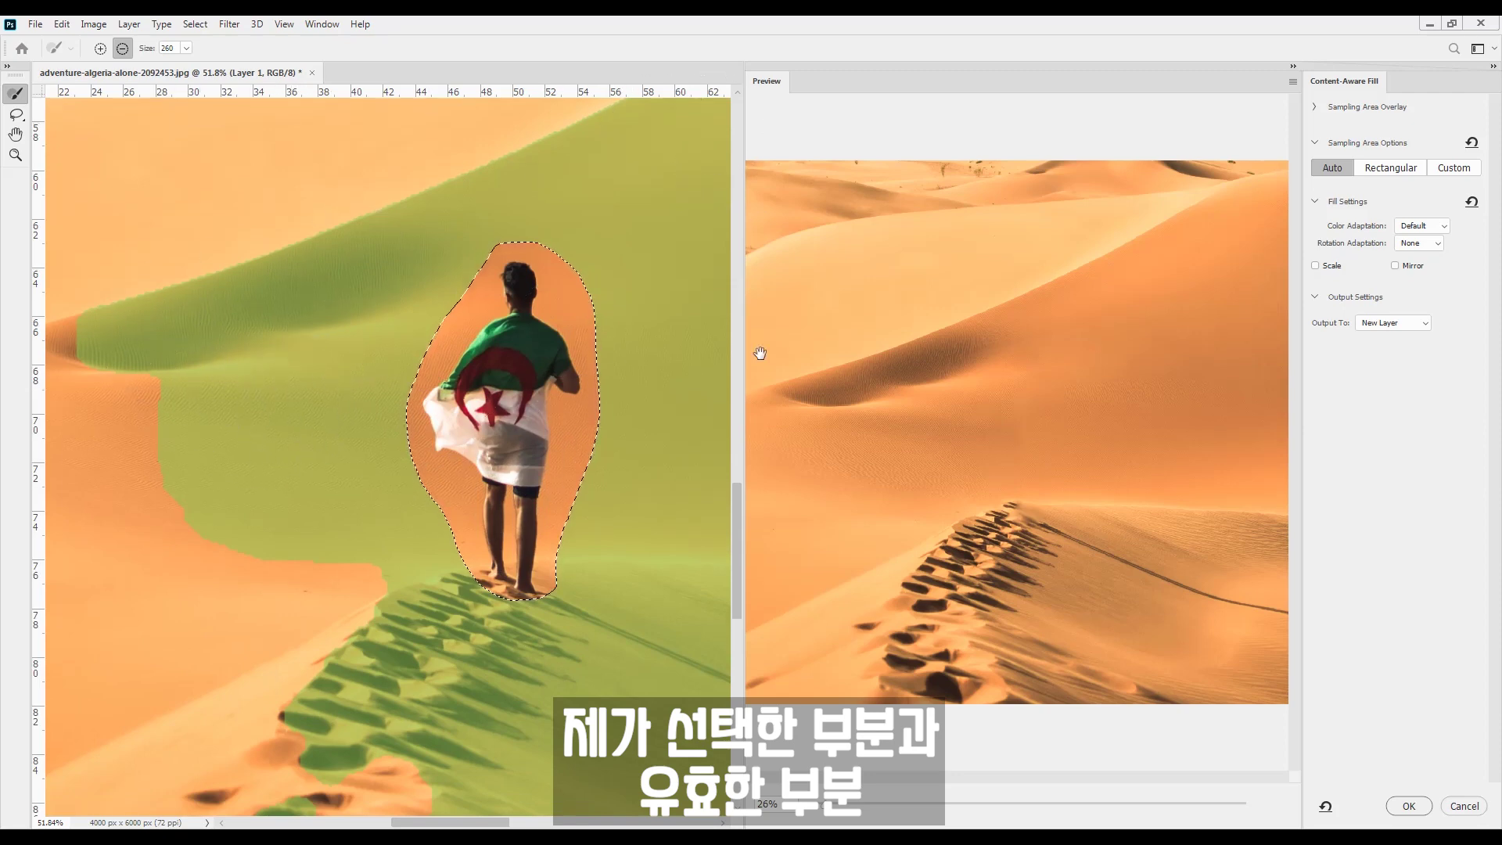
Step: Try the Rectangular sampling area and the Mirror option, returning to Auto sampling with Mirror off
click(1405, 171)
click(1330, 169)
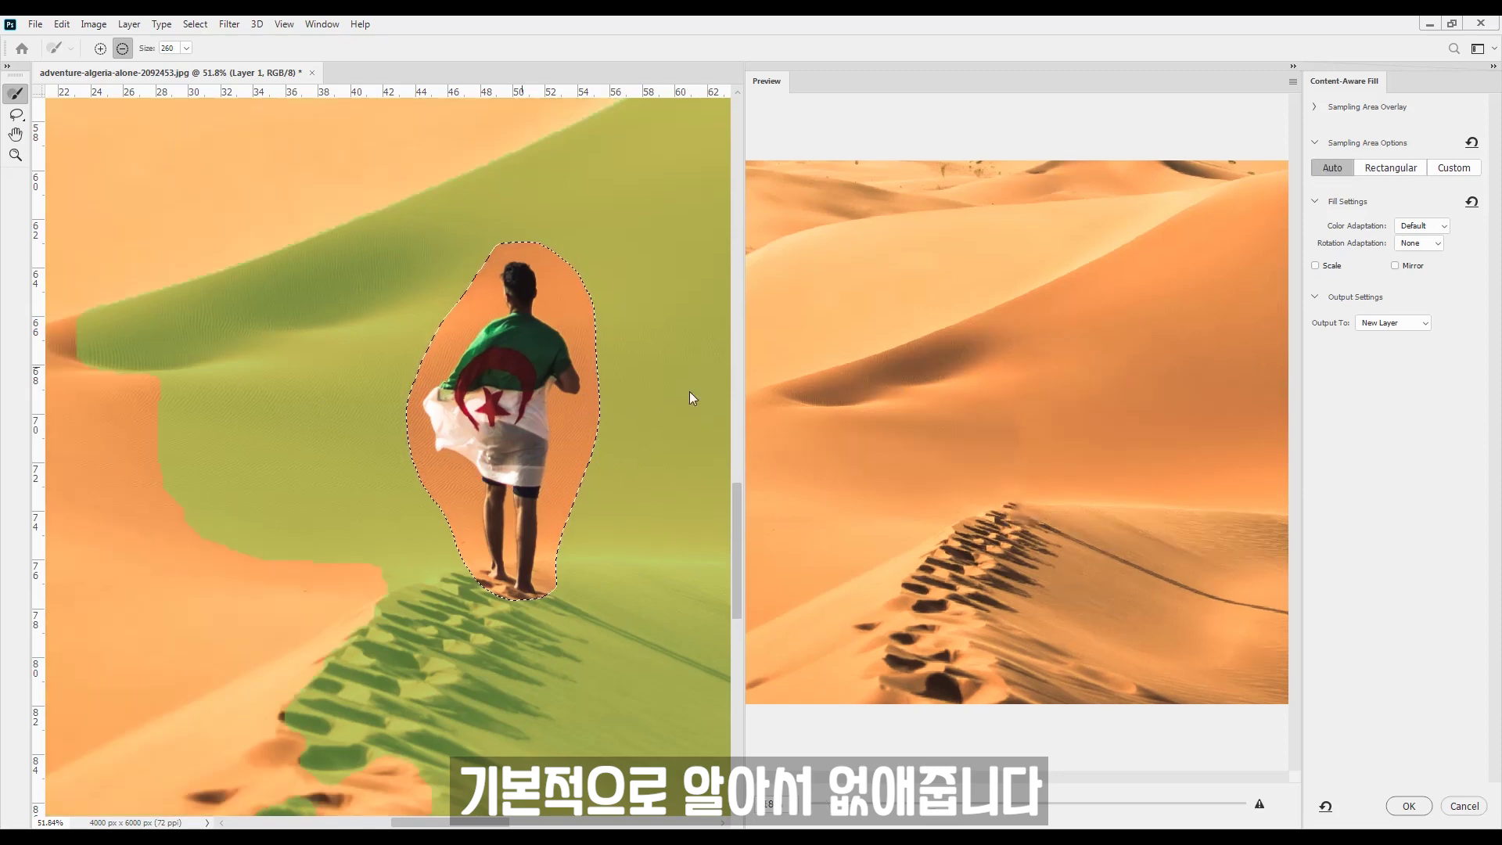
click(1395, 266)
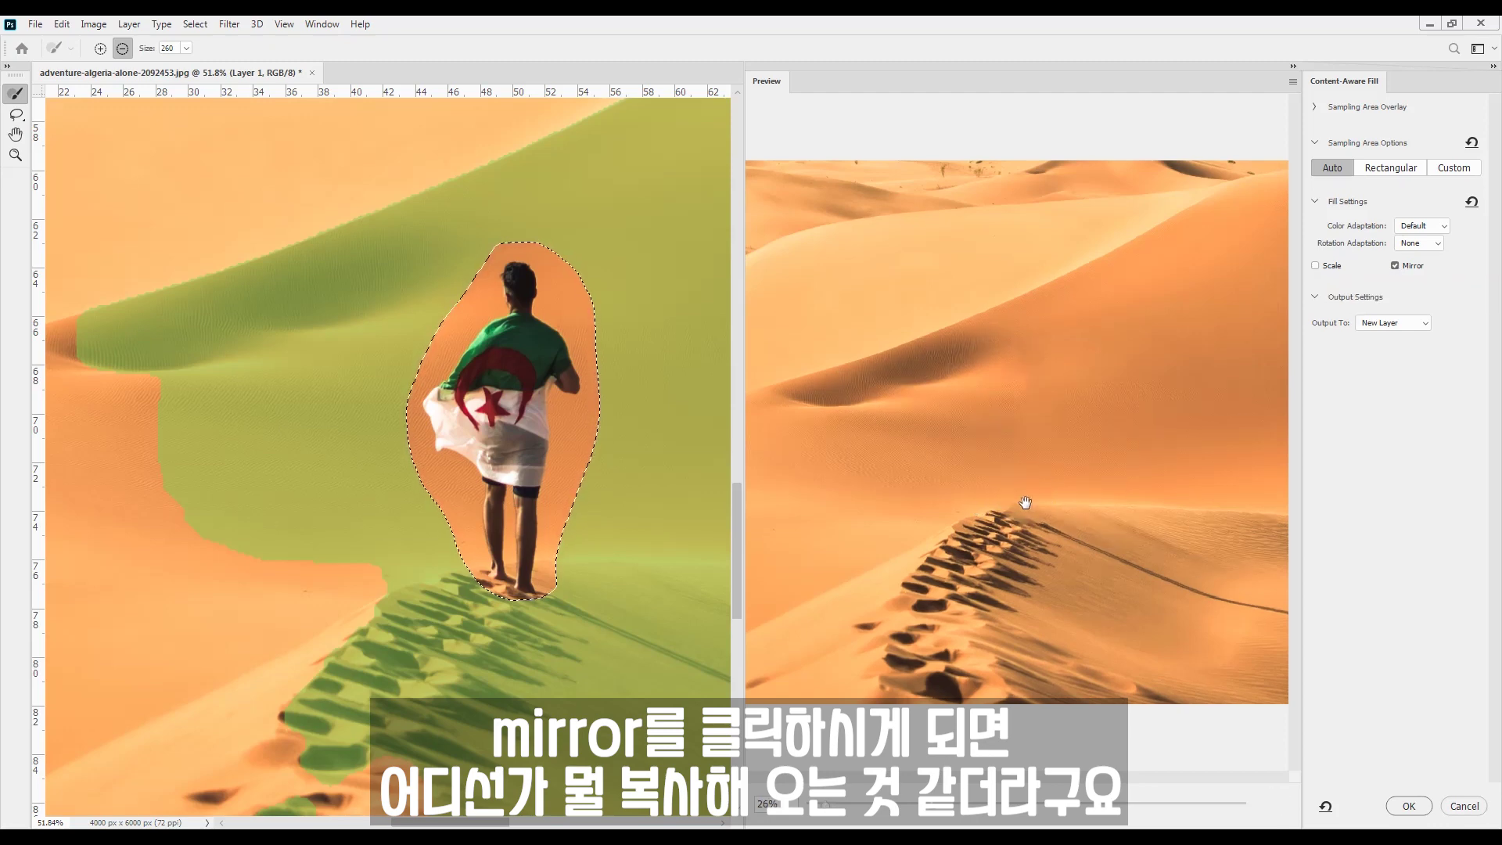
click(1394, 266)
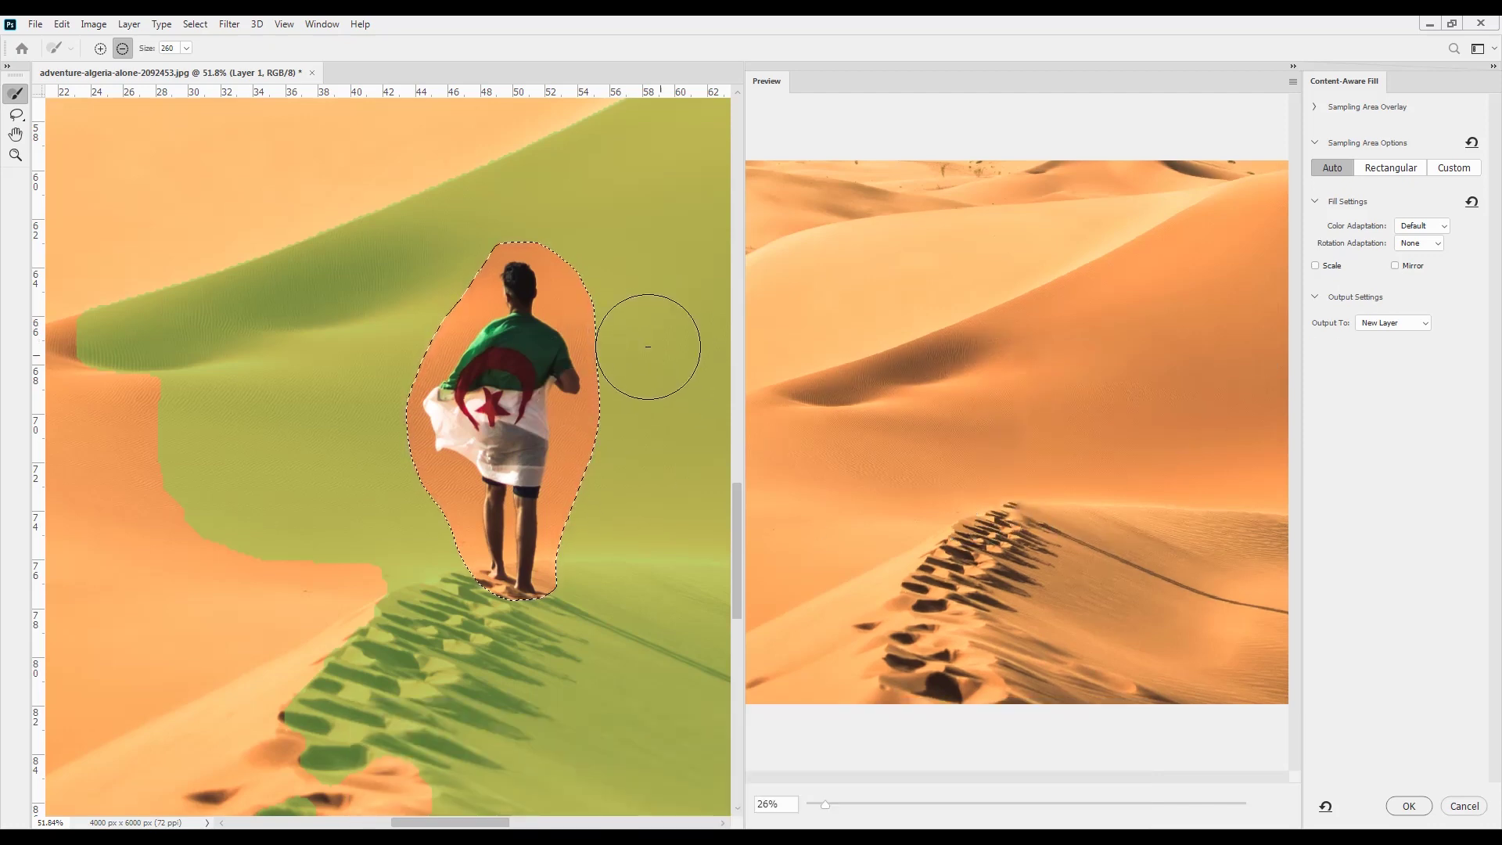
Step: Brush adjustments into the sampling area, apply the content-aware fill over the man to a new layer, and deselect
mouse_move(451, 565)
mouse_down()
mouse_move(563, 235)
mouse_move(423, 226)
mouse_move(402, 394)
mouse_move(385, 368)
mouse_move(604, 235)
mouse_move(638, 520)
mouse_move(438, 640)
mouse_move(430, 341)
mouse_move(597, 429)
mouse_move(597, 480)
mouse_move(534, 562)
mouse_up()
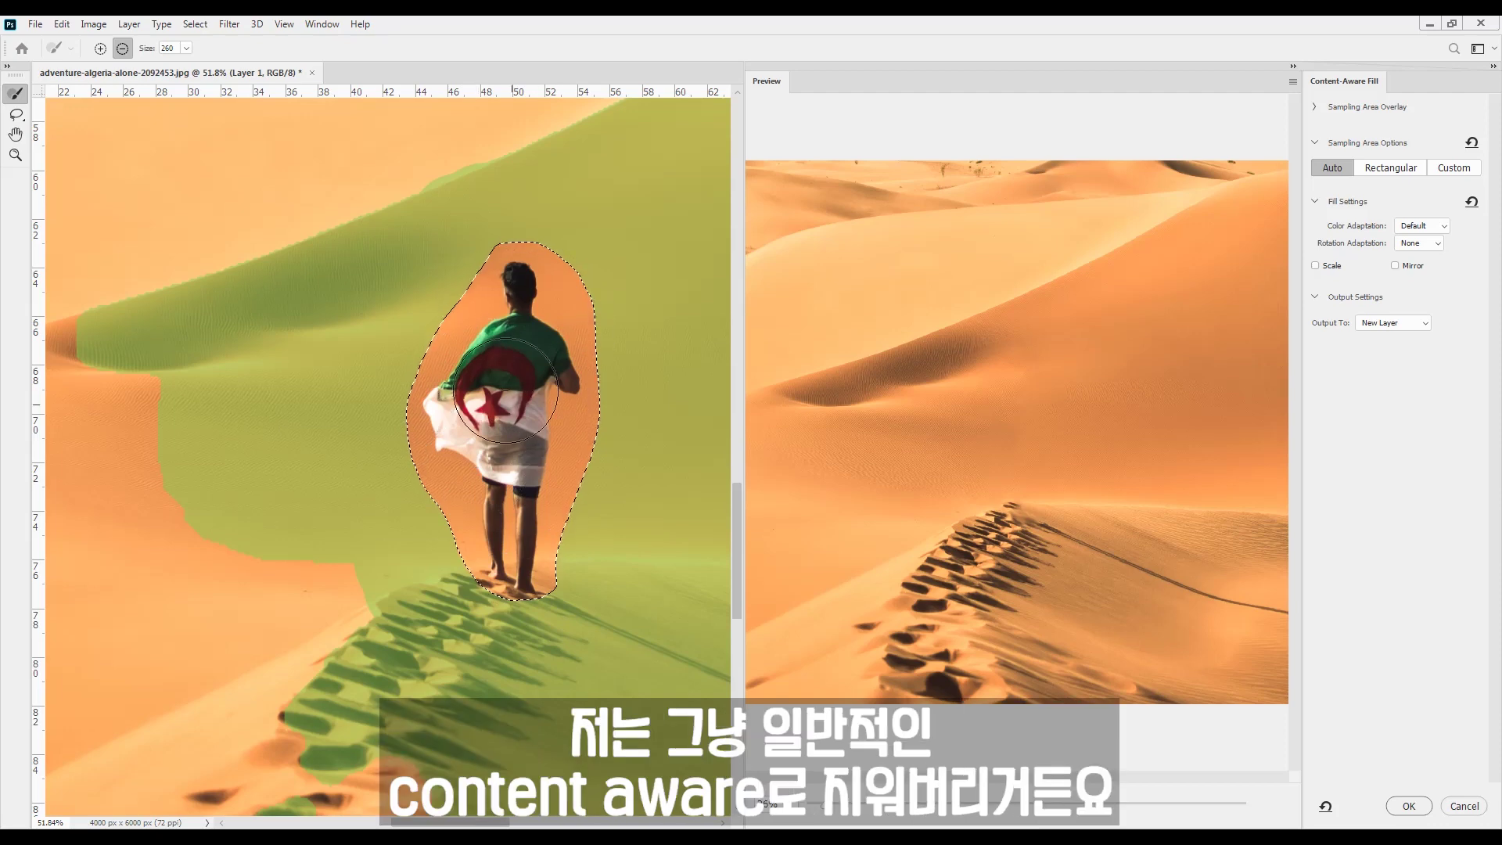
click(1409, 806)
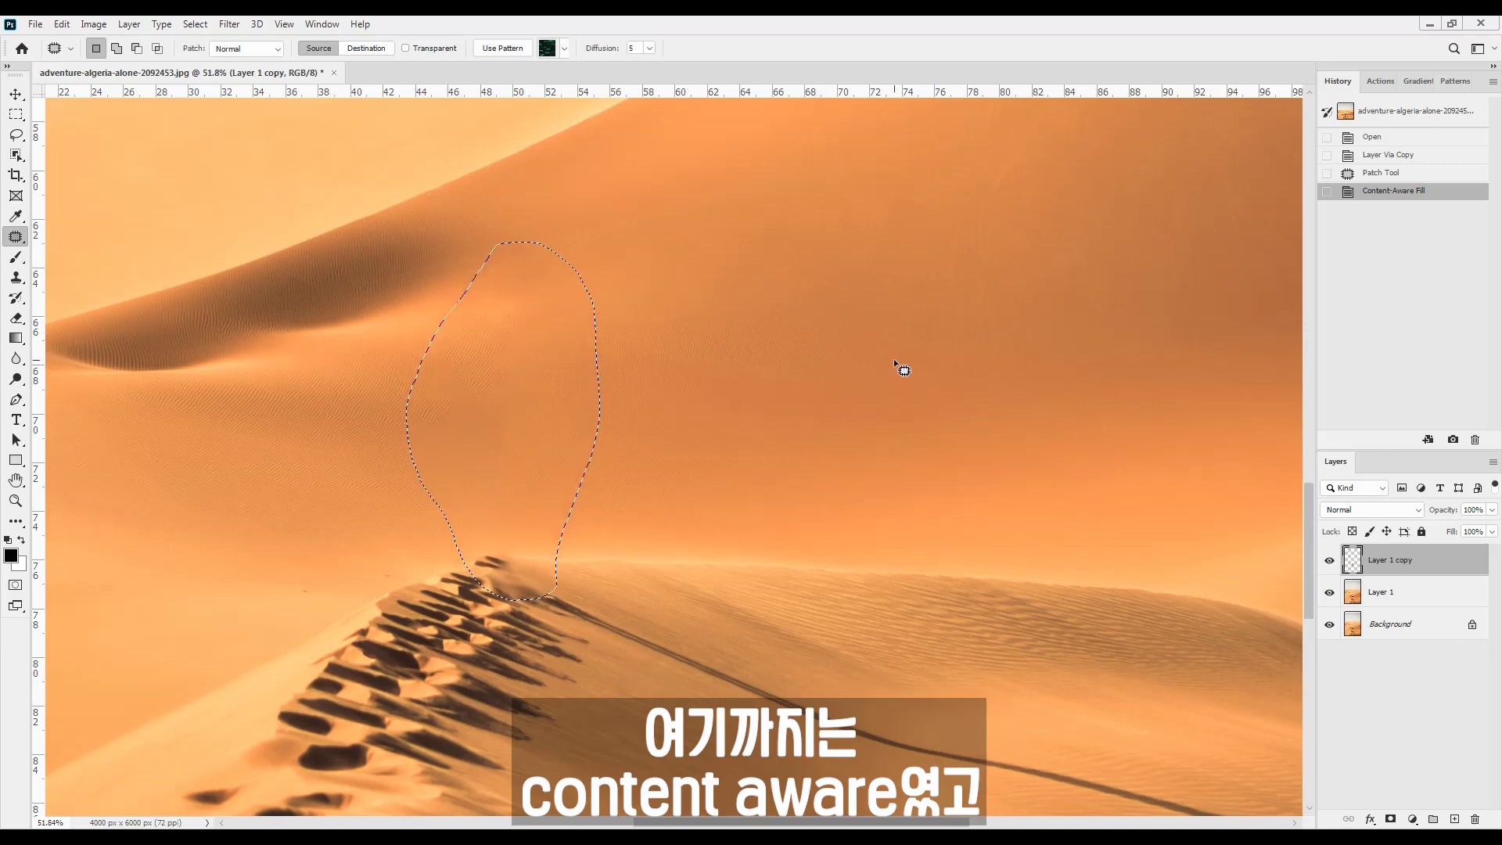
key(ctrl+d)
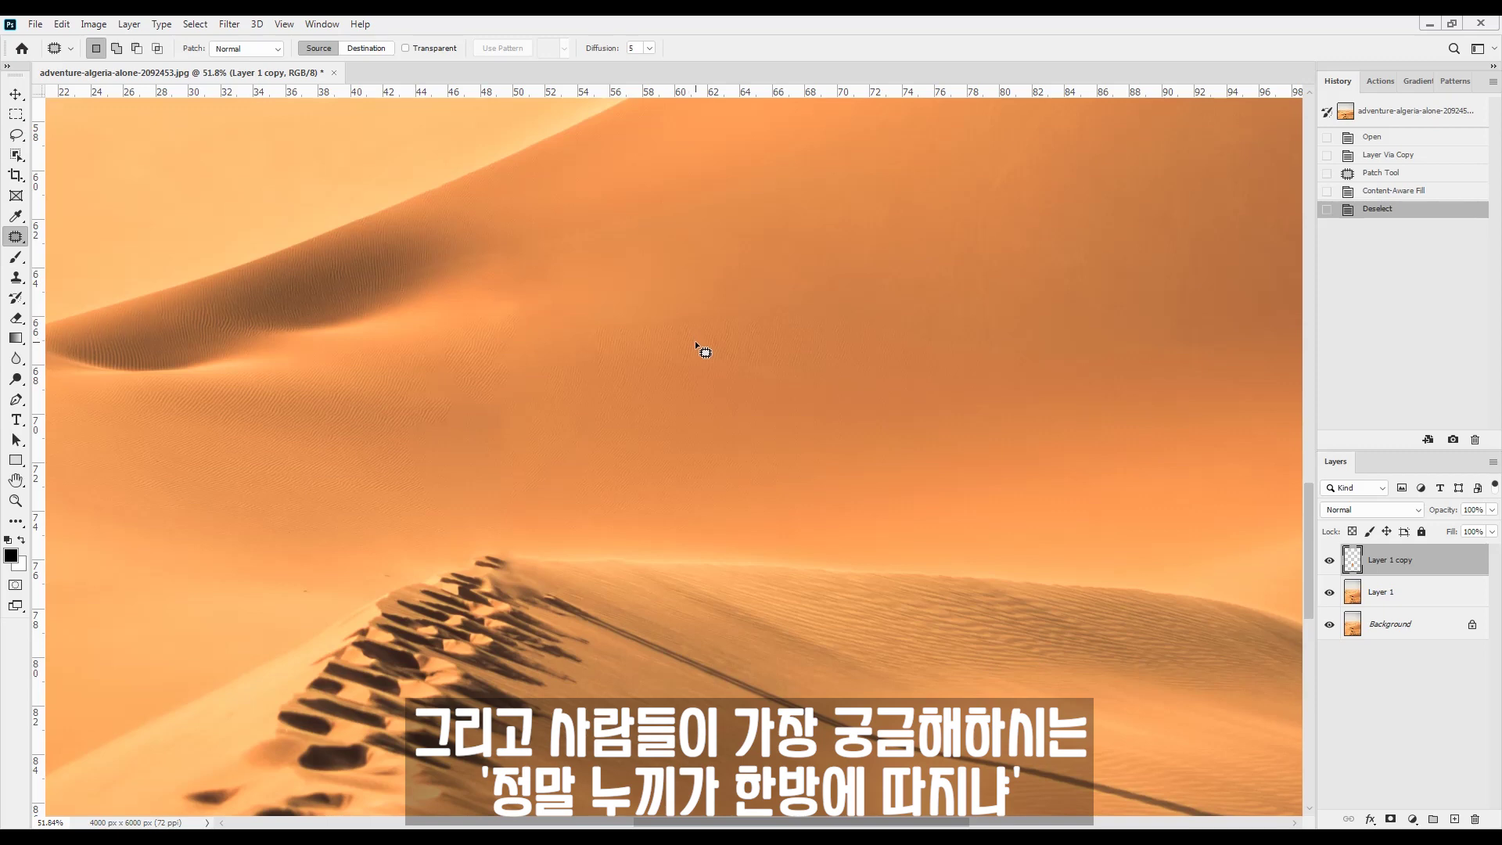
Step: Delete the content-aware fill layer above the duplicated desert photo
drag(1425, 558, 1474, 818)
drag(654, 503, 918, 542)
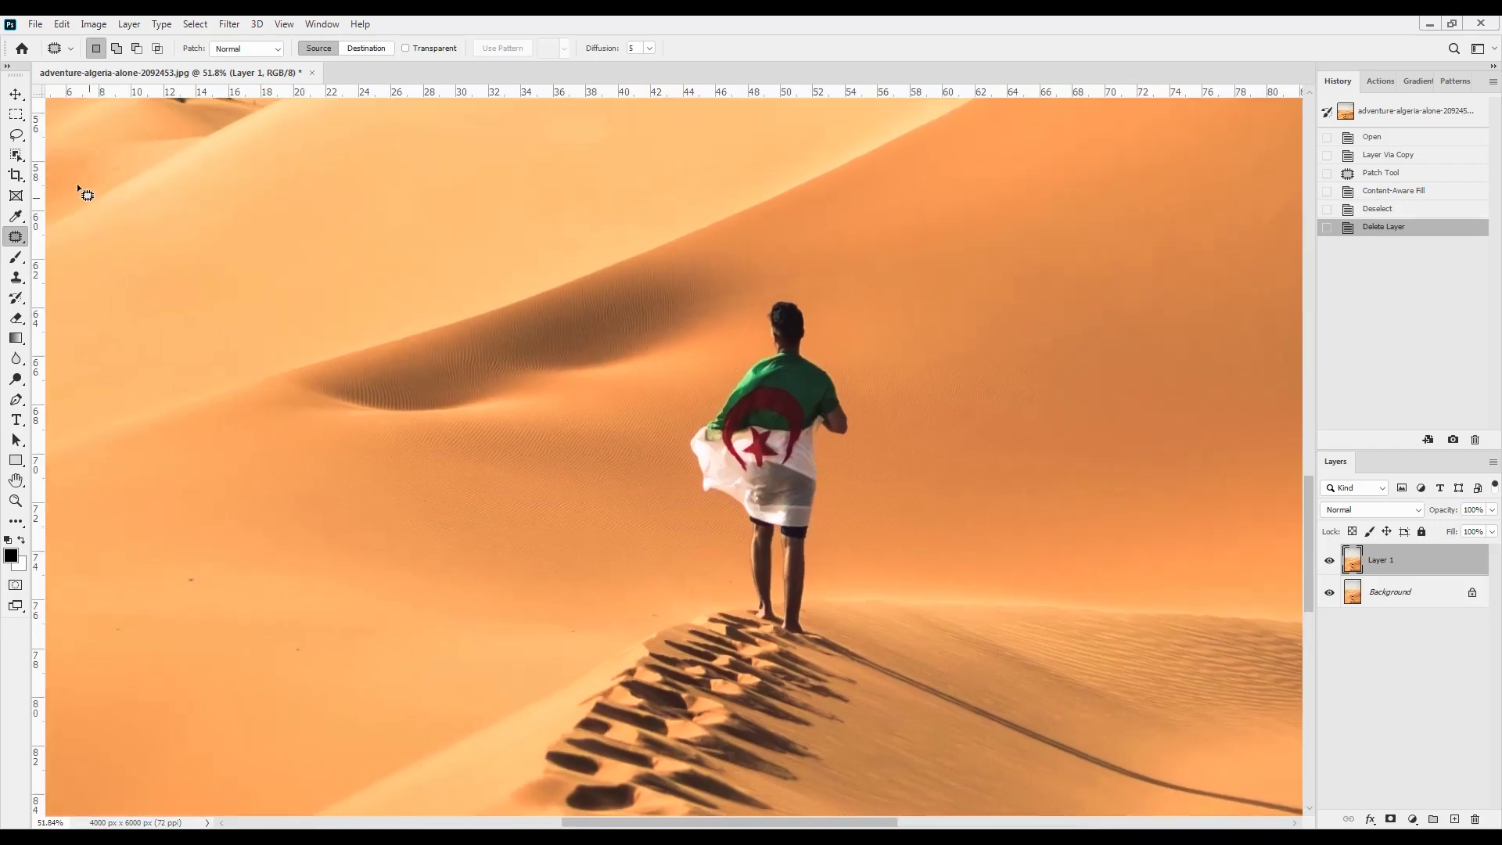
Step: Select the standing man with the Object Selection tool in Rectangle mode and inspect the selection edge around him
click(16, 155)
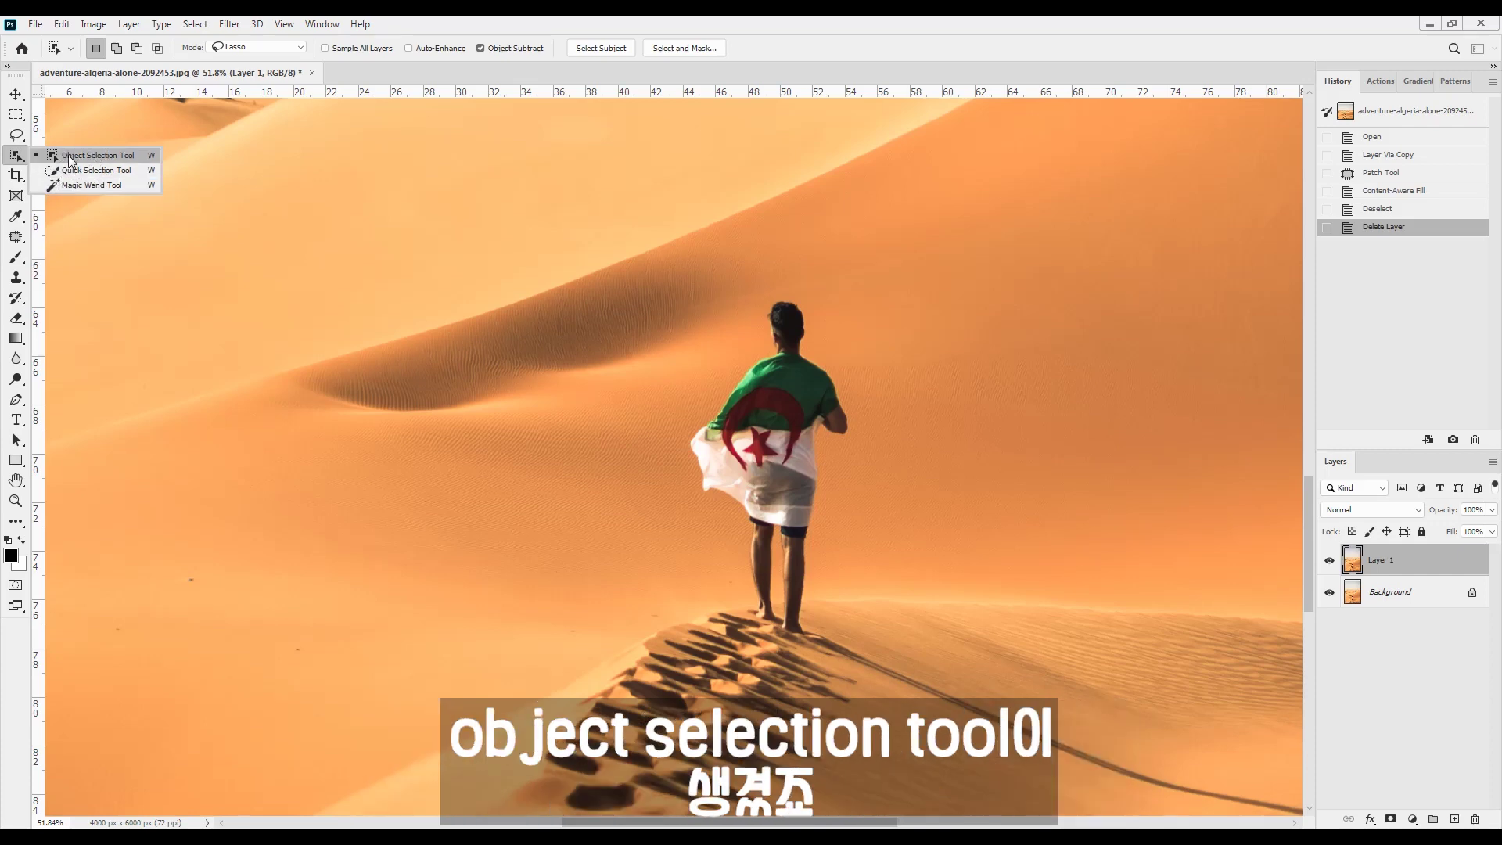
click(276, 49)
click(271, 54)
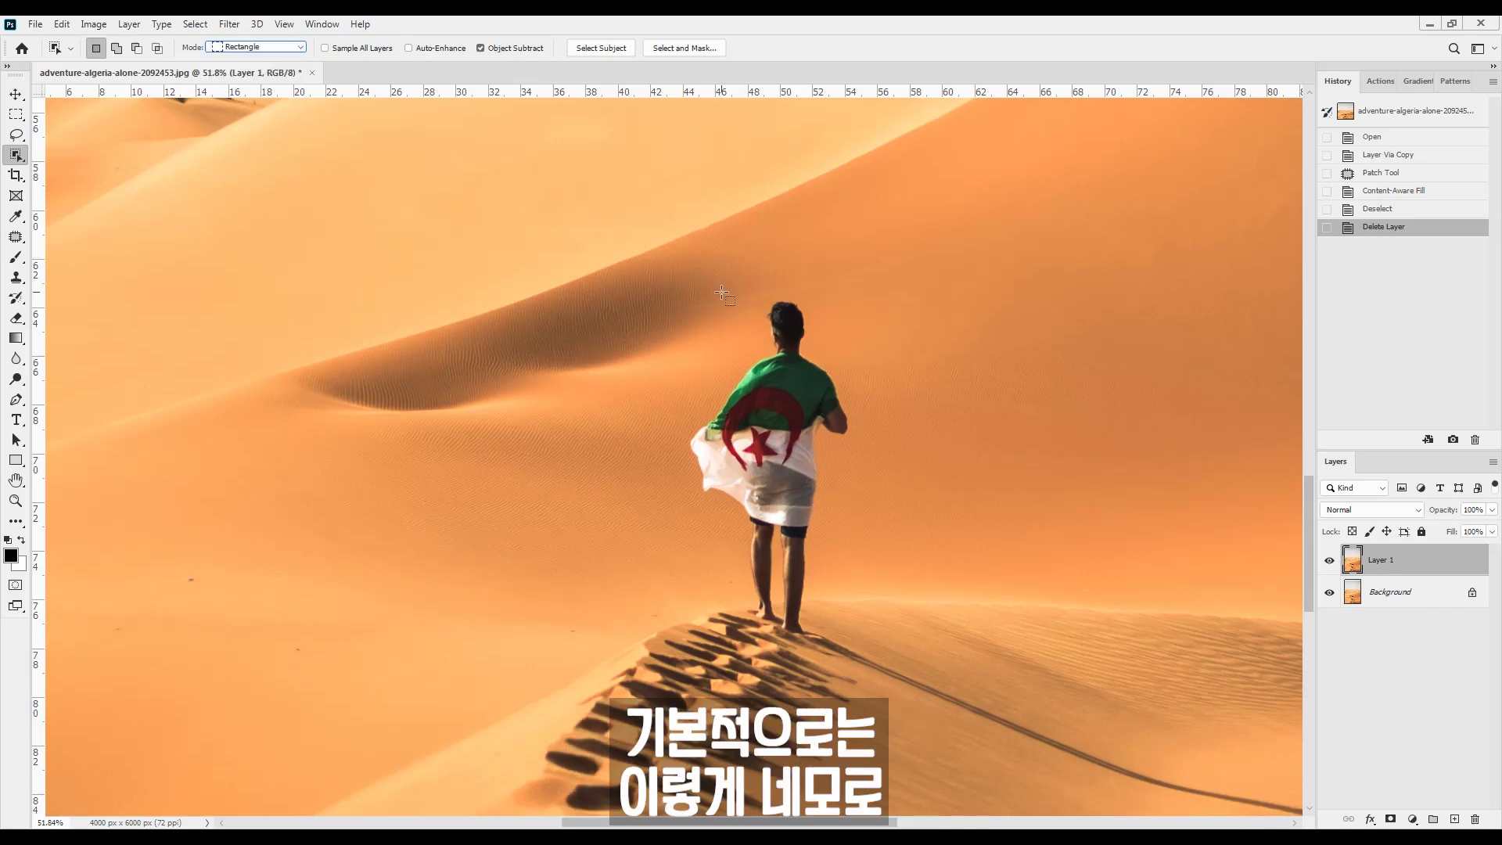
drag(680, 275, 870, 645)
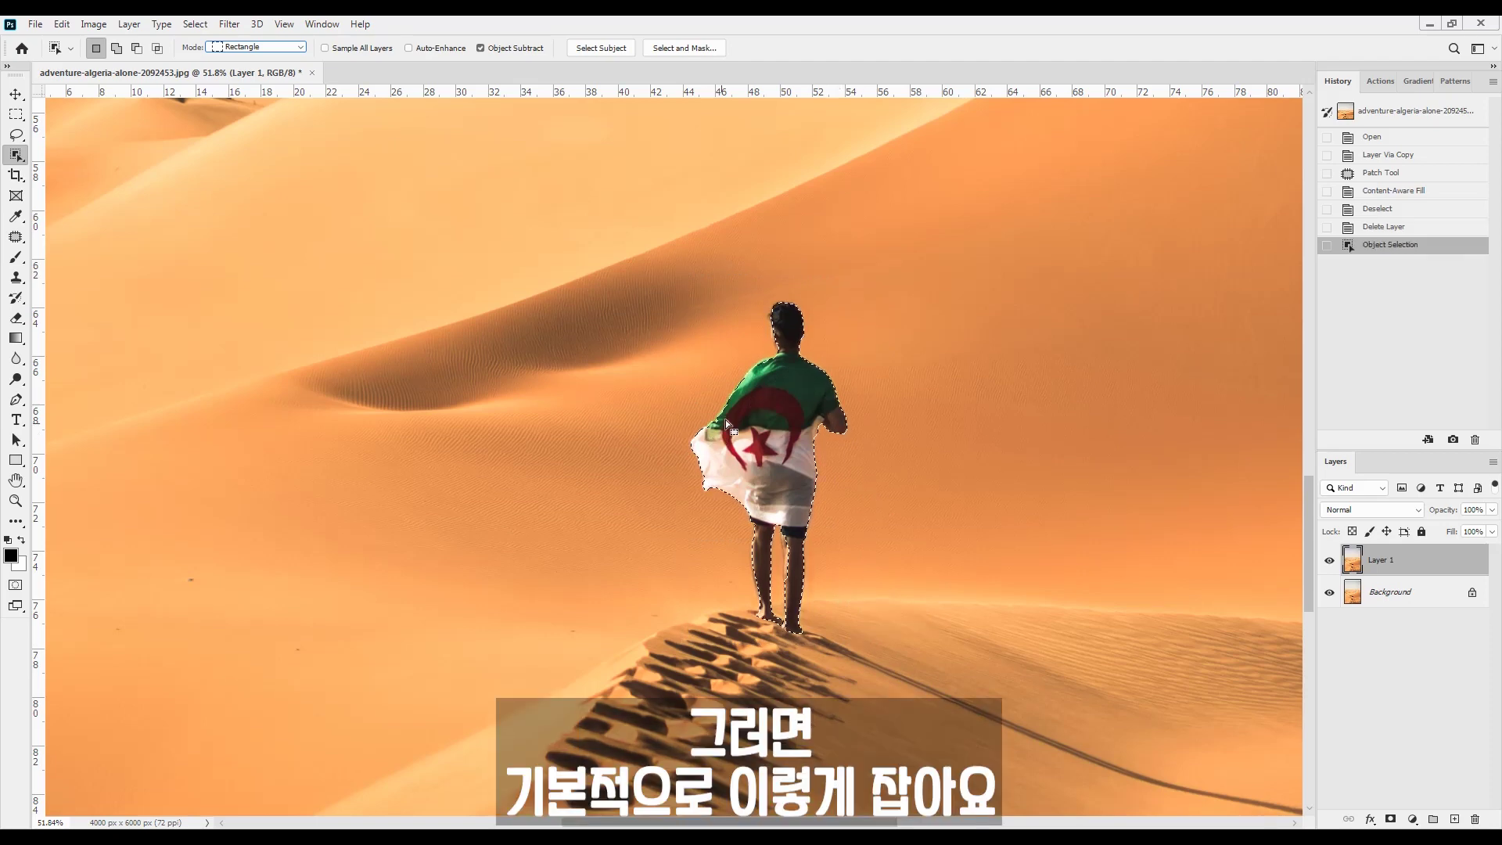
key(ctrl+plus)
key(ctrl+plus)
key(ctrl+plus)
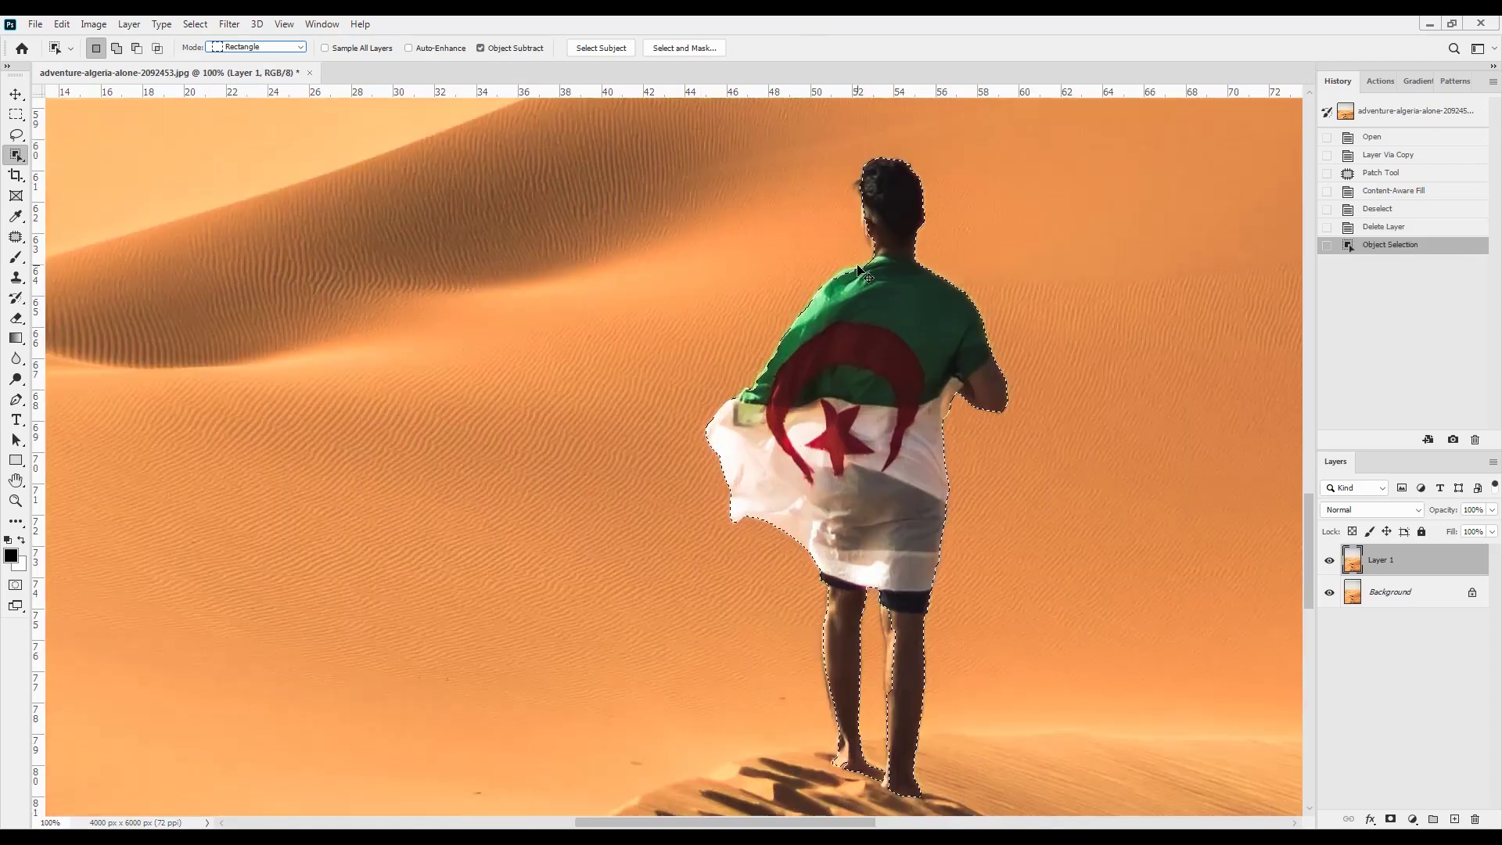
drag(866, 291, 650, 673)
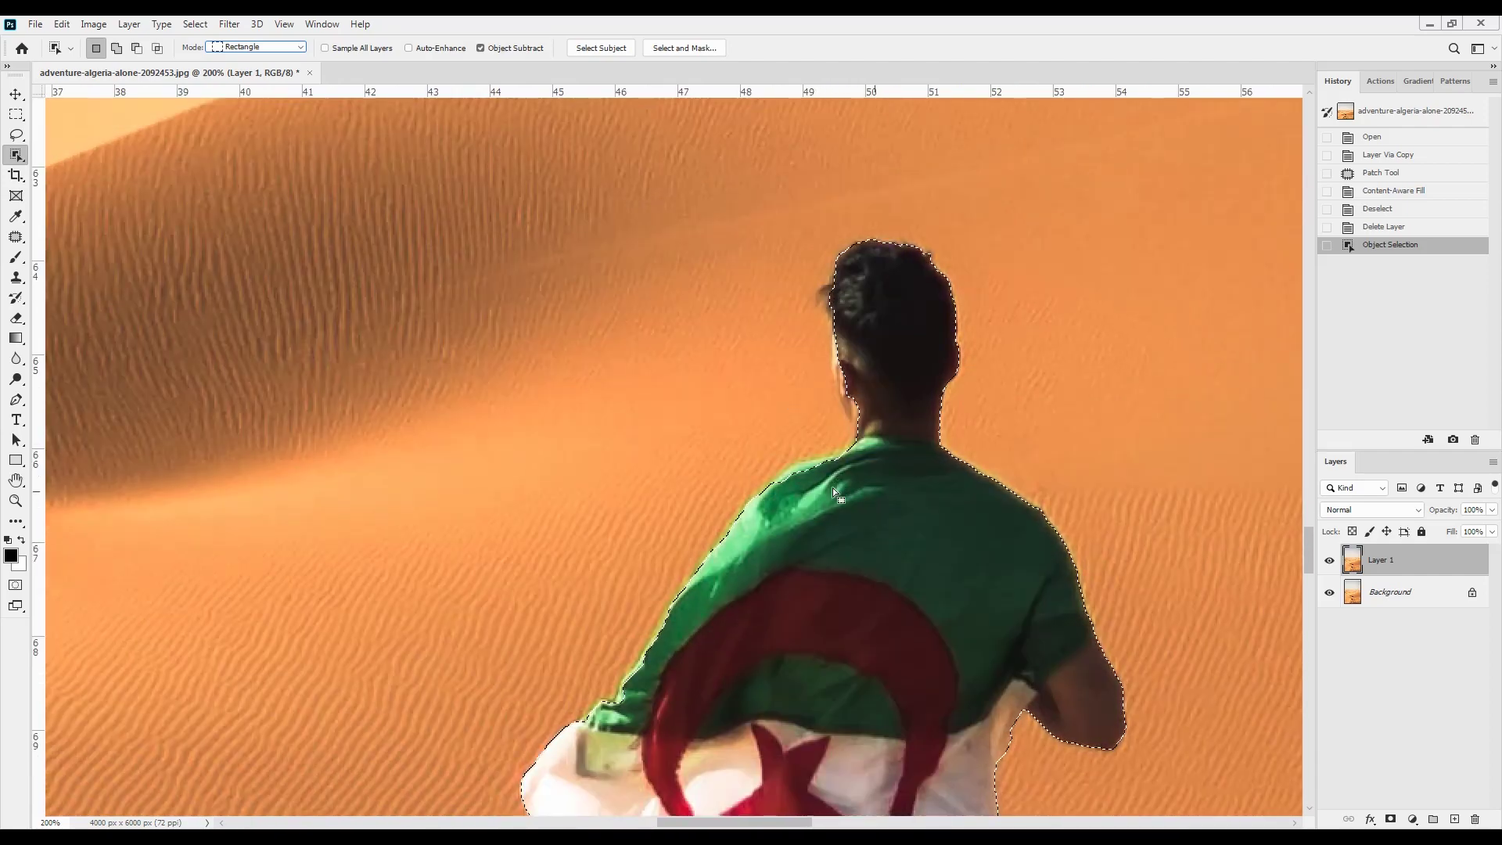
Step: Switch the Object Selection tool to Lasso mode and clear the selection around the man
click(270, 47)
click(275, 75)
drag(732, 614, 603, 382)
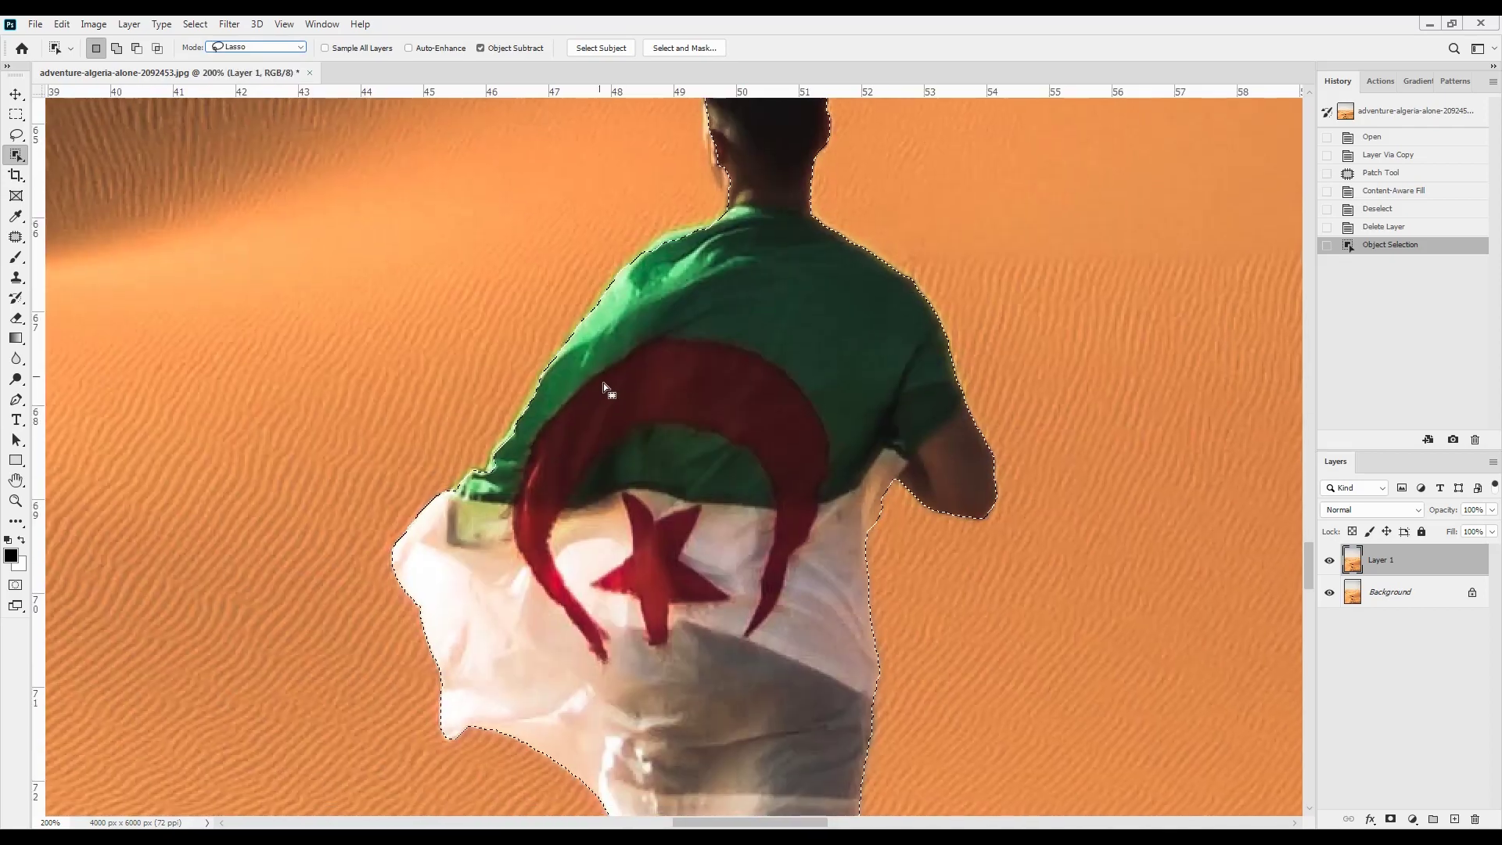
key(ctrl+d)
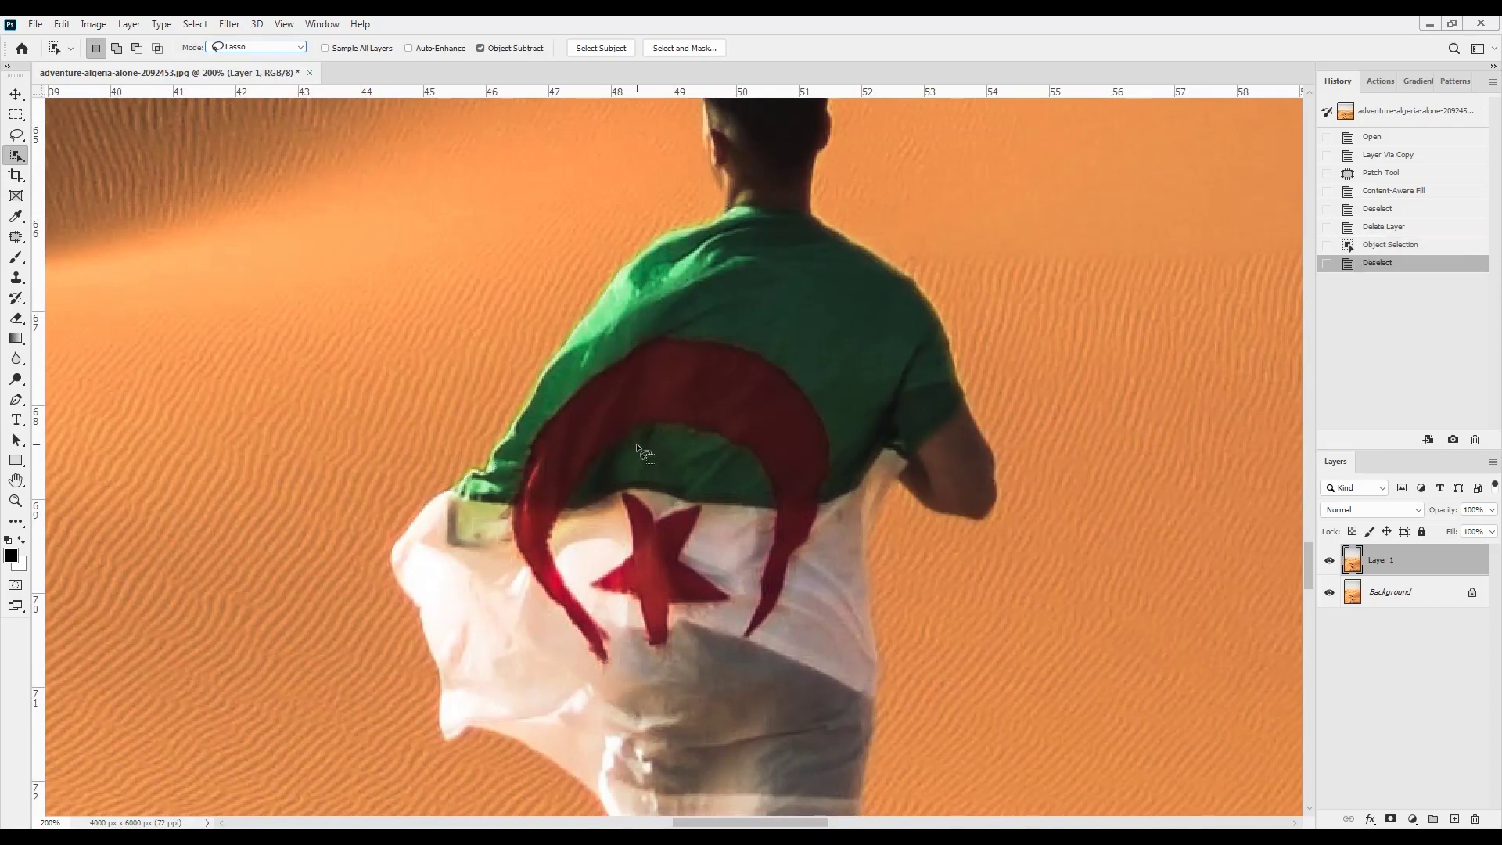
Step: Outline the whole man loosely with the Object Selection lasso and check the selection around his head and shoulders
scroll(656, 415, down, 3)
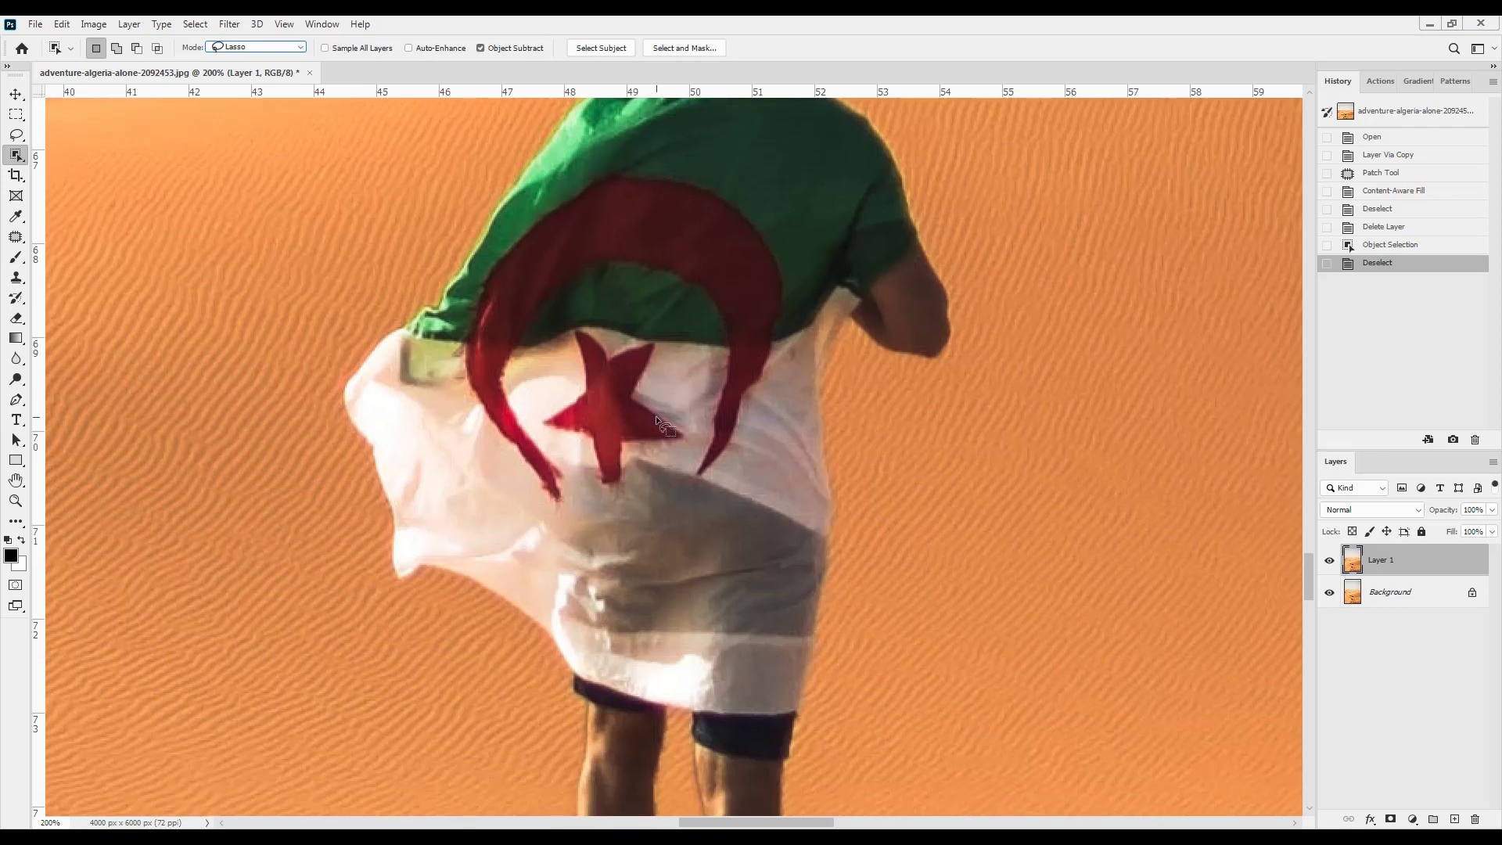
scroll(656, 415, down, 2)
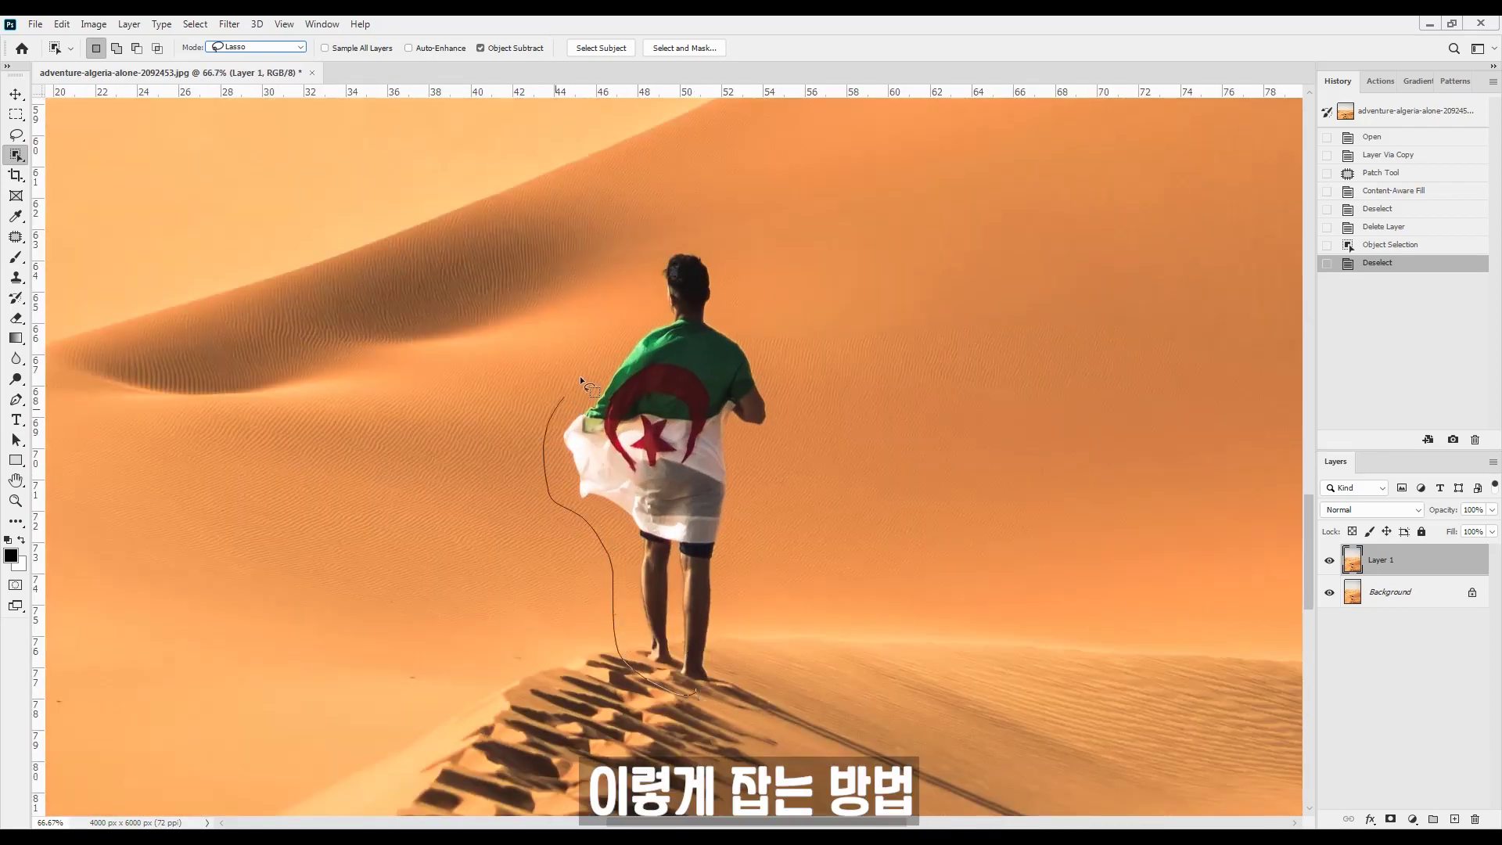
mouse_move(654, 288)
mouse_down()
mouse_move(657, 255)
mouse_move(681, 239)
mouse_move(725, 253)
mouse_move(728, 290)
mouse_up()
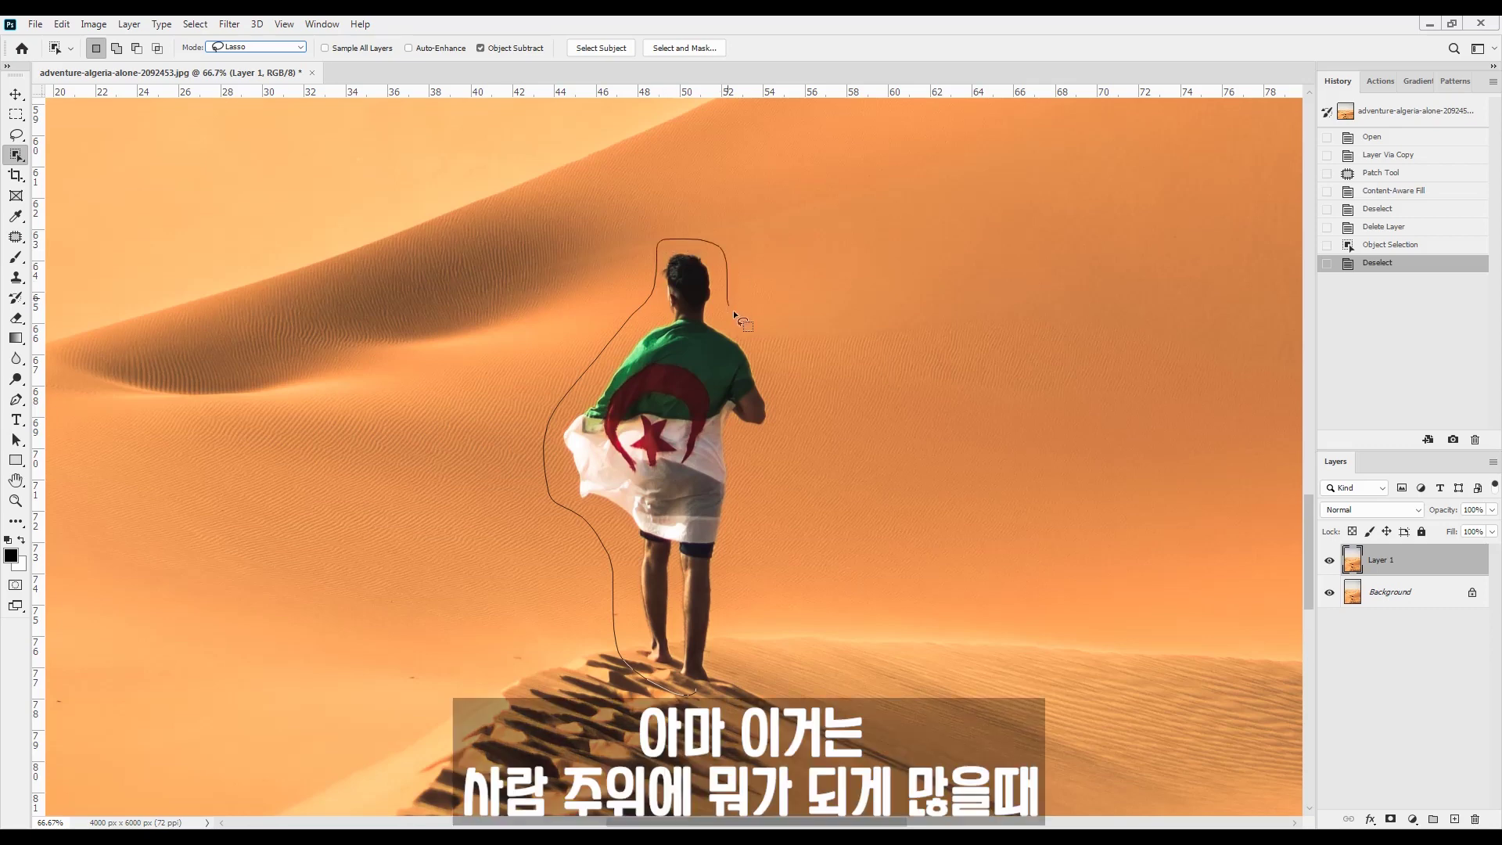
drag(740, 442, 744, 528)
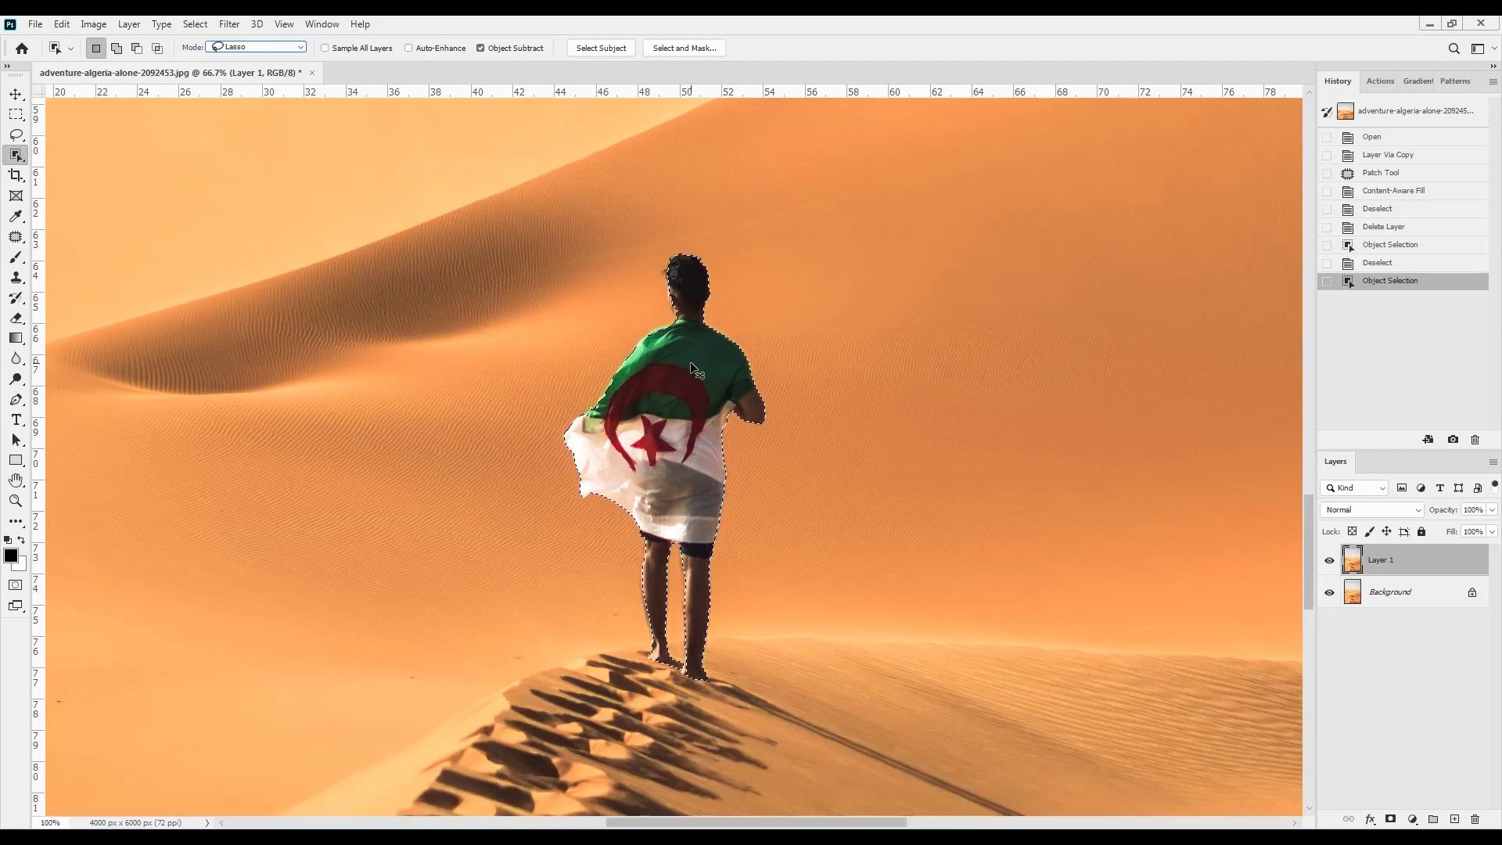
key(ctrl+plus)
key(ctrl+plus)
key(ctrl+plus)
drag(738, 386, 684, 698)
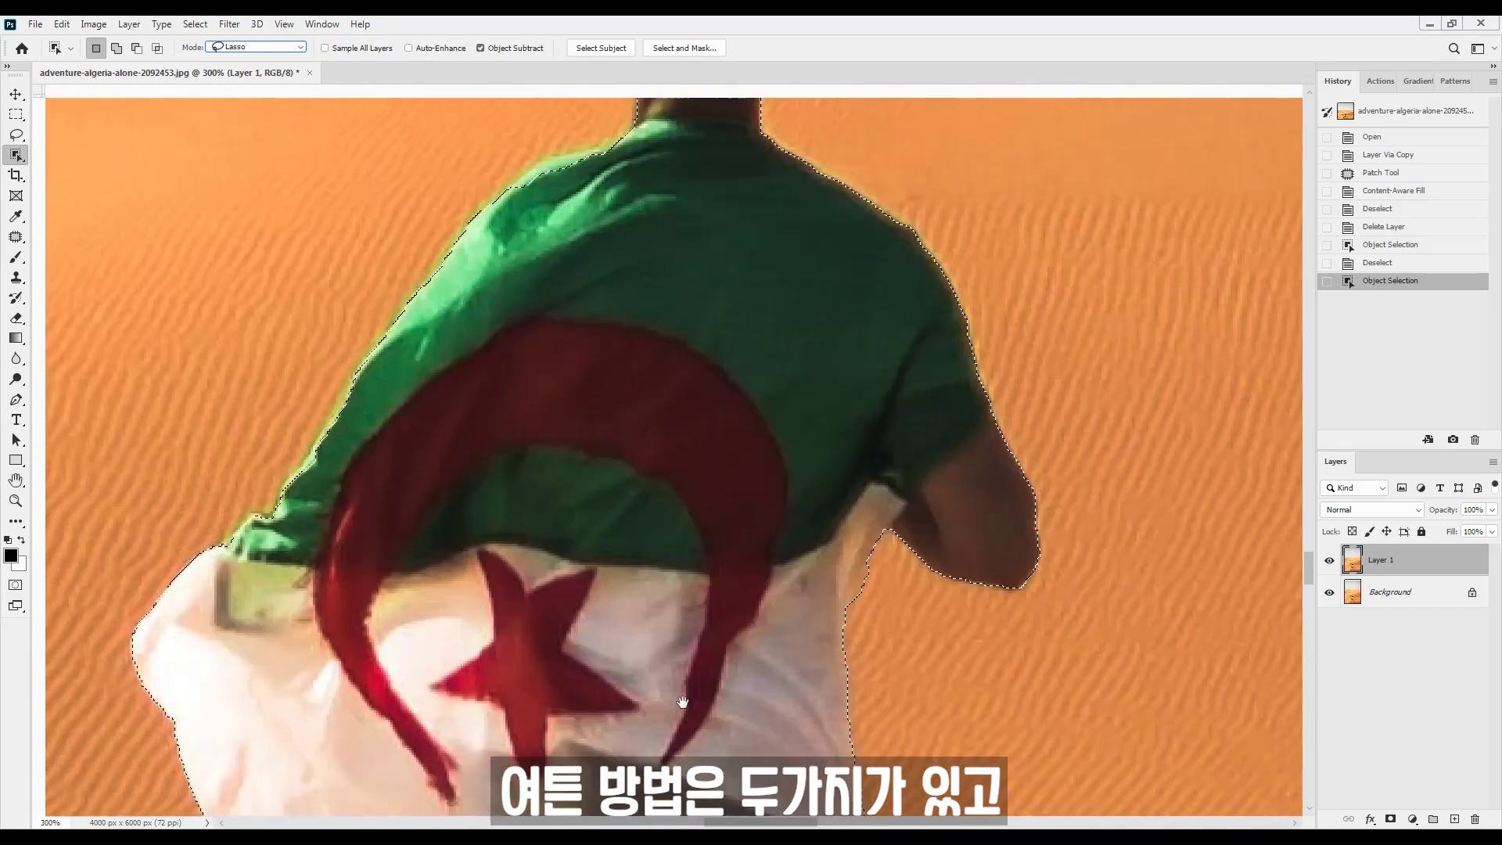
drag(715, 362, 748, 646)
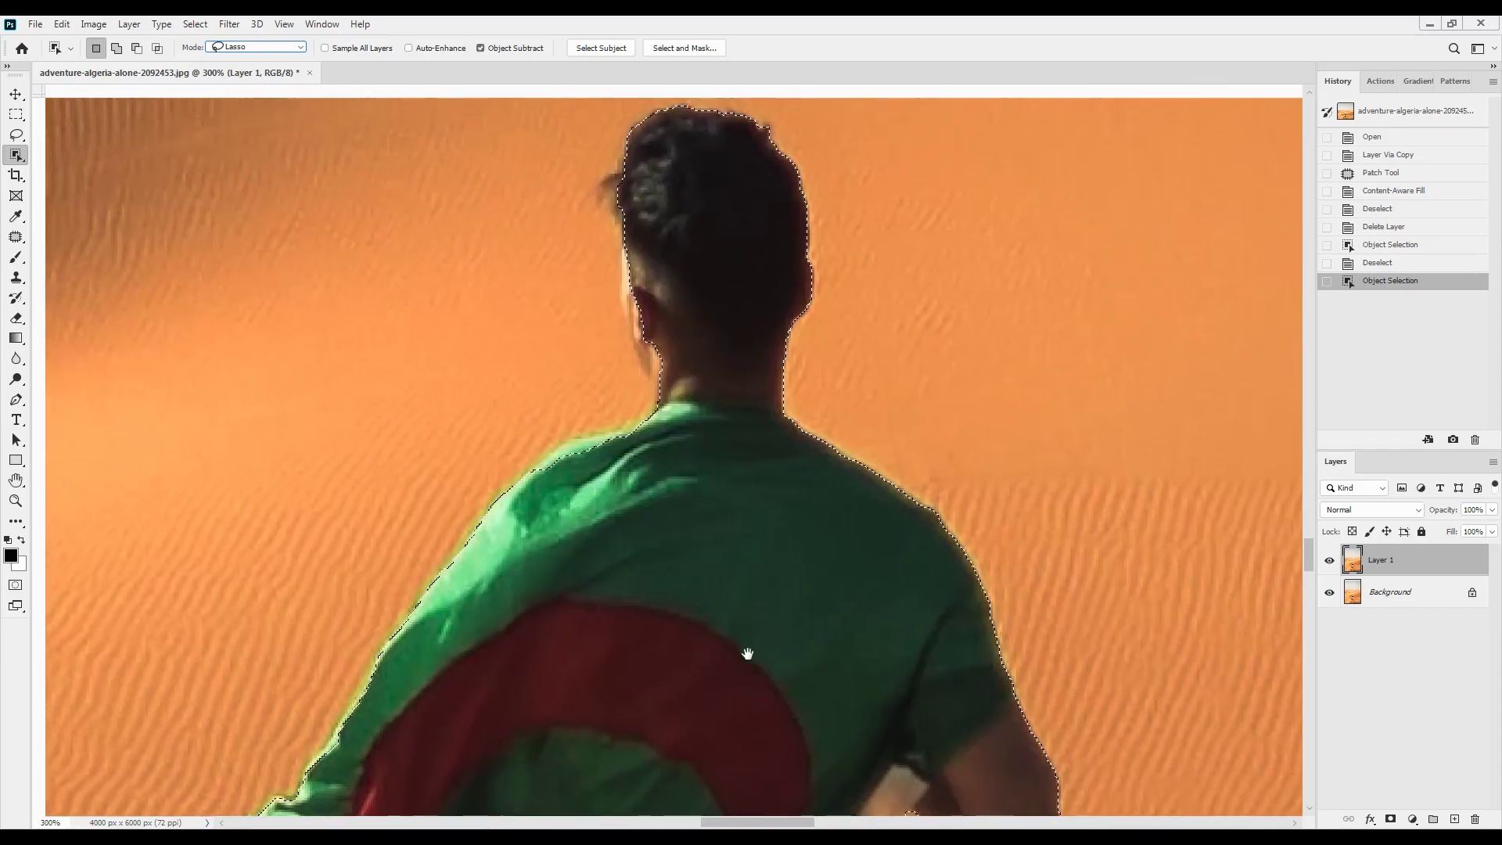
key(ctrl+0)
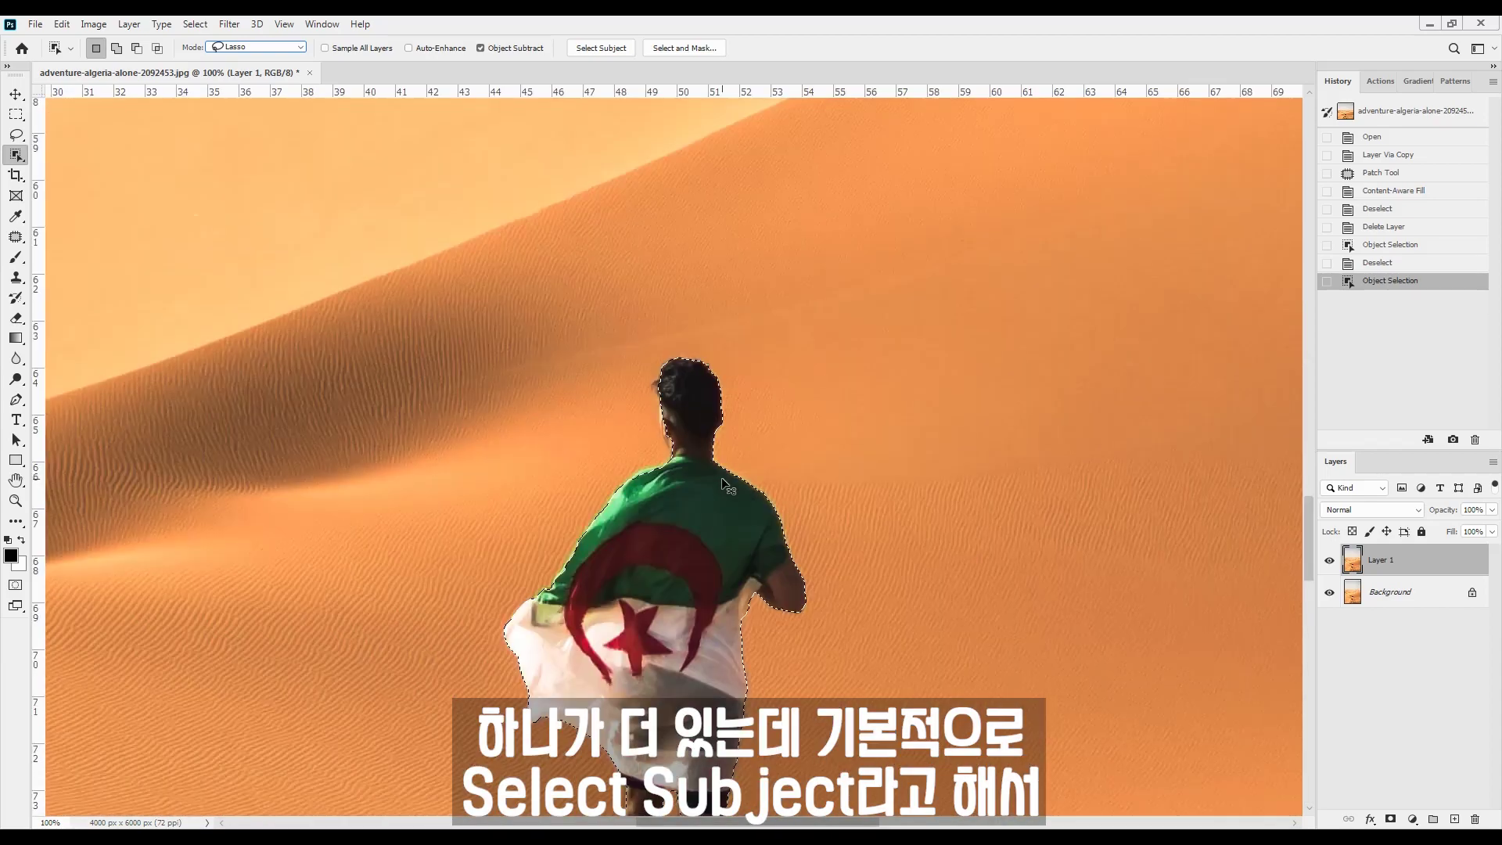
Step: Clear the selection, select the man automatically with Select Subject, and check the edges along his flag and legs
key(ctrl+d)
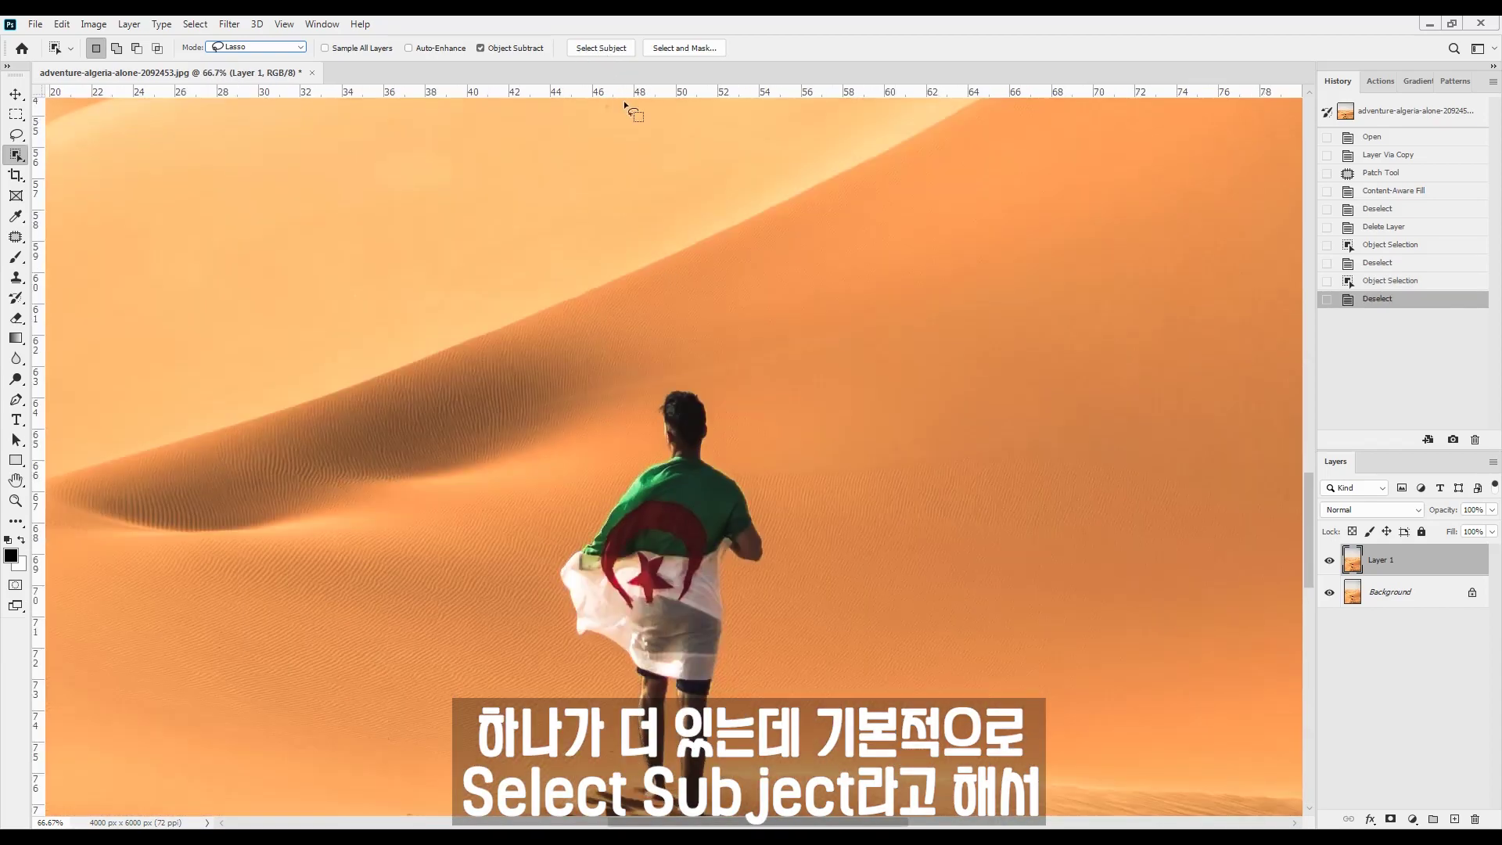
scroll(633, 313, down, 3)
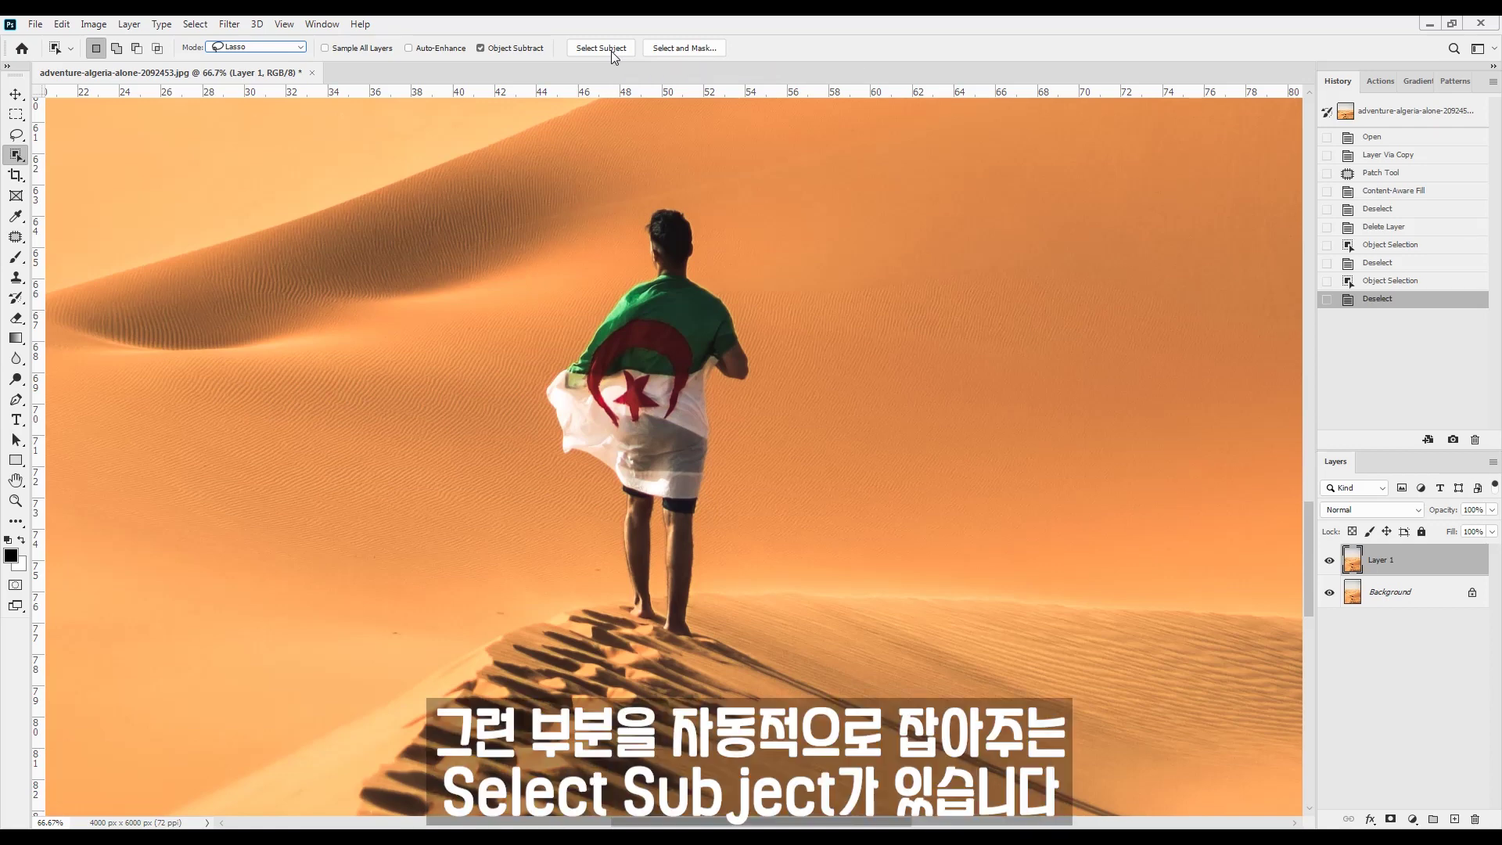
click(610, 48)
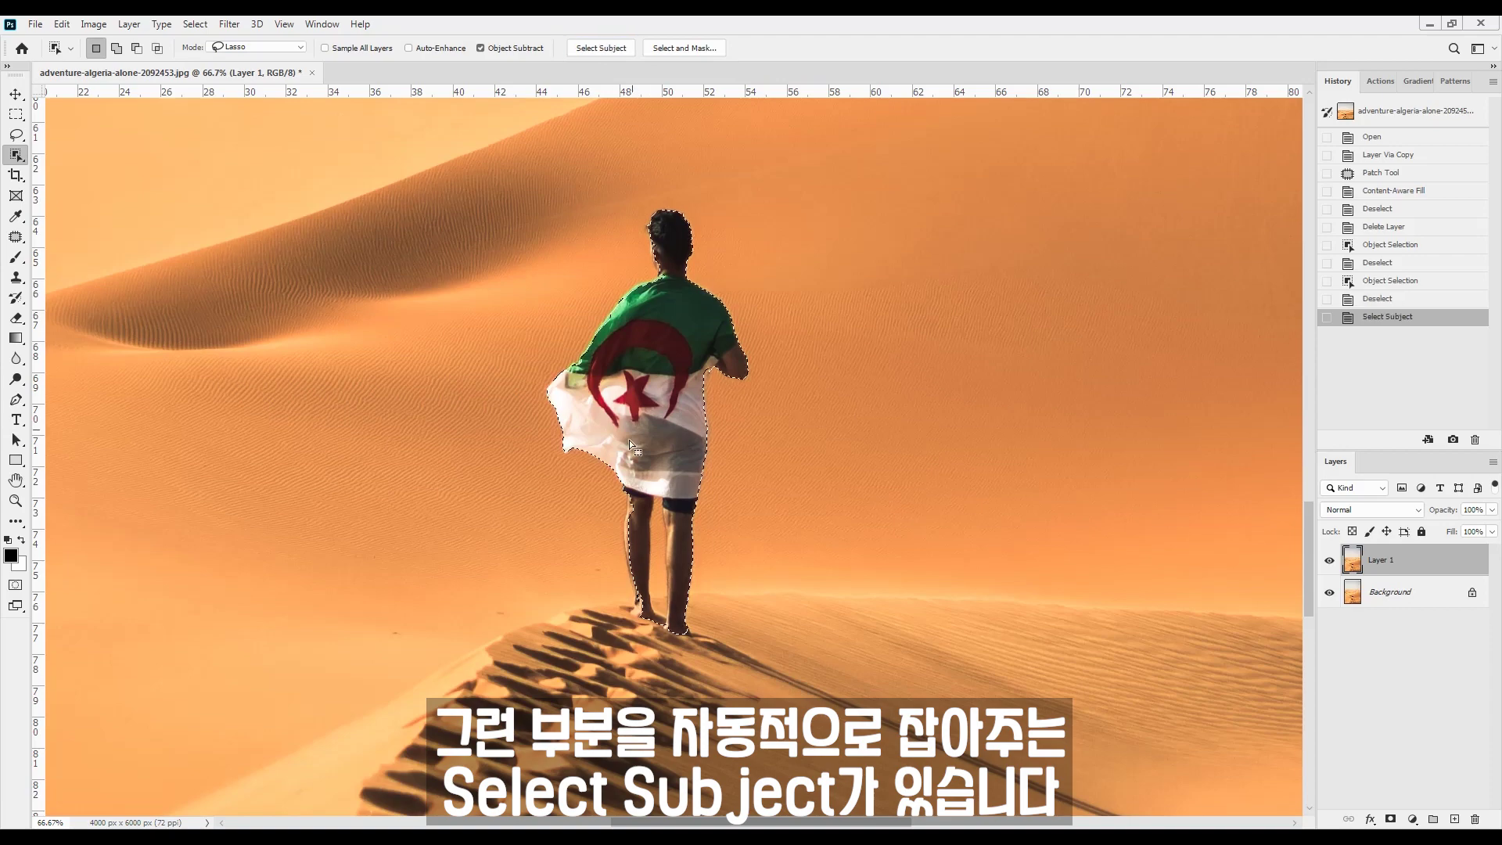
key(ctrl+plus)
key(ctrl+plus)
key(ctrl+plus)
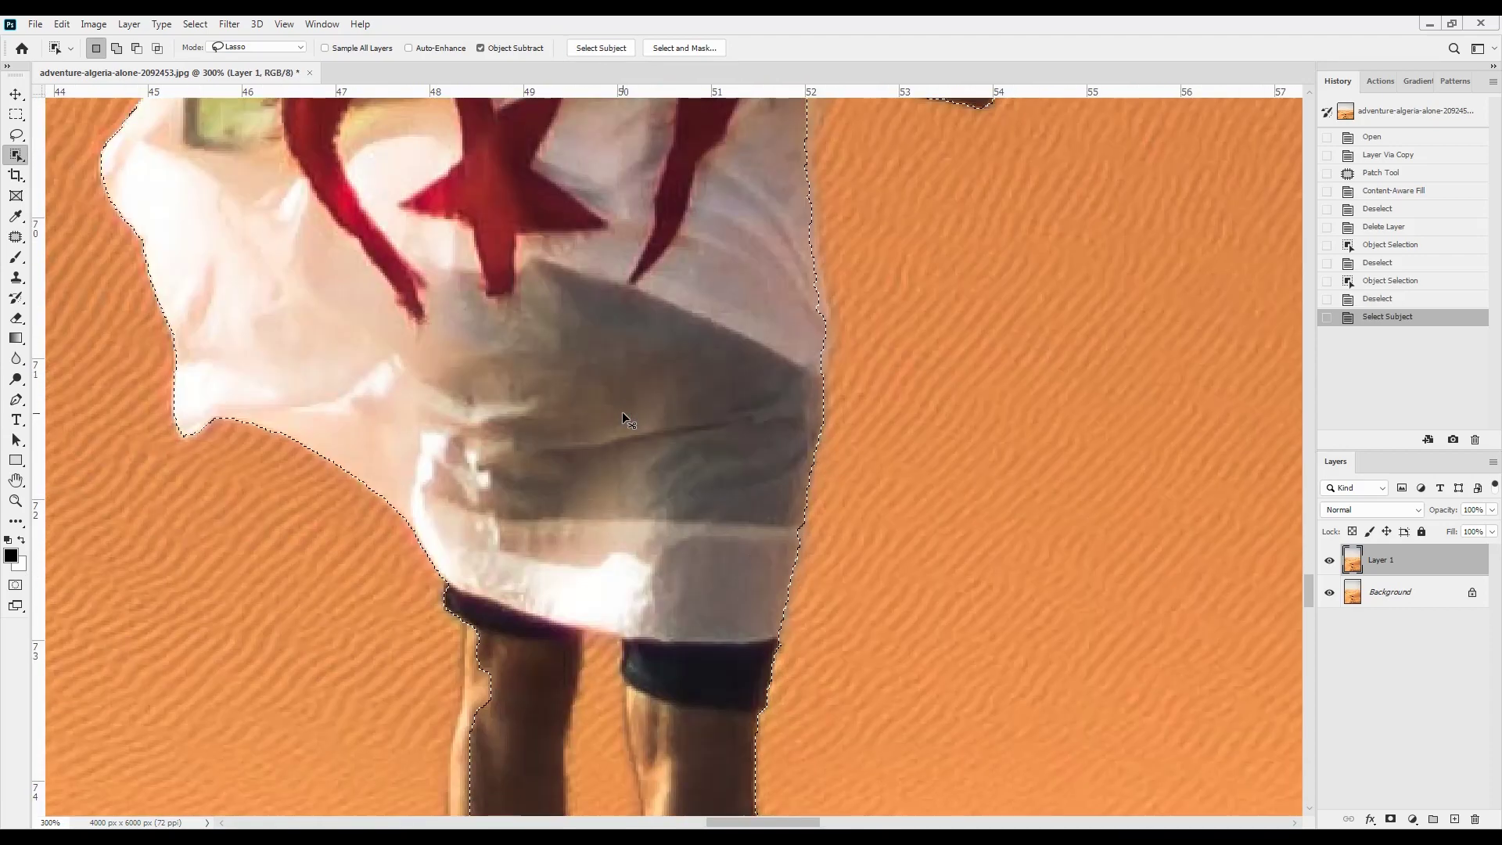
drag(718, 613, 757, 357)
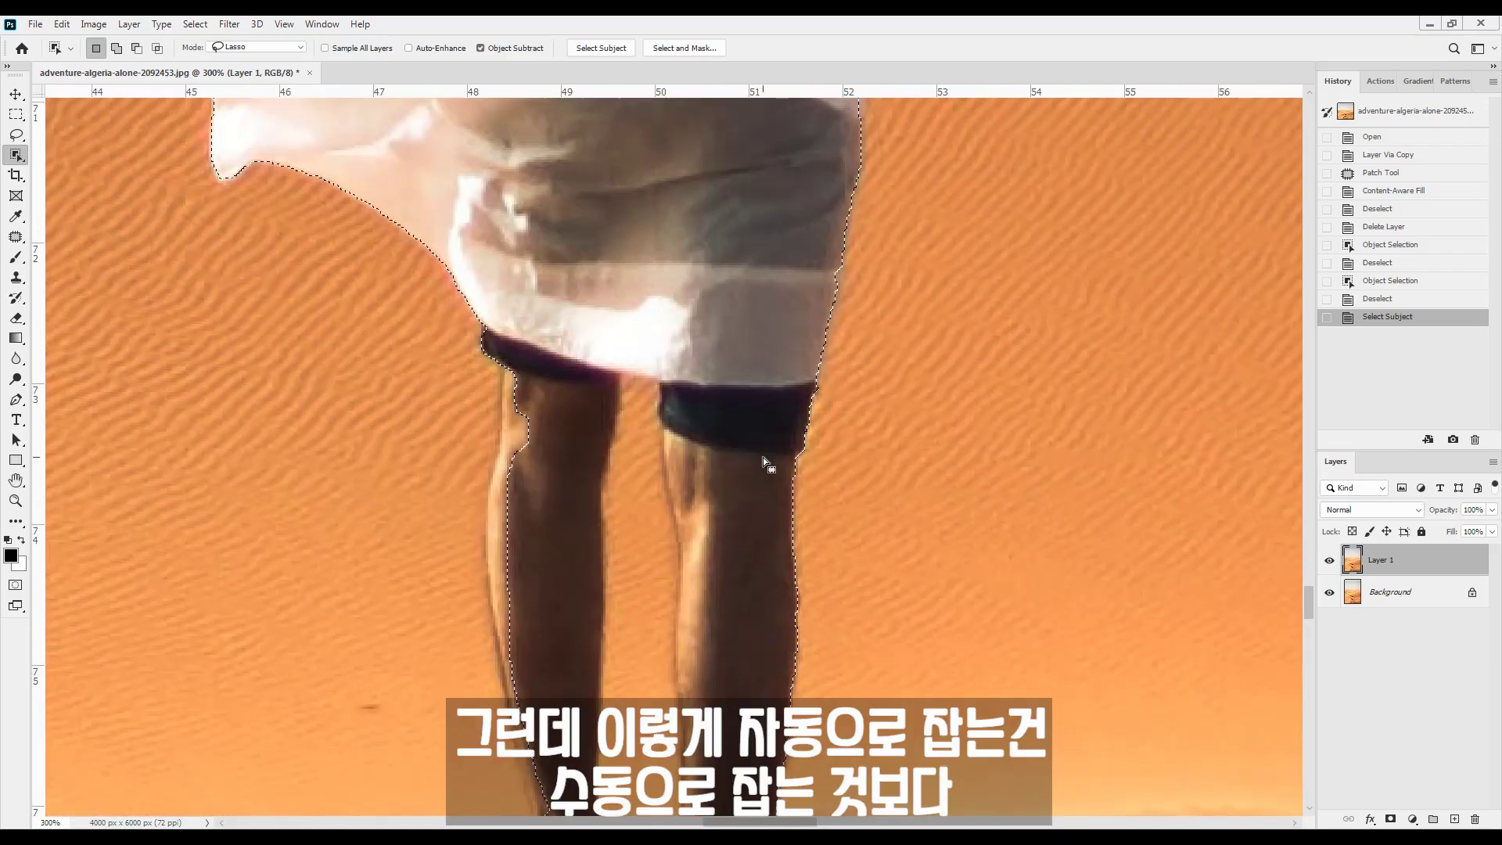
drag(744, 540, 855, 354)
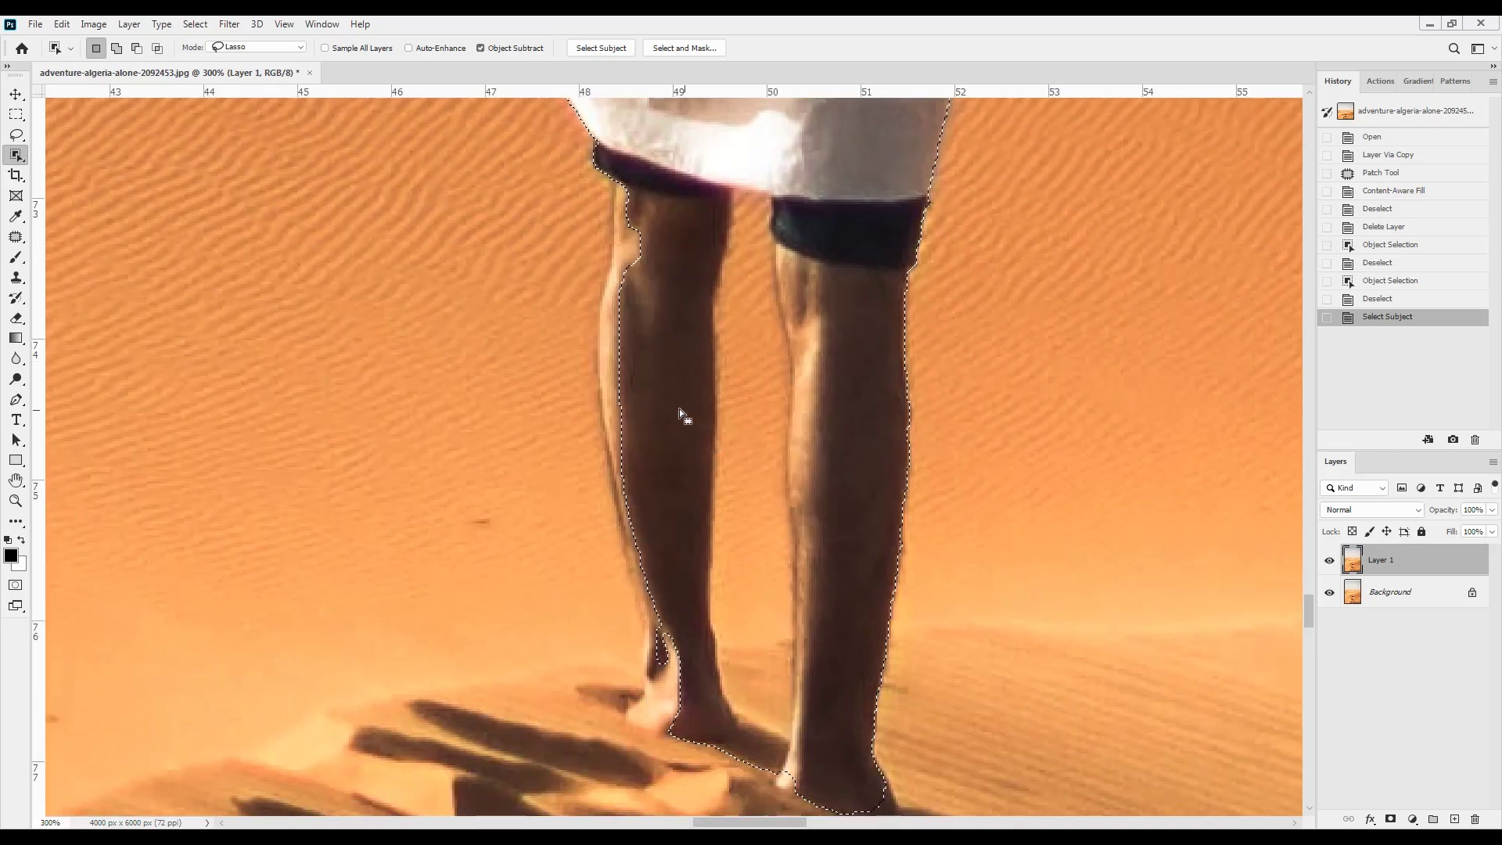
drag(637, 234, 668, 608)
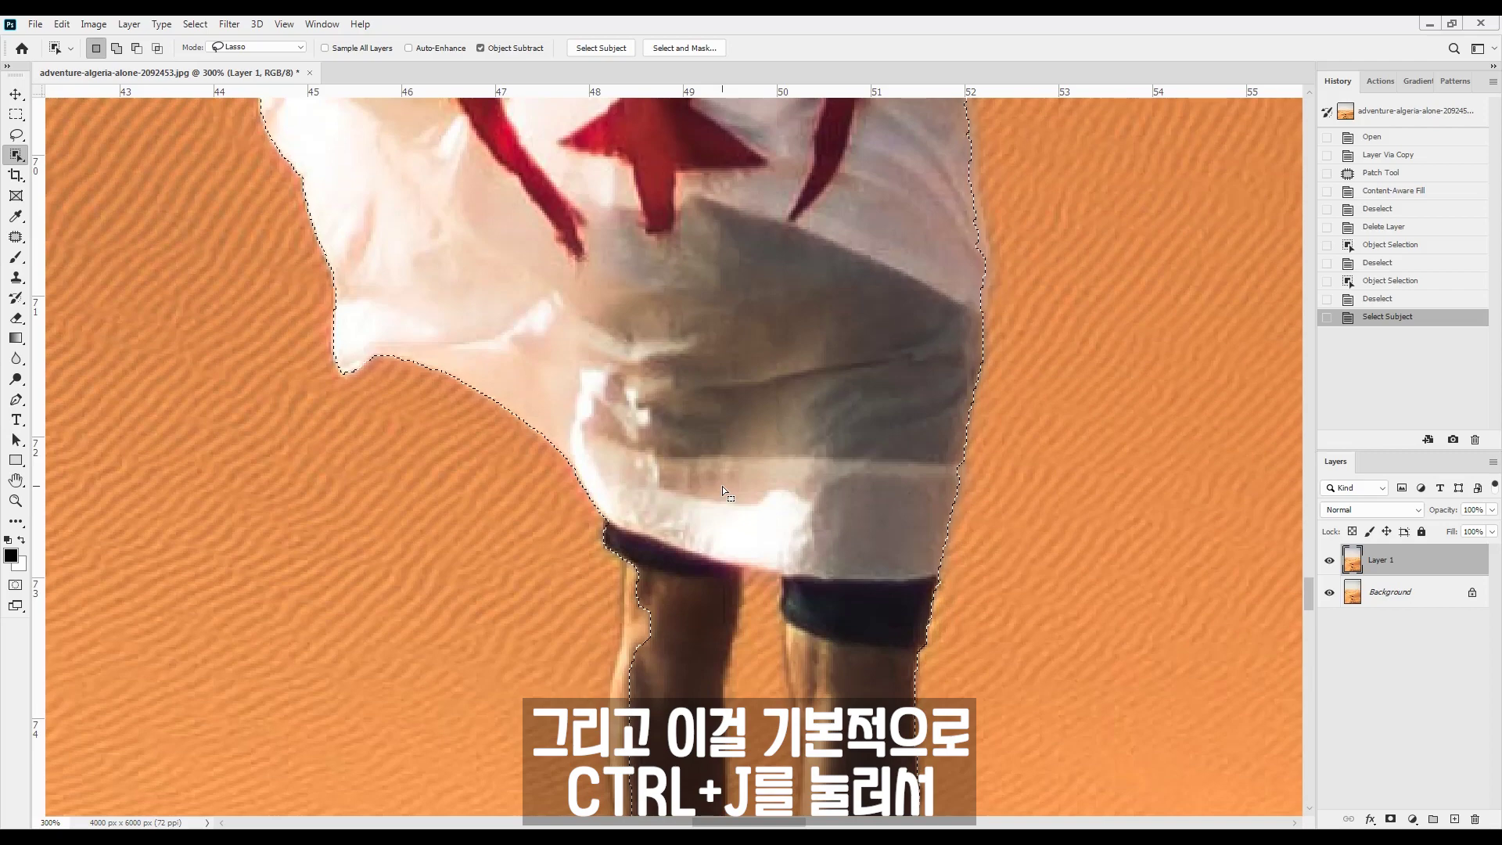
Step: Copy the selected man to a new layer, hide the two photo layers, and inspect the cutout edges from legs to head
key(ctrl+j)
drag(1330, 593, 1330, 659)
drag(647, 660, 694, 382)
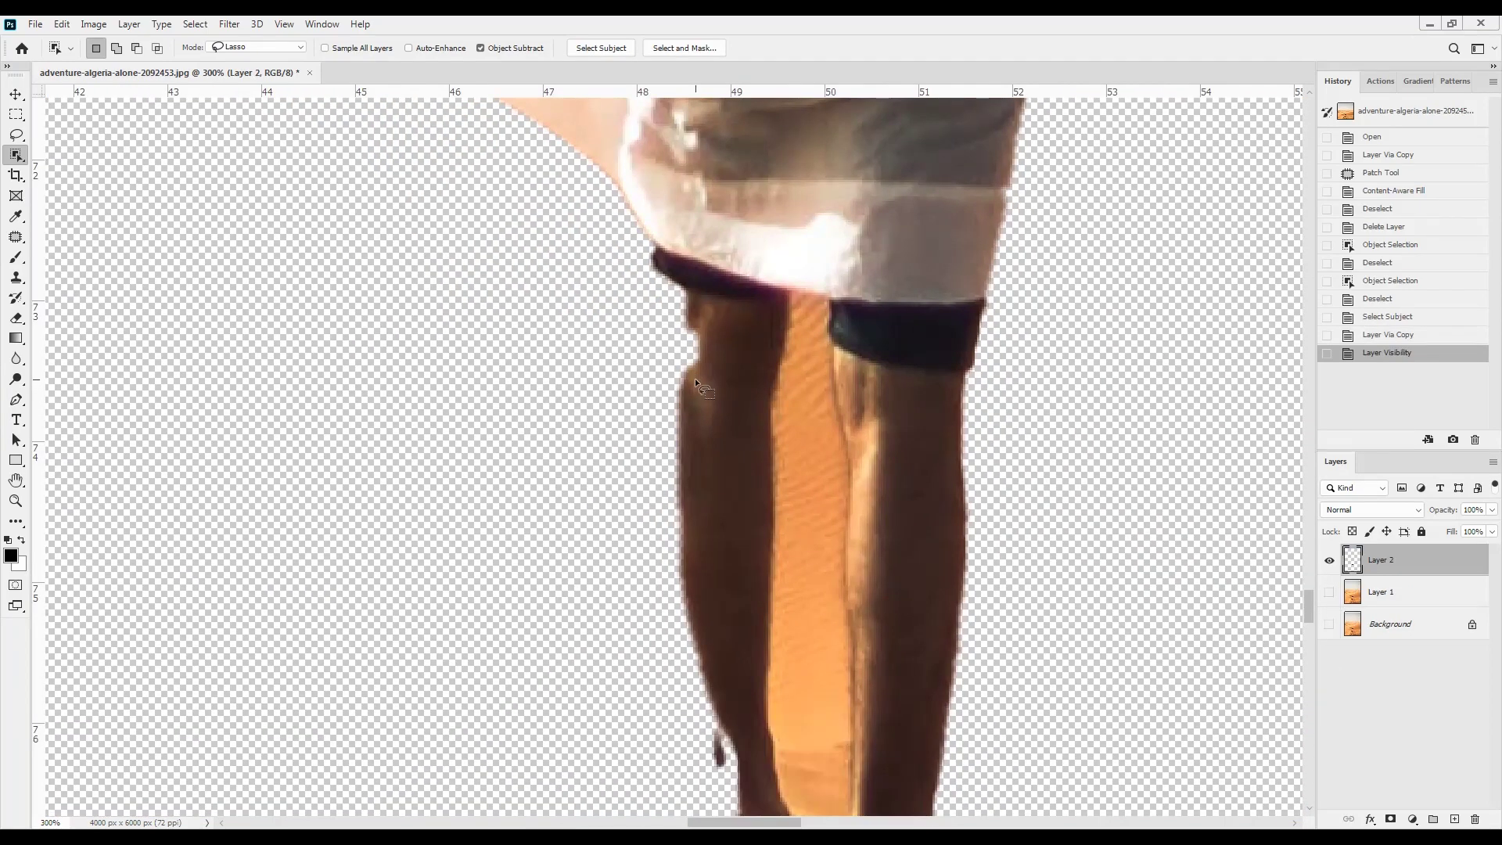
scroll(779, 603, down, 3)
drag(709, 316, 740, 571)
drag(641, 207, 726, 533)
drag(828, 205, 704, 725)
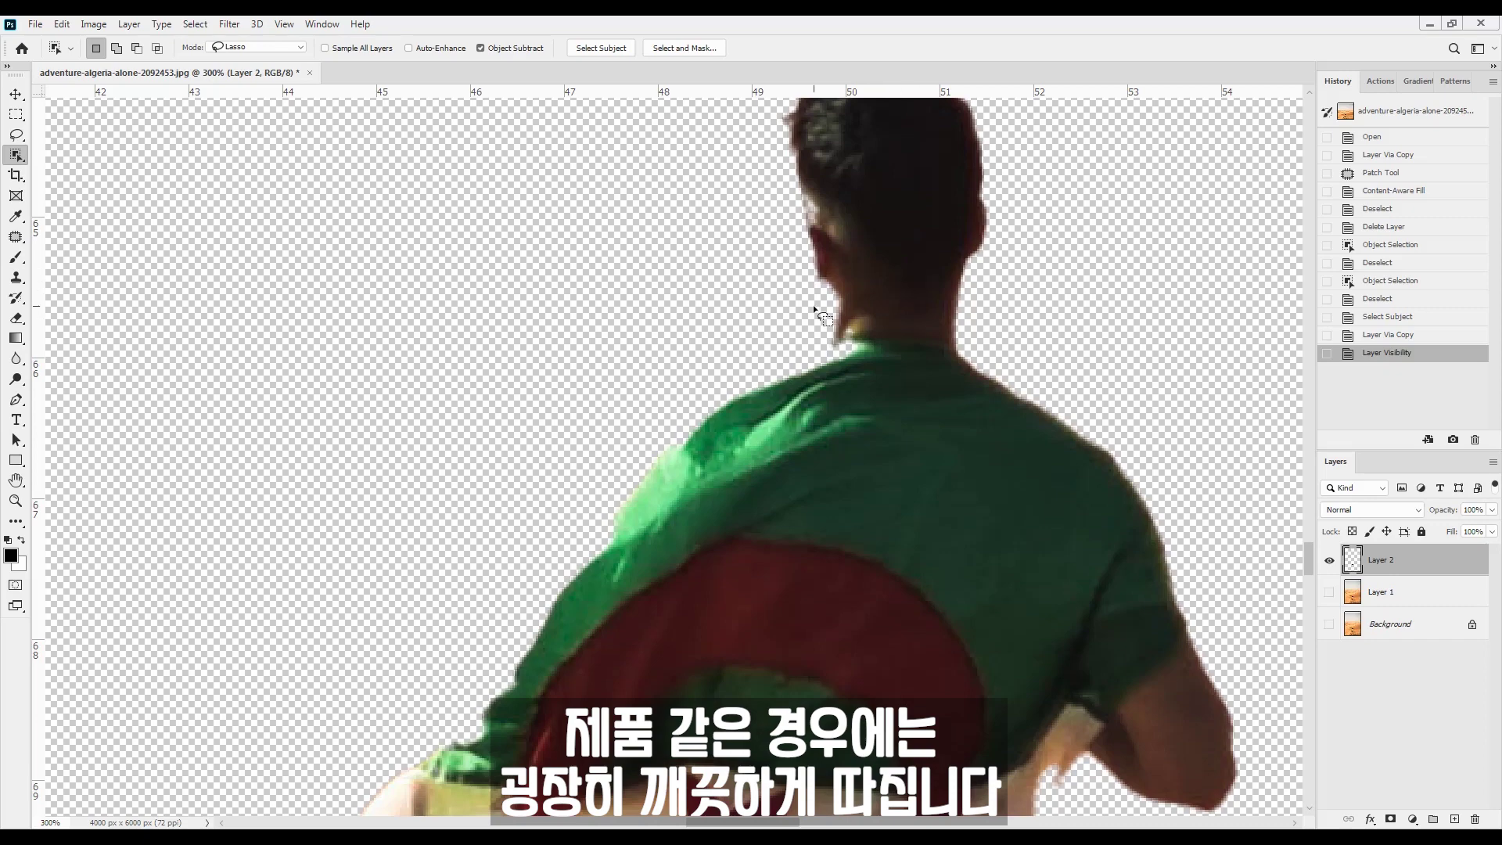
key(ctrl+1)
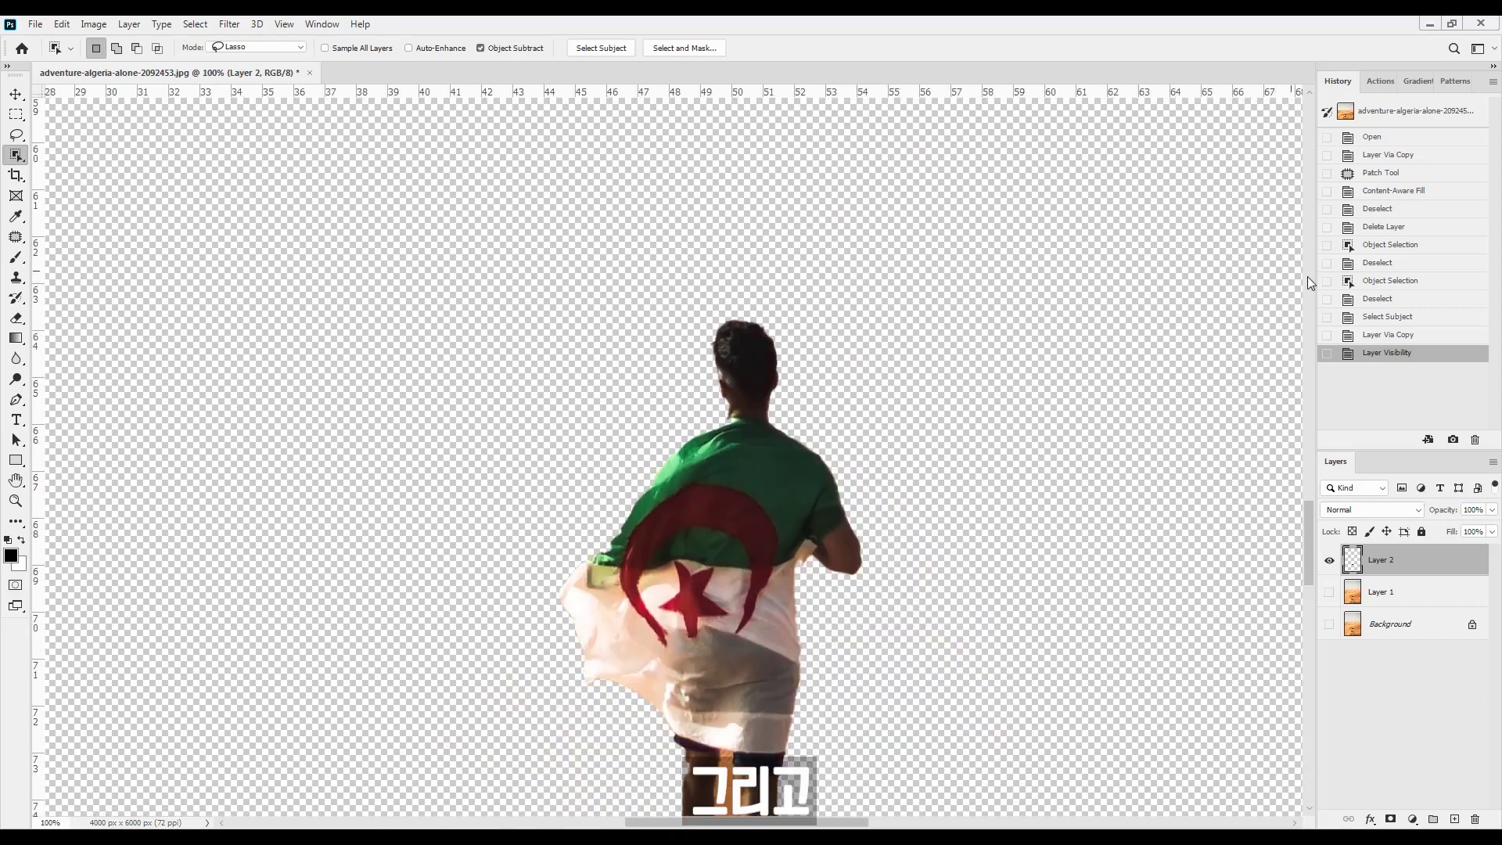
Step: Revert the history to the first Layer Via Copy state and lasso the man with Object Selection using Auto-Enhance
click(1391, 152)
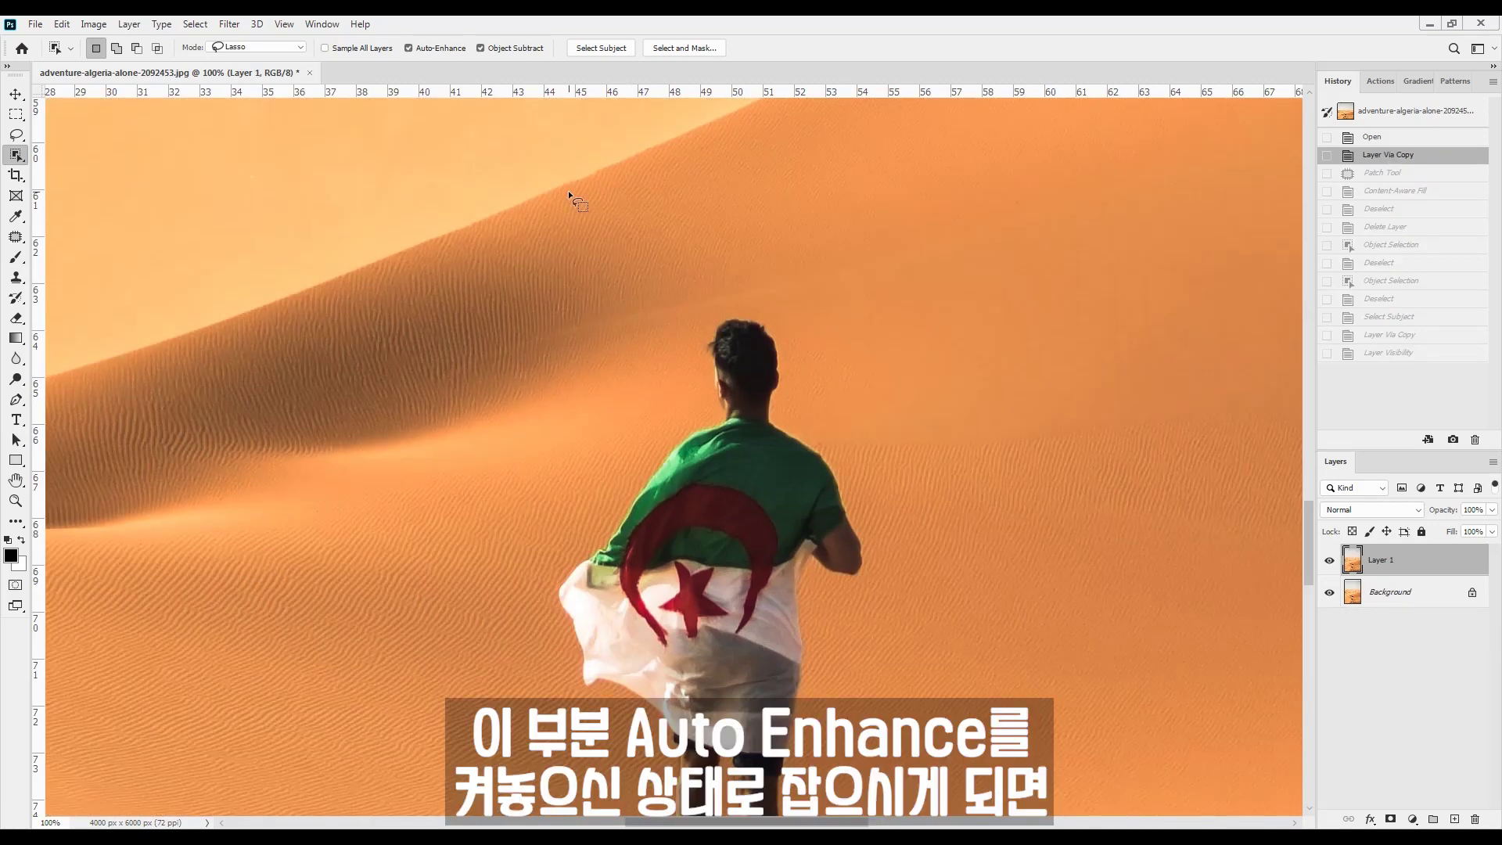
drag(764, 426, 801, 207)
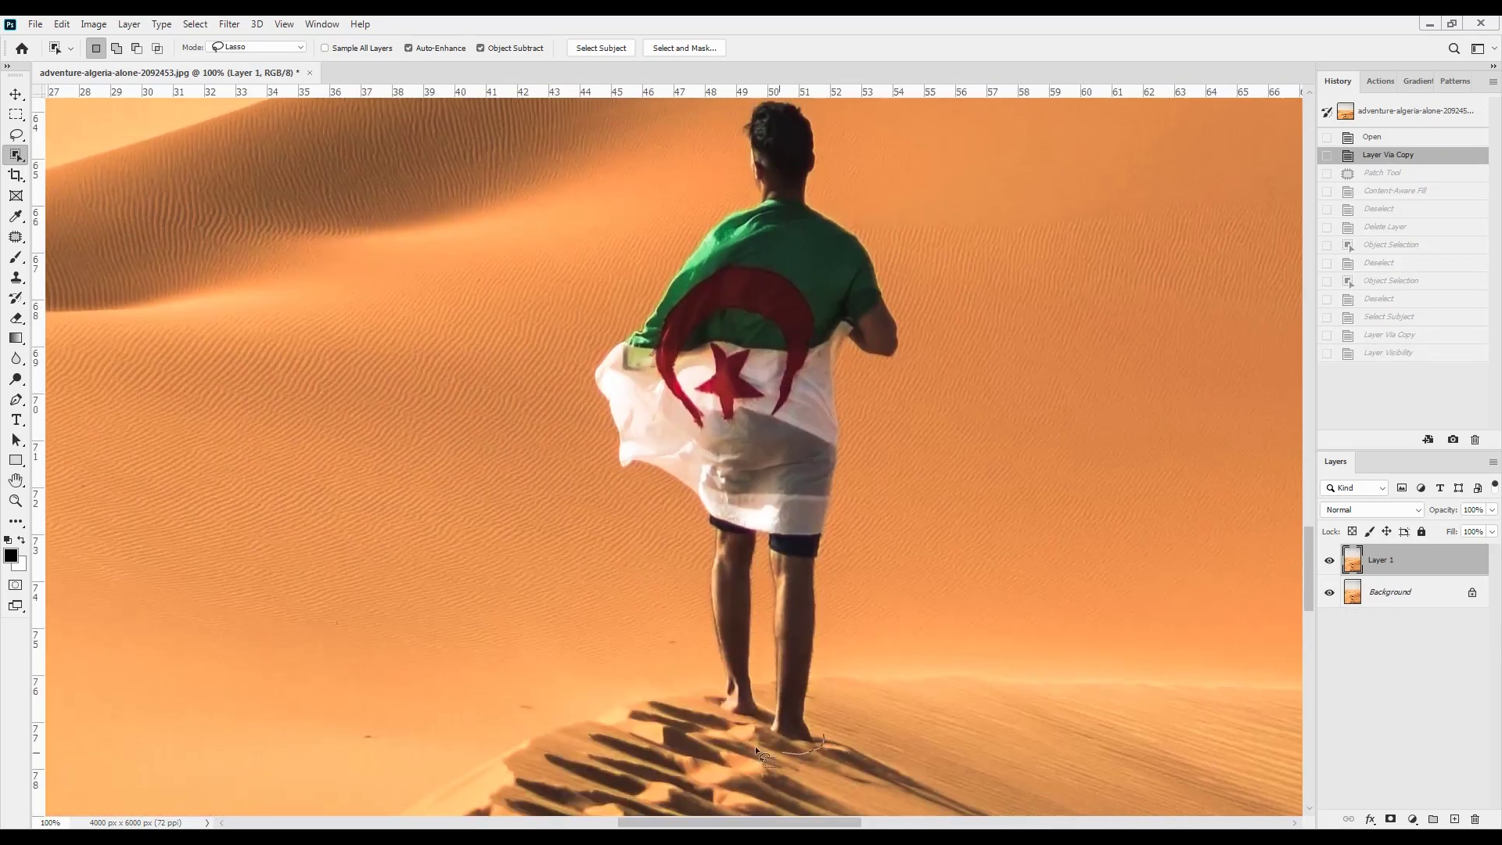
mouse_move(754, 745)
mouse_down()
mouse_move(709, 712)
mouse_move(687, 617)
mouse_up()
drag(631, 271, 719, 115)
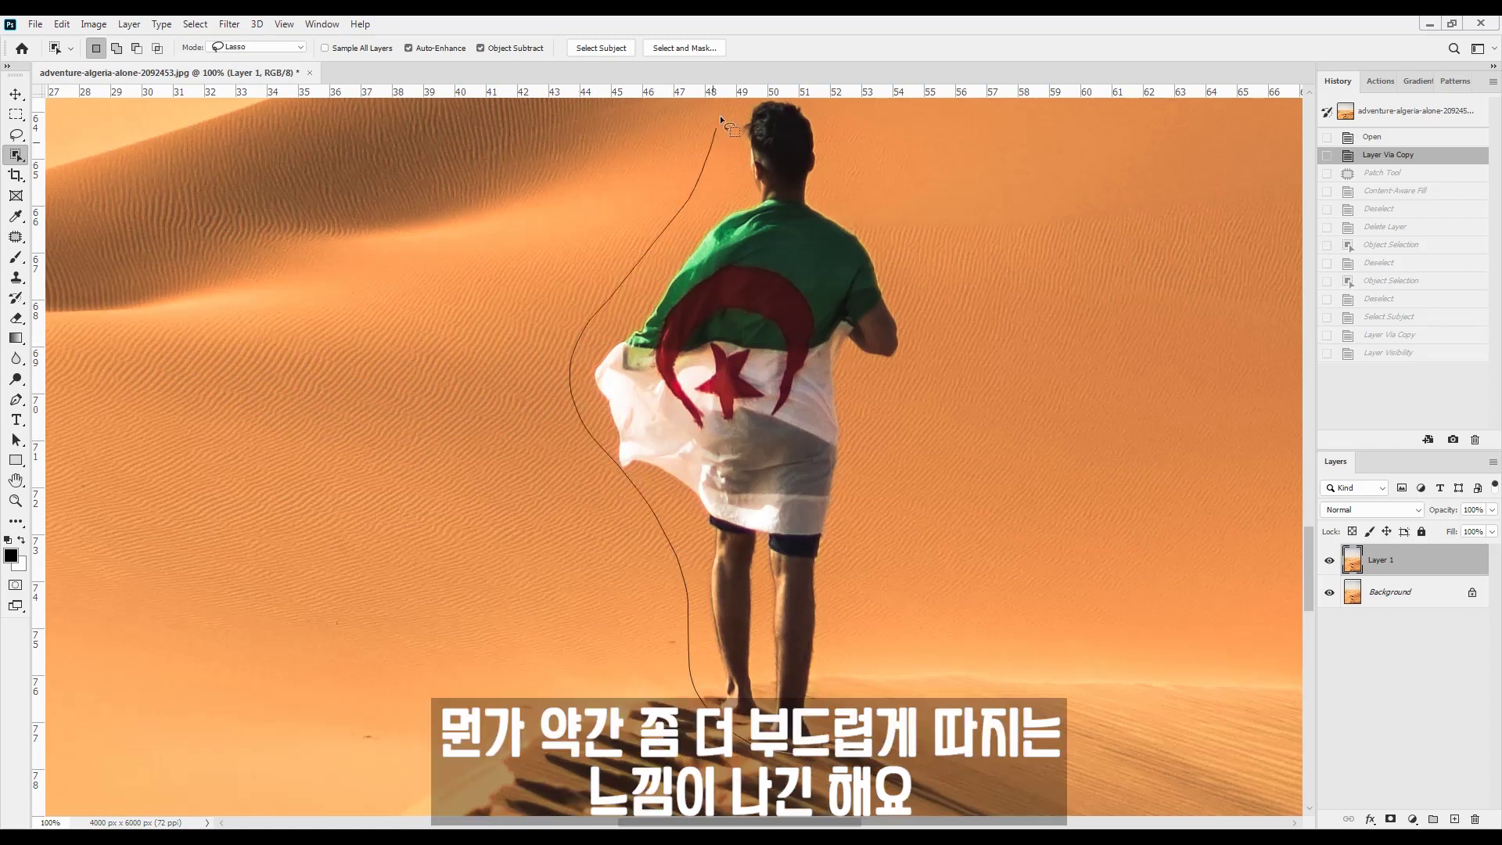
mouse_move(895, 258)
mouse_down()
mouse_move(923, 347)
mouse_move(880, 468)
mouse_up()
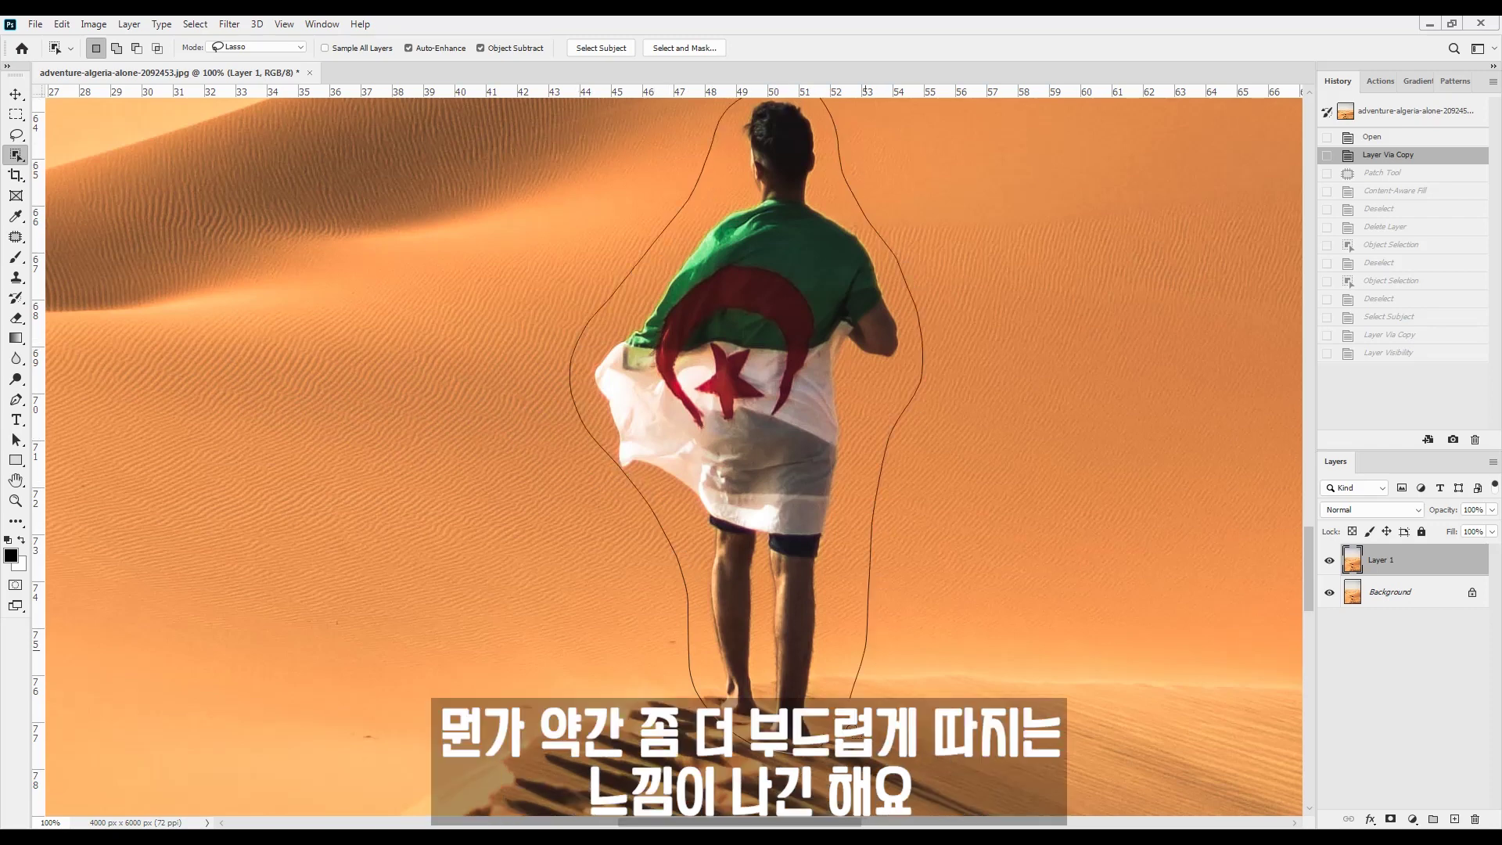
drag(851, 694, 821, 739)
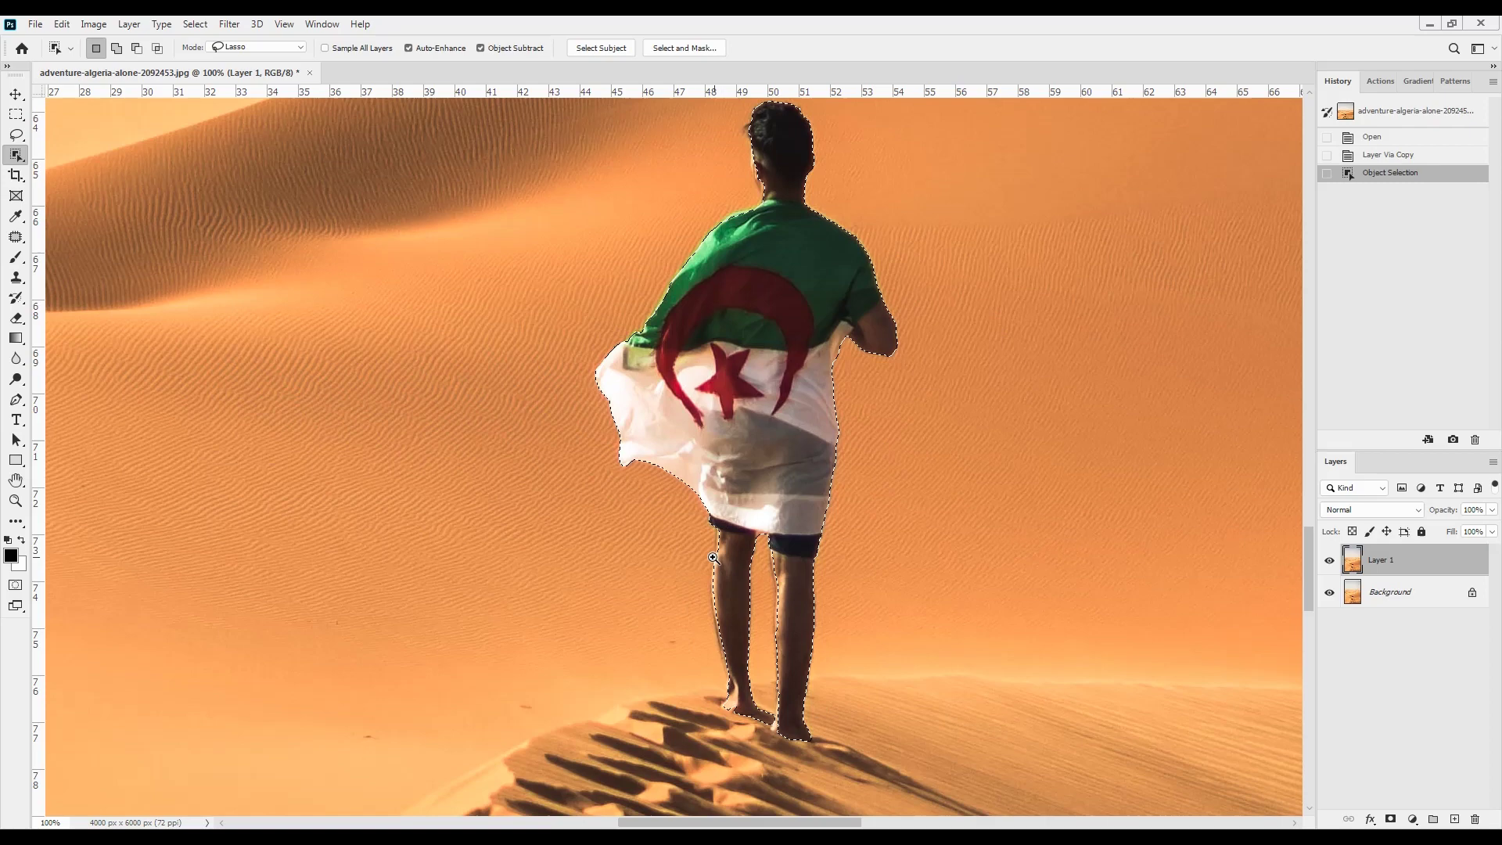
Step: Copy the Auto-Enhance selection of the man to a new layer, hide the photo layers, and inspect the leg edges
drag(714, 557, 771, 552)
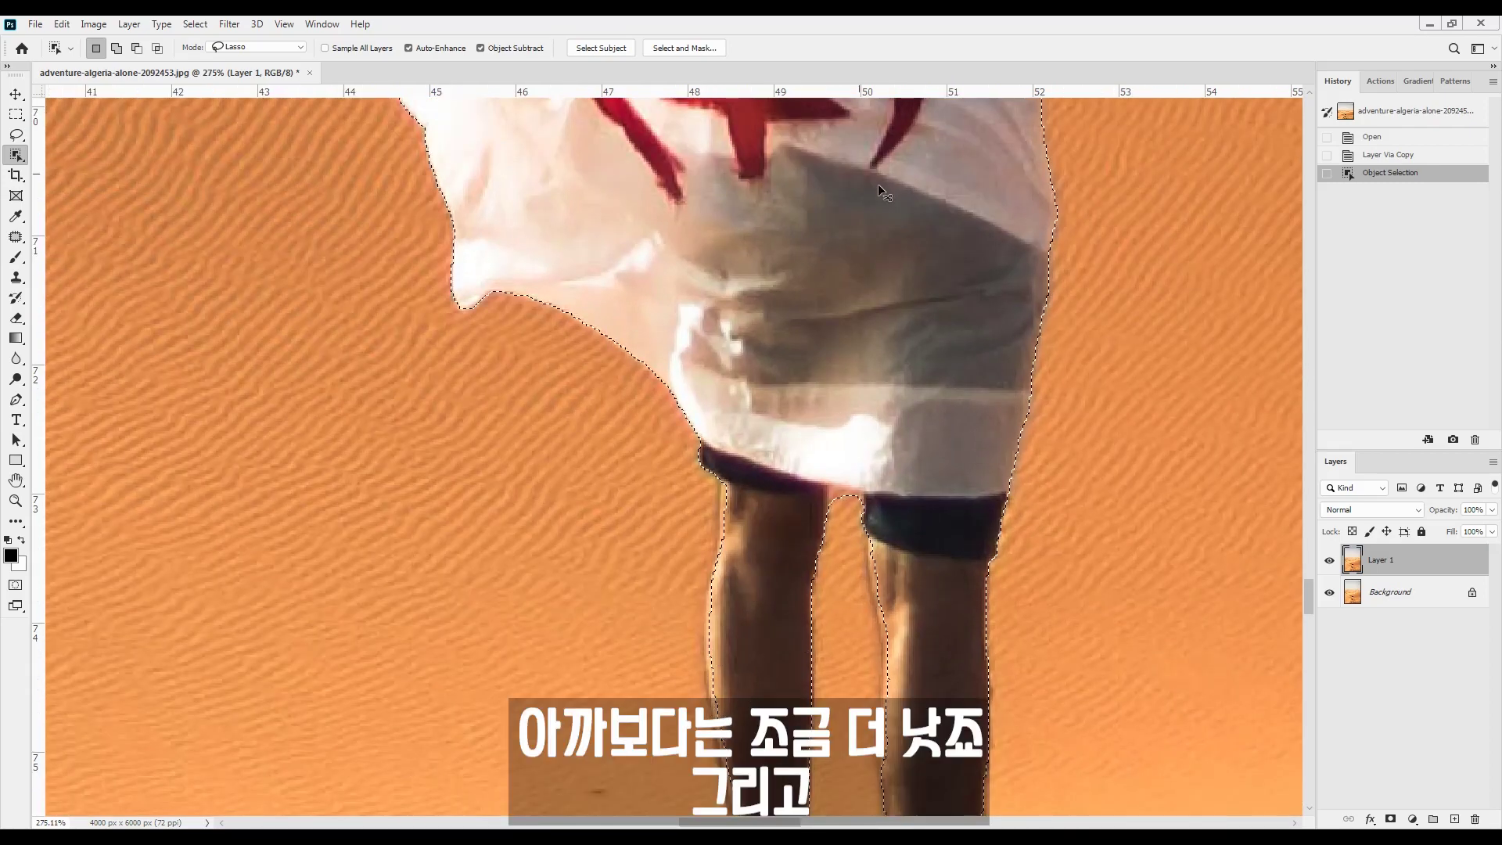
key(ctrl+j)
click(1330, 593)
drag(1332, 604, 1329, 624)
drag(805, 643, 850, 442)
drag(759, 420, 797, 412)
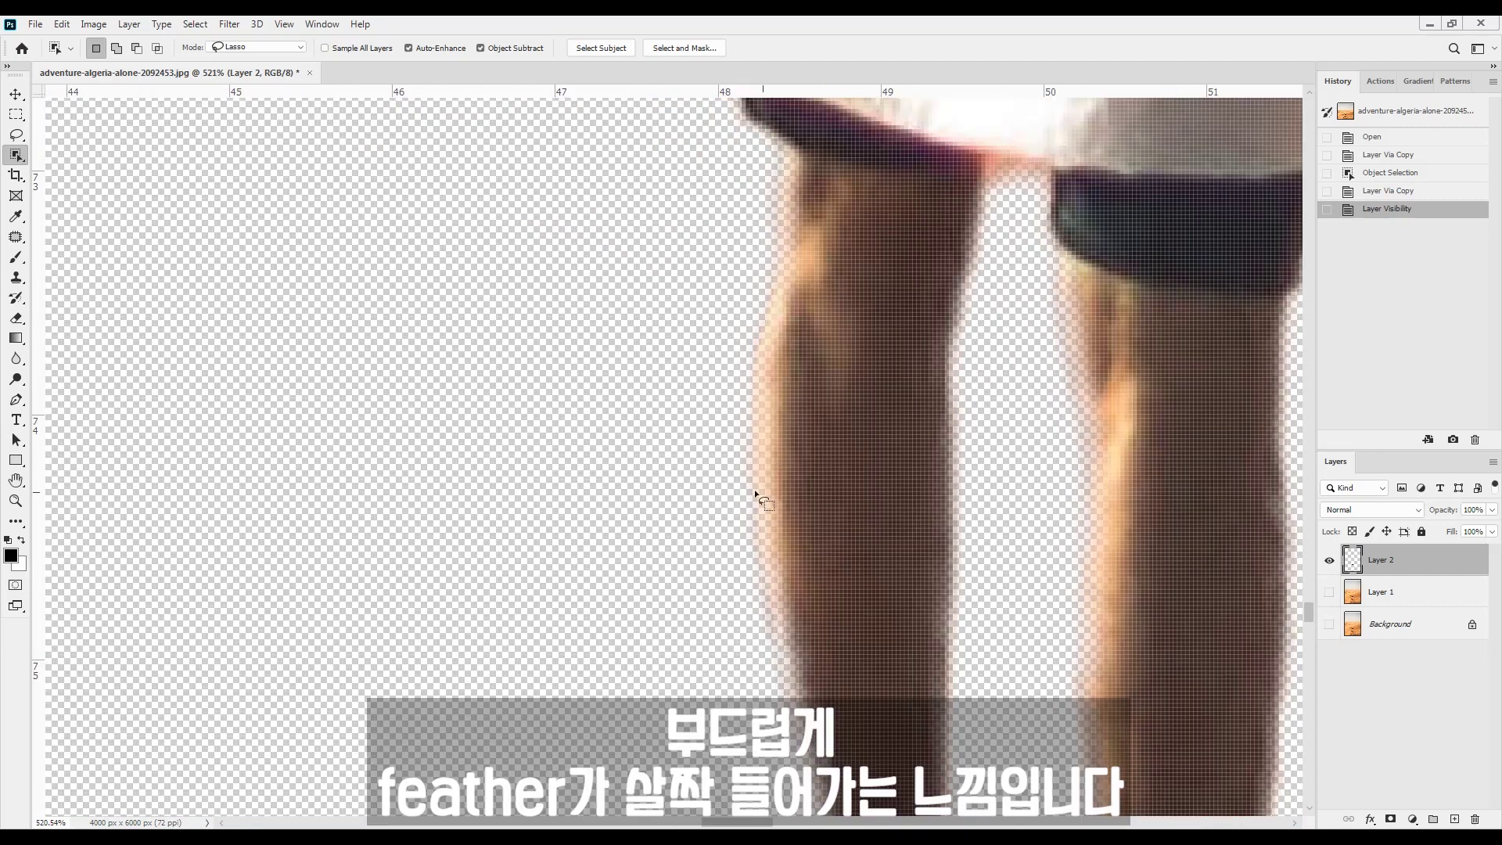
drag(965, 510, 825, 540)
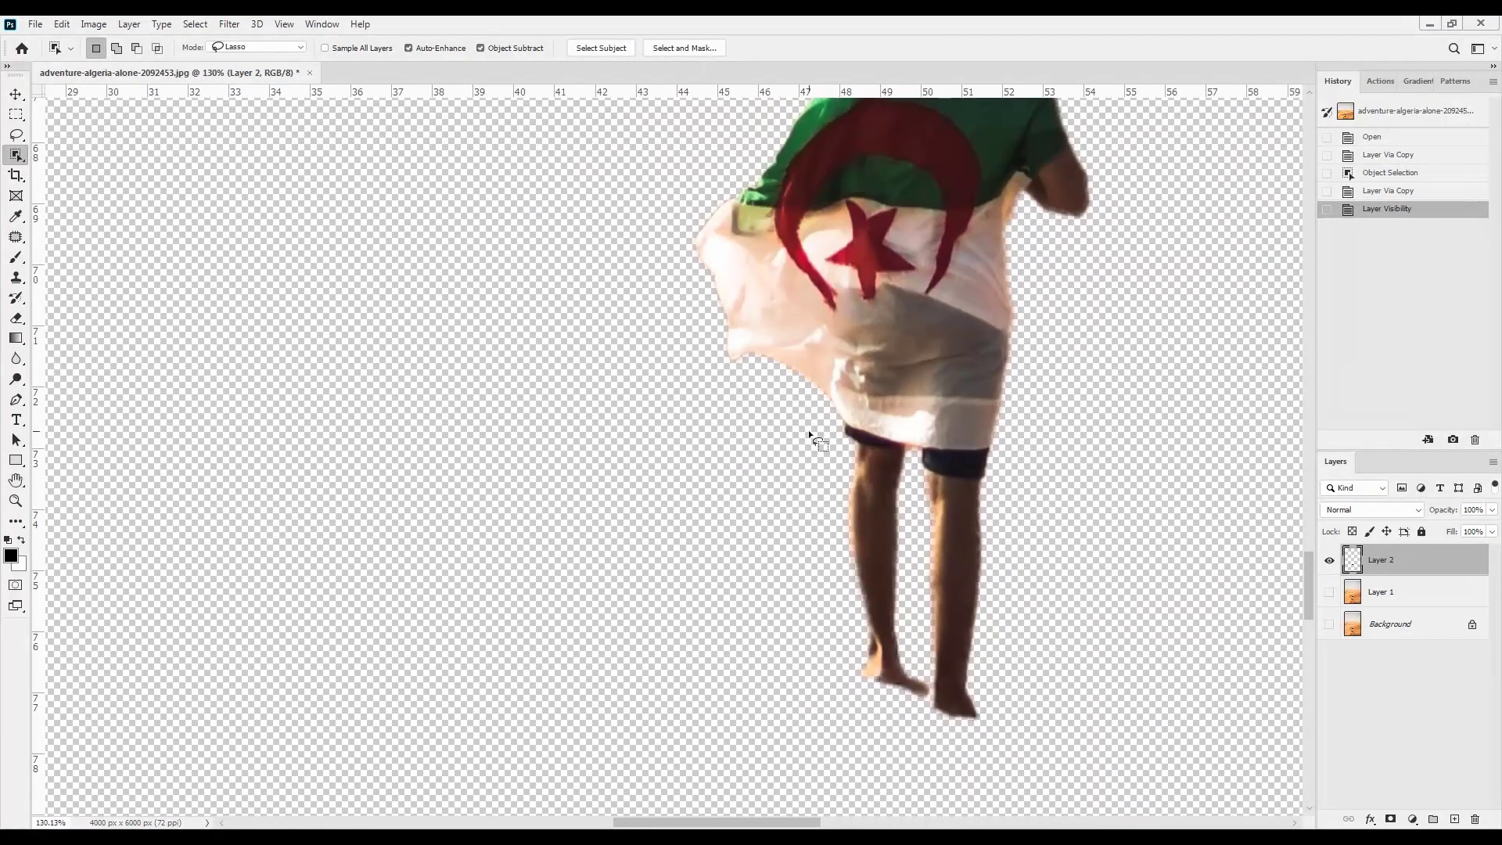
key(ctrl+minus)
key(ctrl+minus)
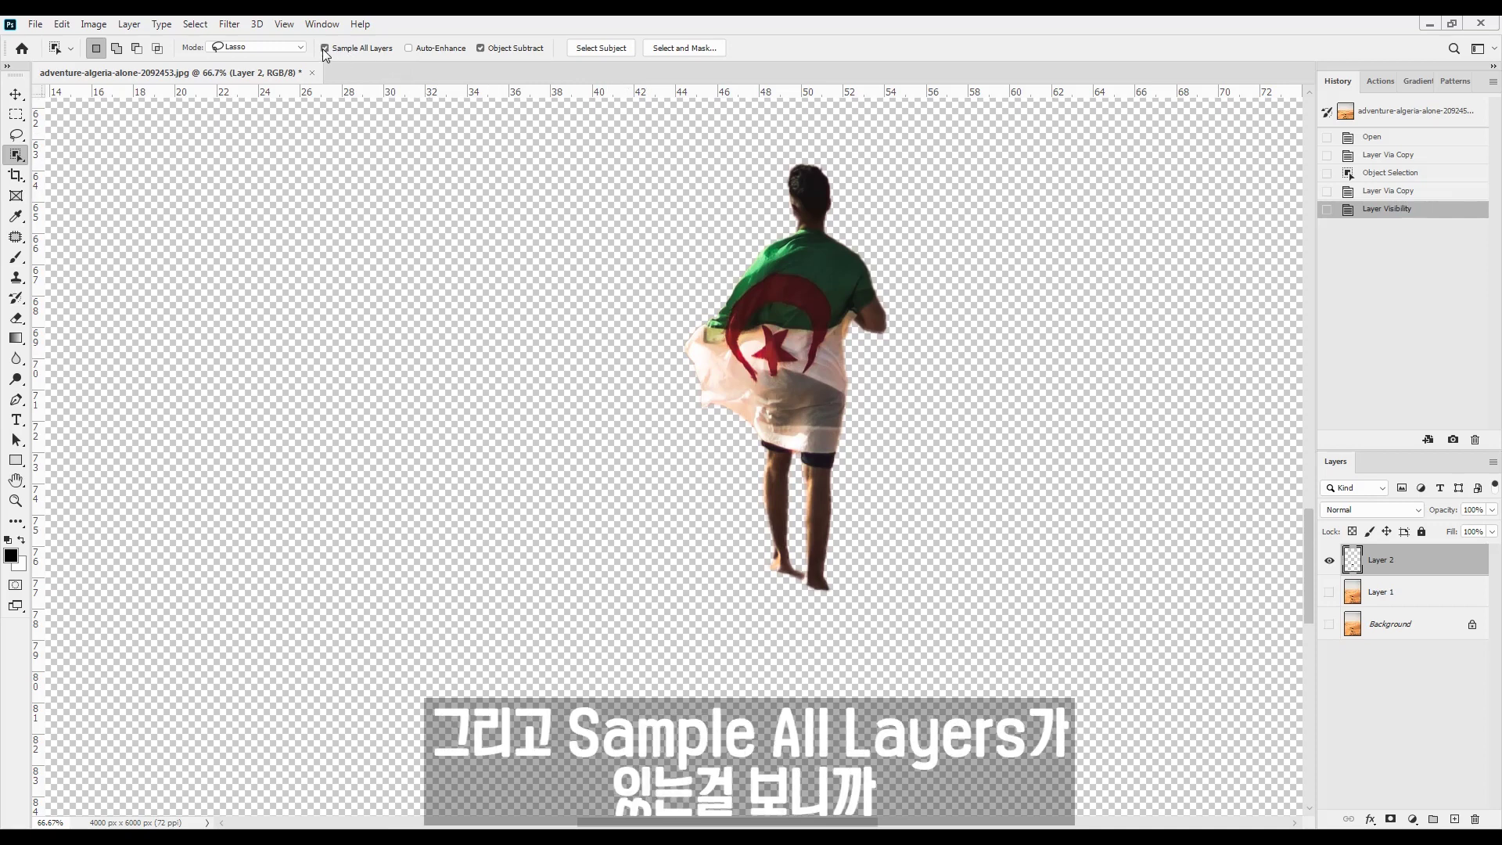
Step: Show both hidden photo layers and replace the man's cutout layer with a new empty layer
drag(1329, 592, 1329, 625)
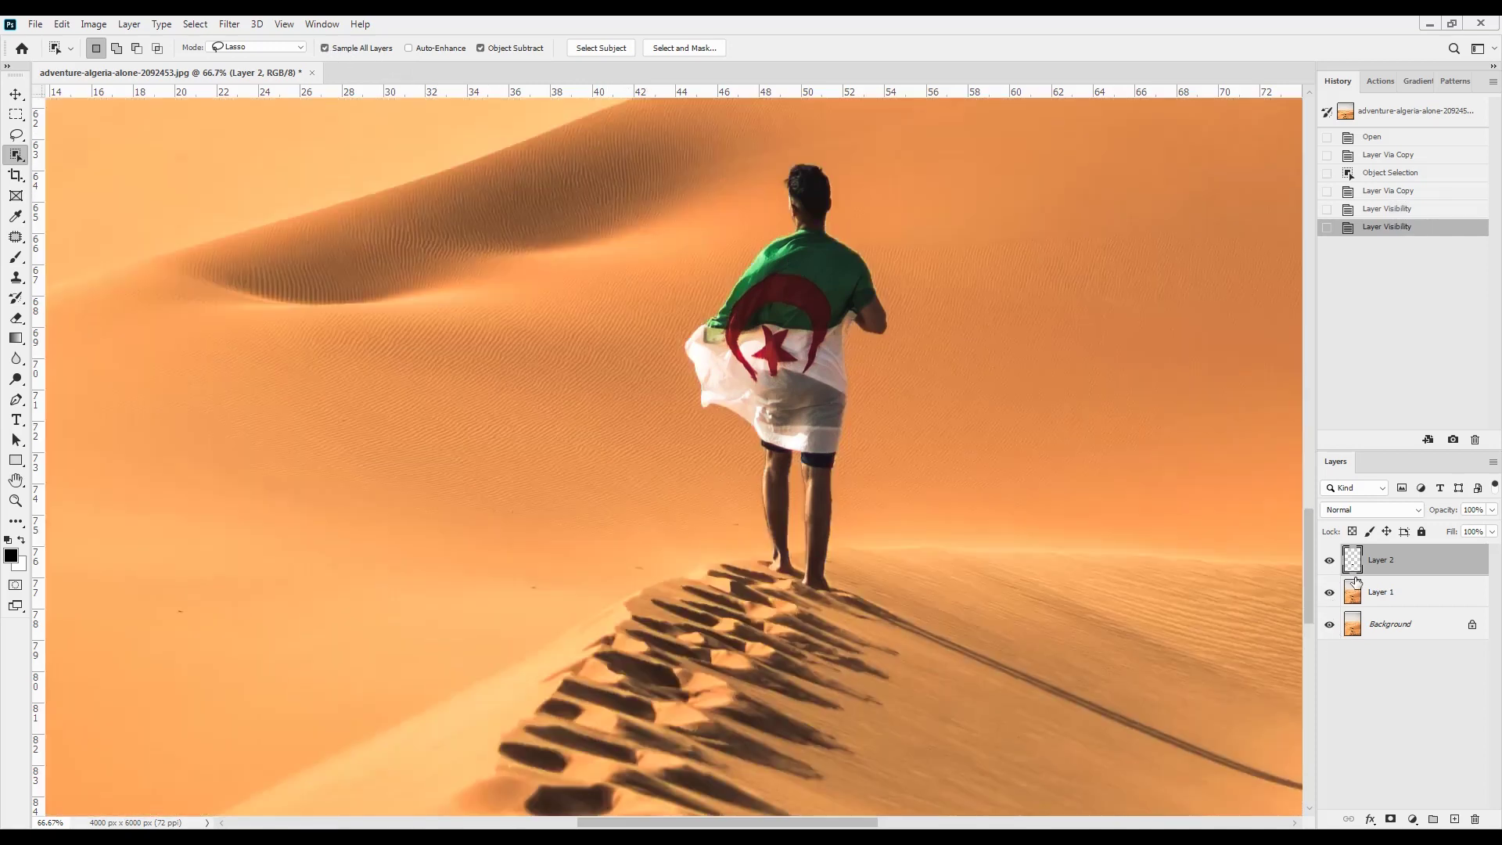
drag(1431, 562, 1475, 819)
click(1454, 819)
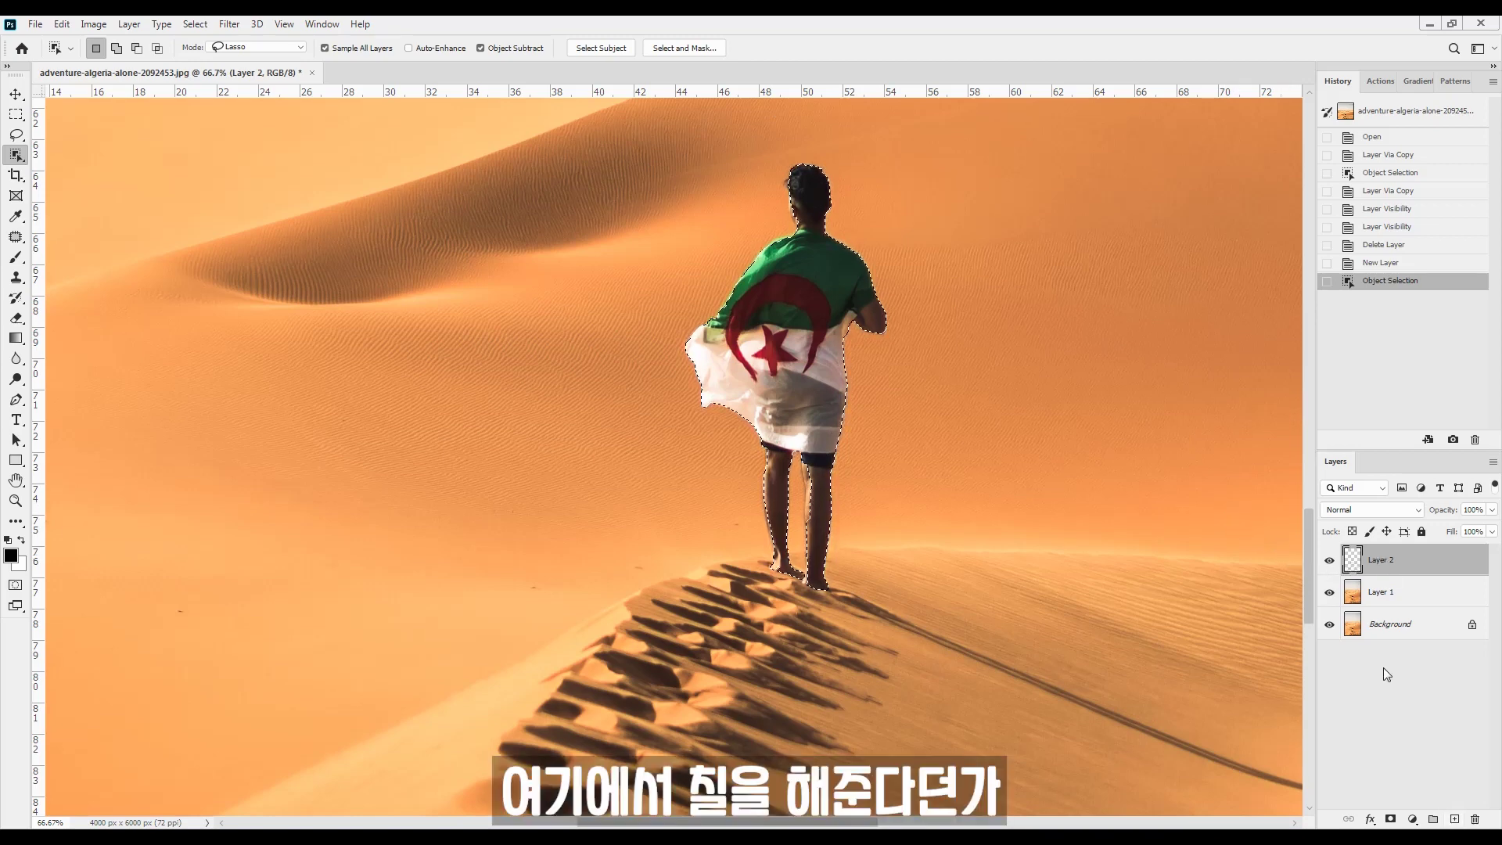
Step: Fill the selected man with black on the empty layer, deselect, and inspect the silhouette's edges around the legs
key(alt+BackSpace)
key(alt+BackSpace)
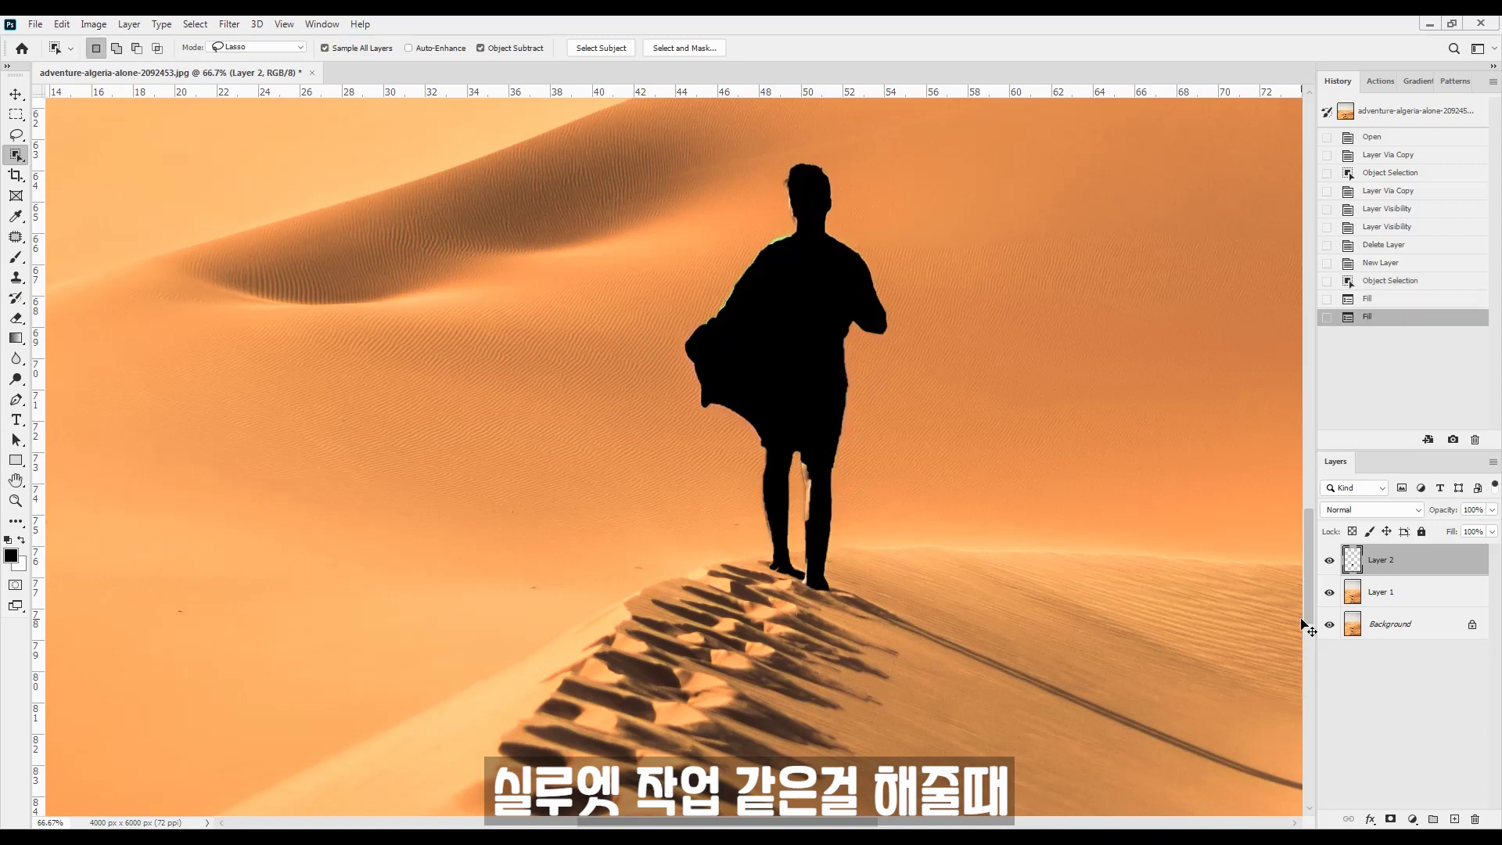
key(ctrl+d)
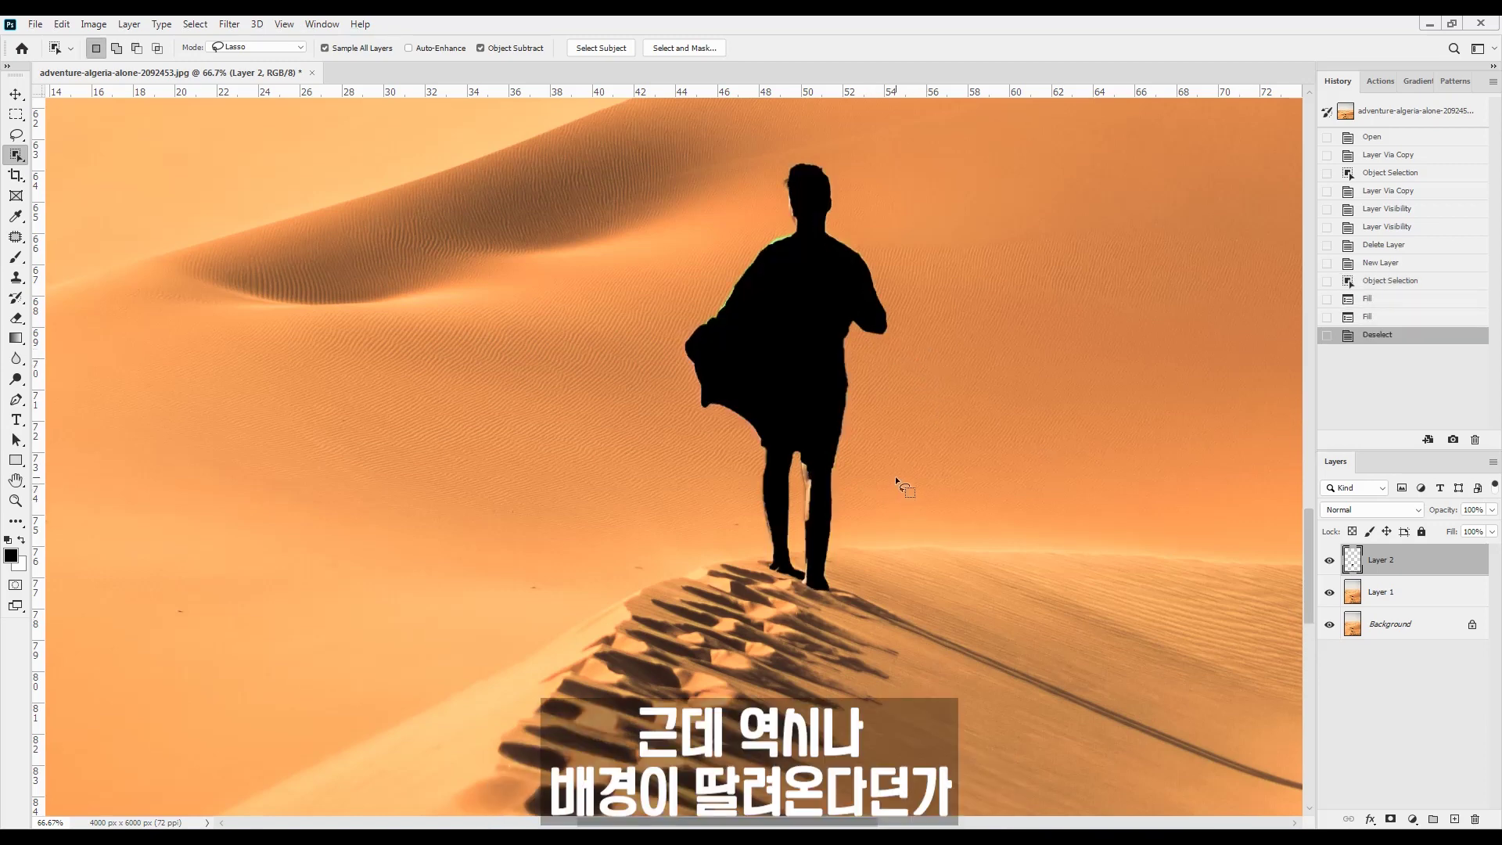
scroll(922, 474, up, 4)
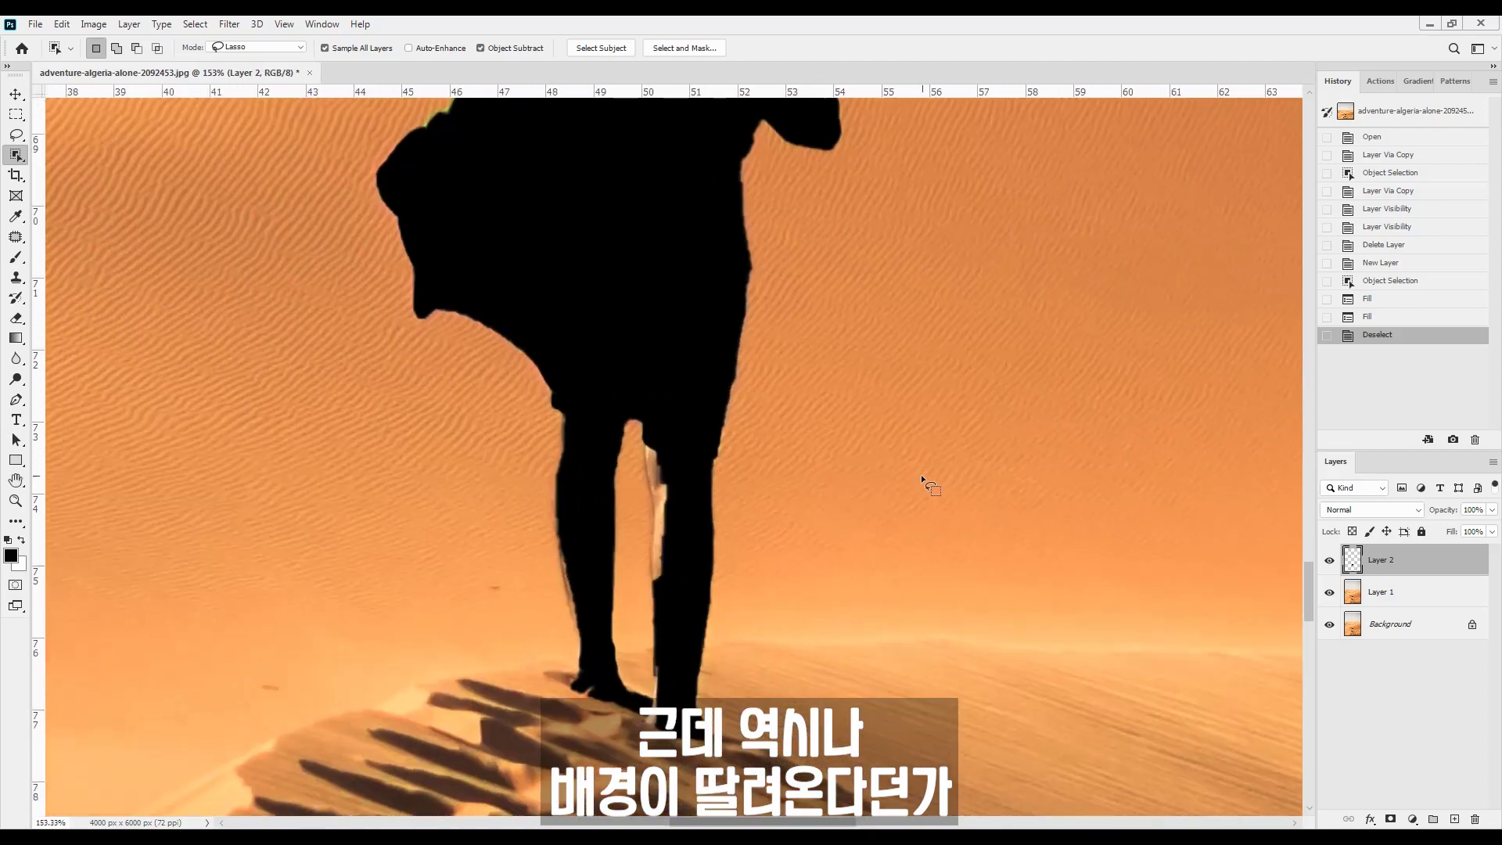
drag(812, 445, 1140, 335)
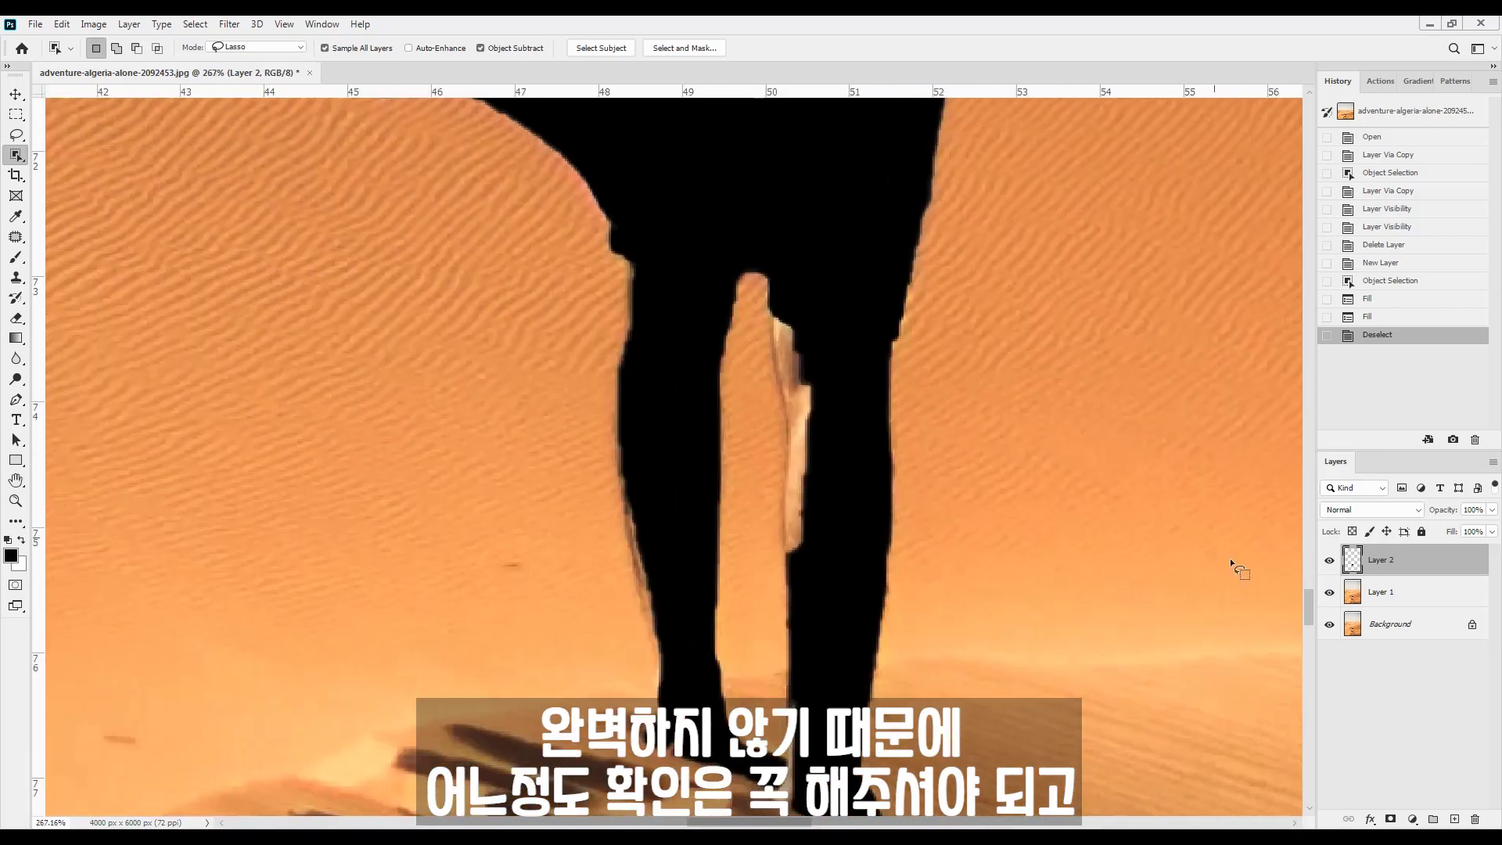
Step: Delete the silhouette layer and select the man again with Object Selection in Rectangle mode
drag(1445, 561, 1475, 819)
scroll(815, 378, down, 4)
click(295, 47)
click(293, 59)
drag(735, 194, 979, 709)
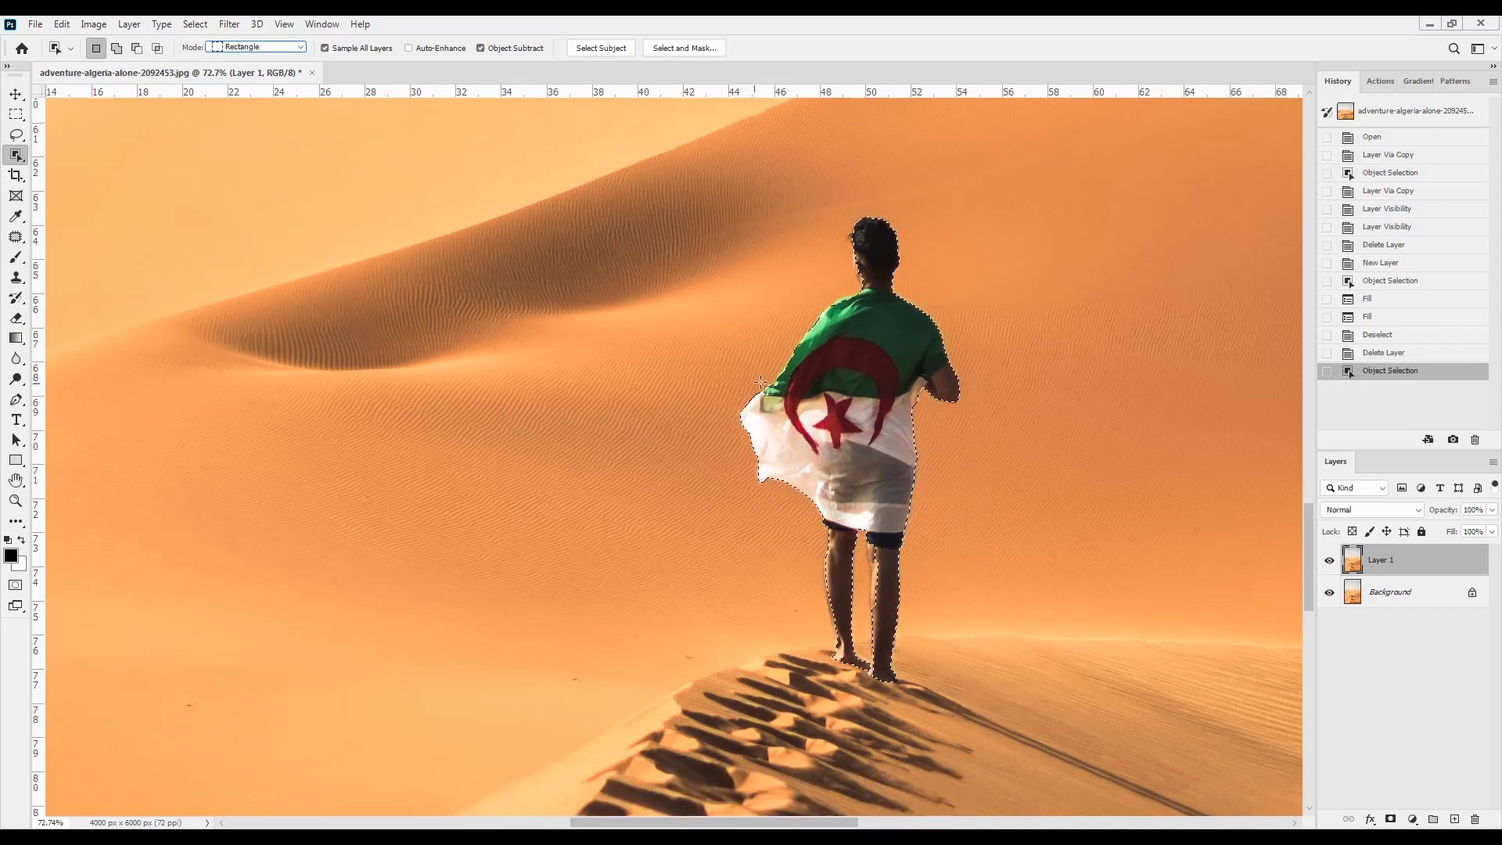
Step: Refine the selection in Quick Mask by brushing in the shirt edge beside the white part of the flag, then return to the normal selection
scroll(754, 405, up, 4)
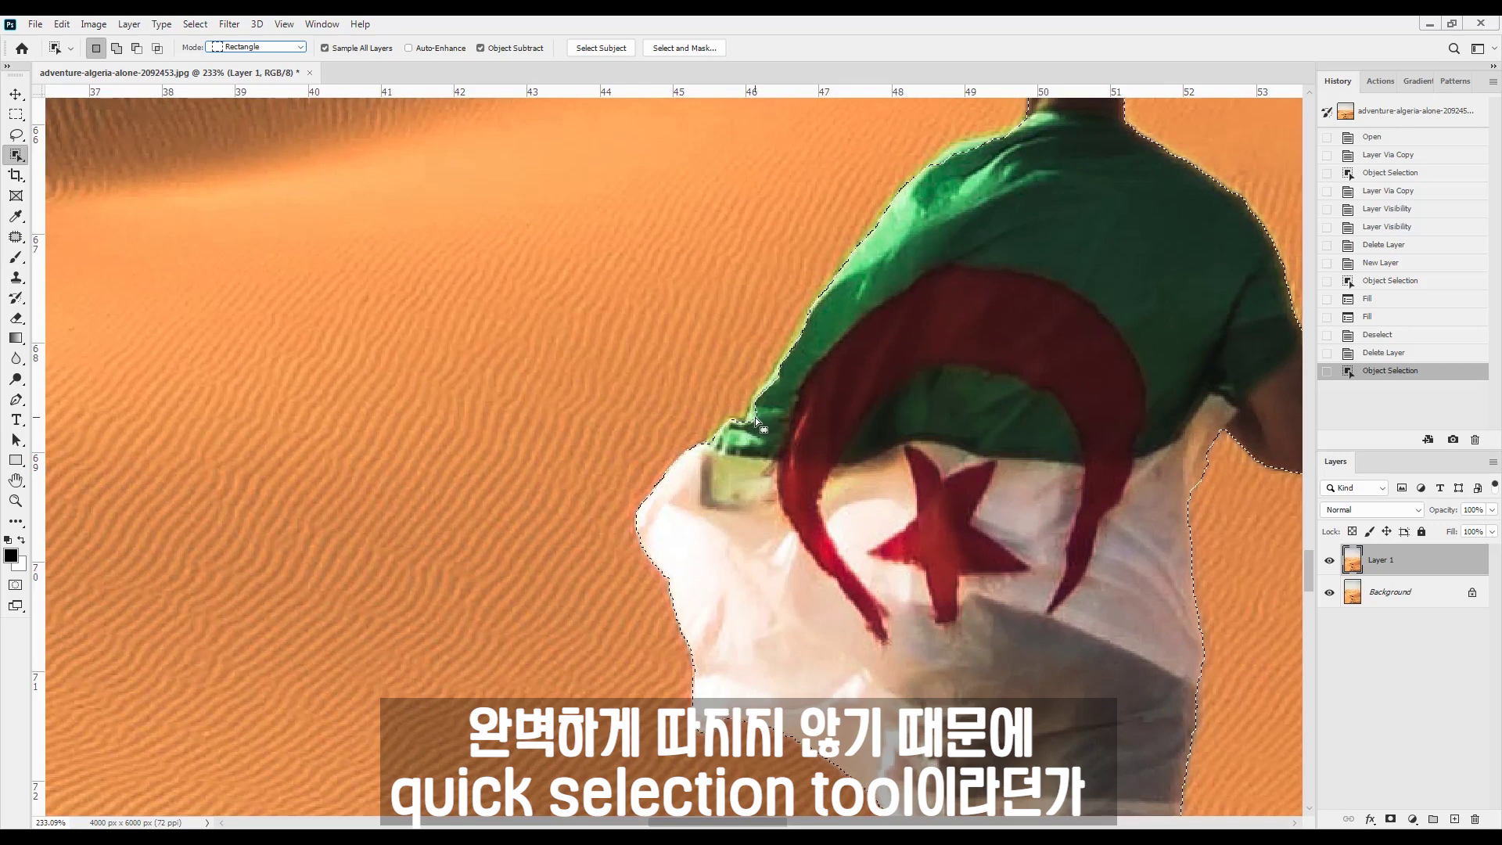
right_click(16, 155)
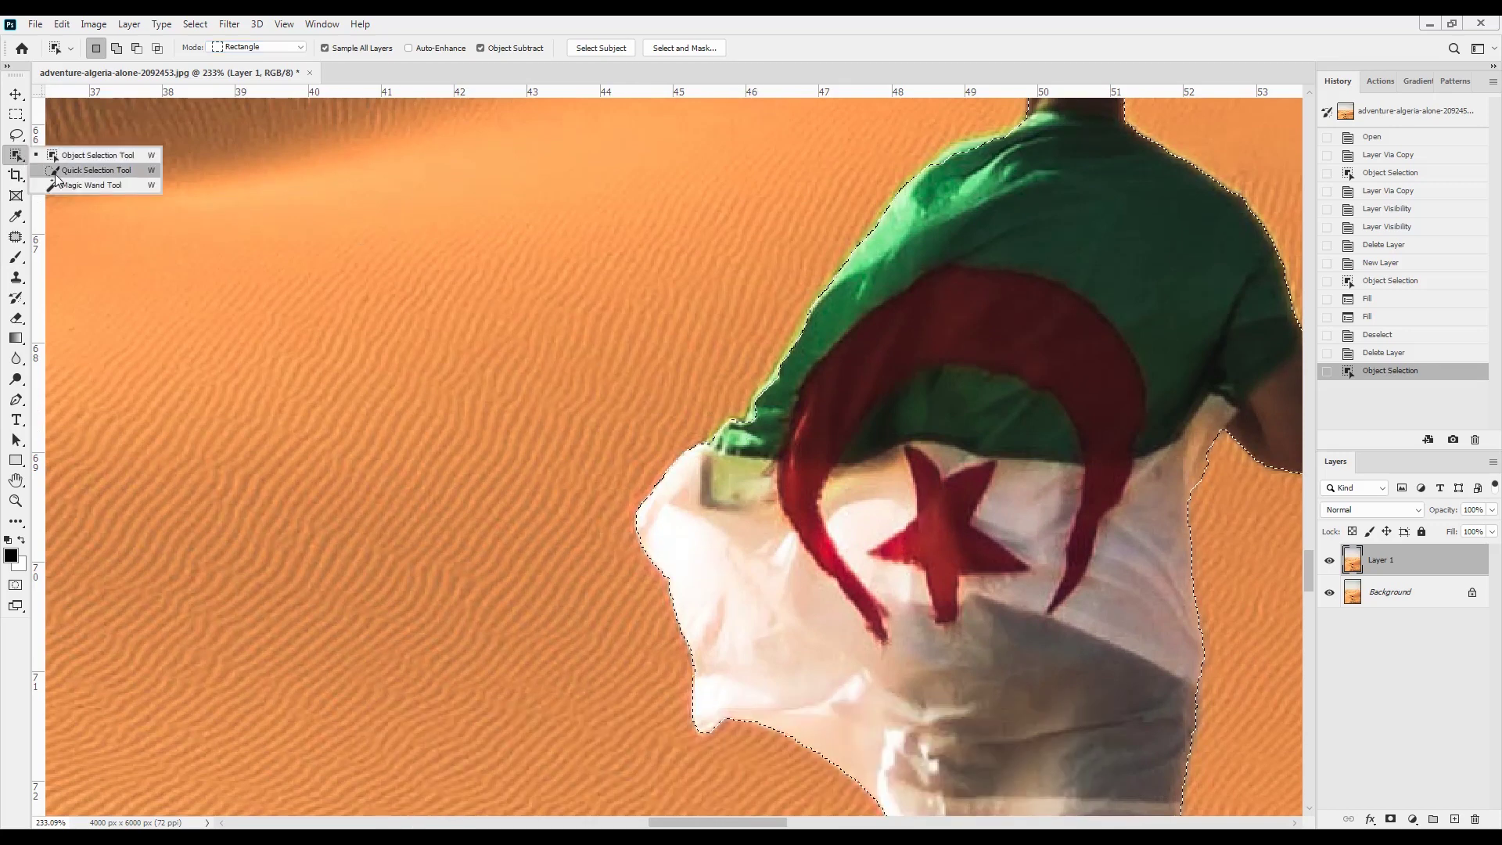
click(54, 170)
key(q)
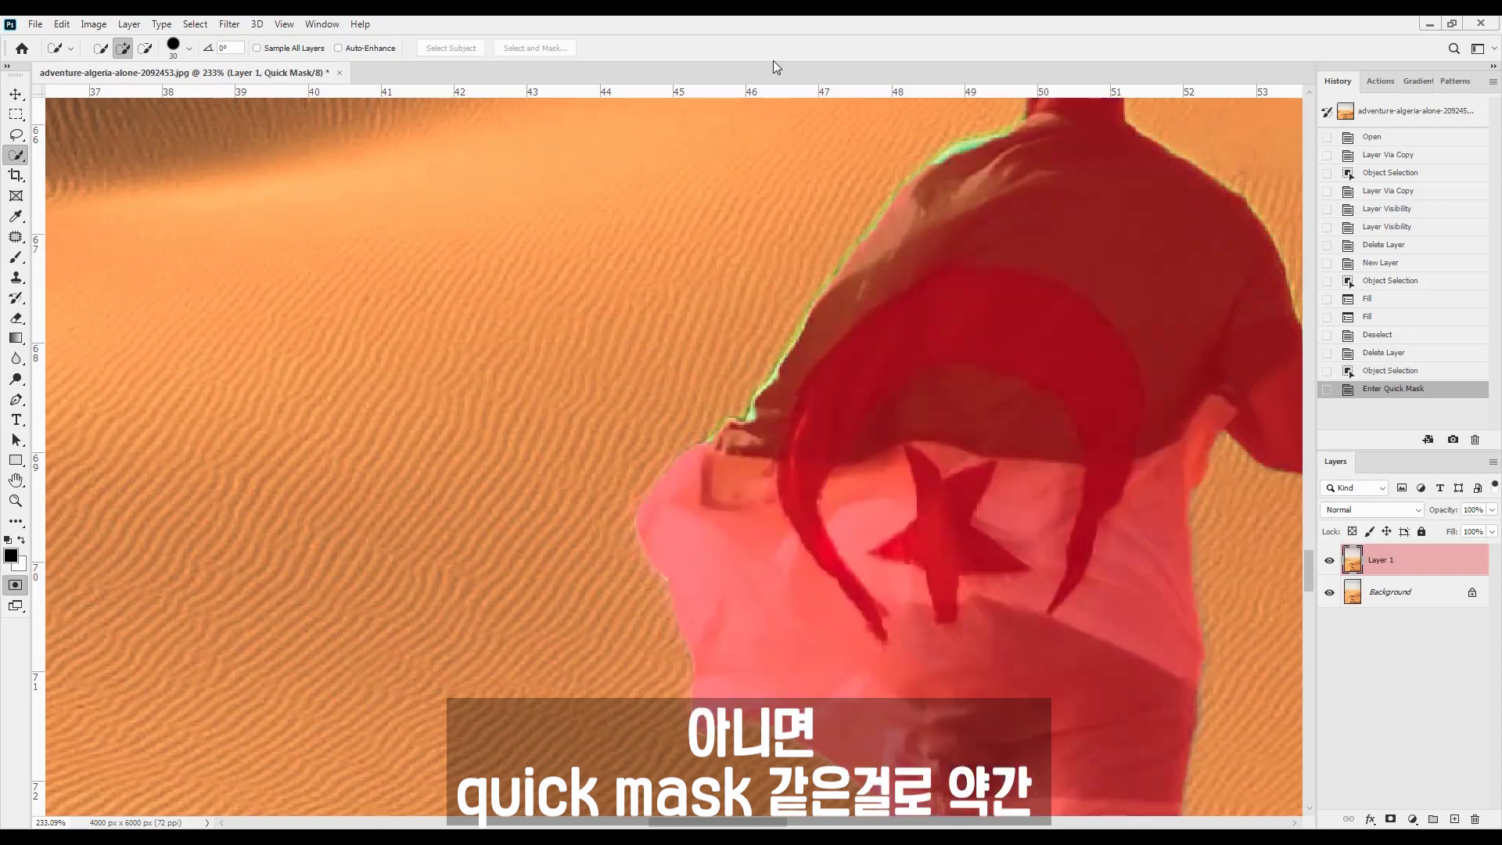
drag(759, 443, 783, 435)
key(b)
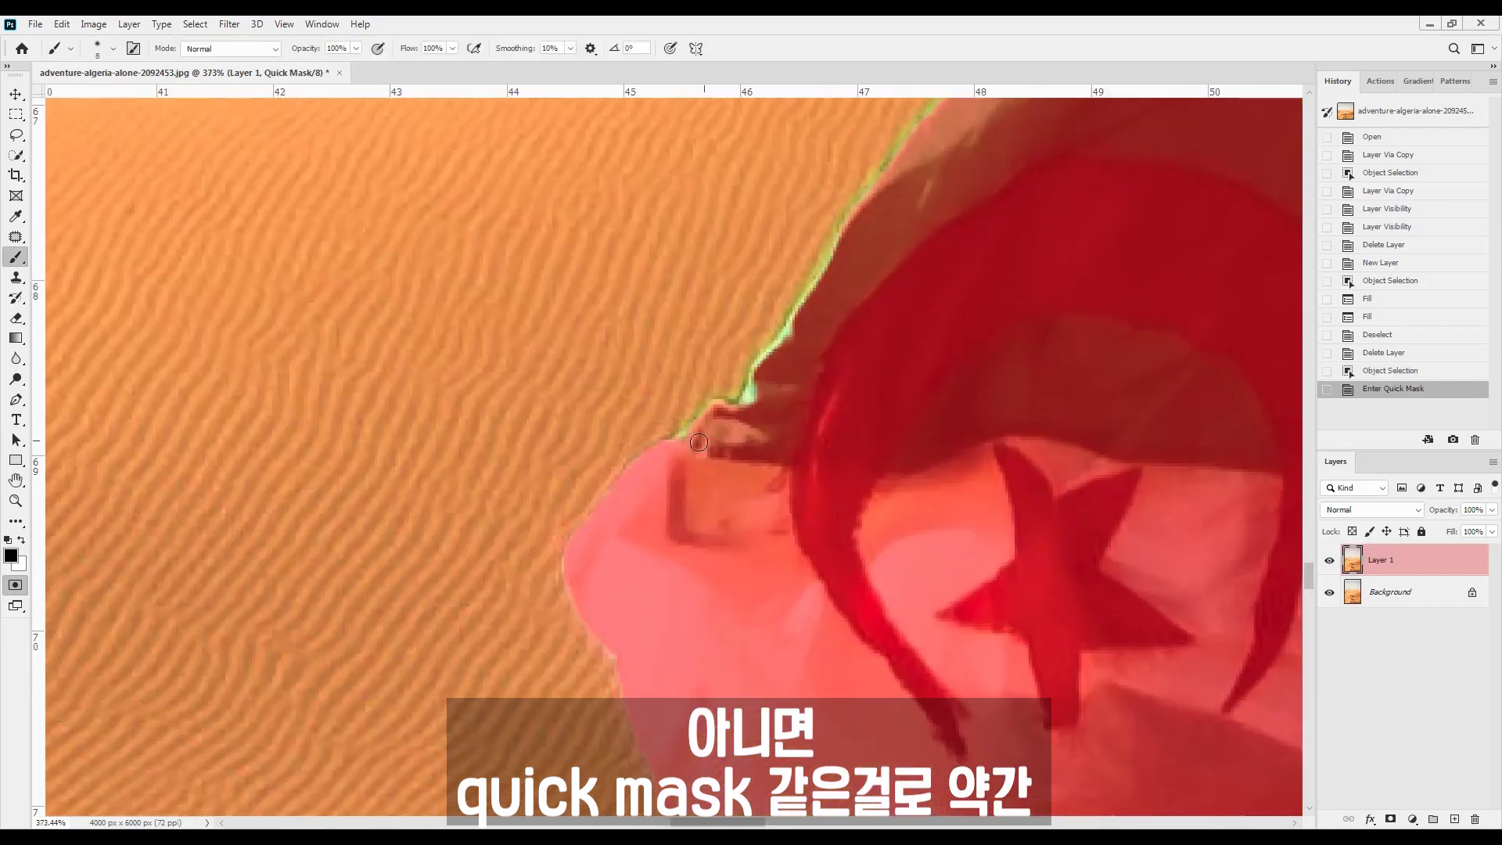
mouse_move(759, 383)
mouse_down()
mouse_move(834, 273)
mouse_move(751, 402)
mouse_up()
mouse_move(842, 312)
mouse_down()
mouse_move(783, 462)
mouse_move(787, 383)
mouse_move(892, 233)
mouse_move(769, 416)
mouse_up()
drag(872, 431, 753, 442)
key(q)
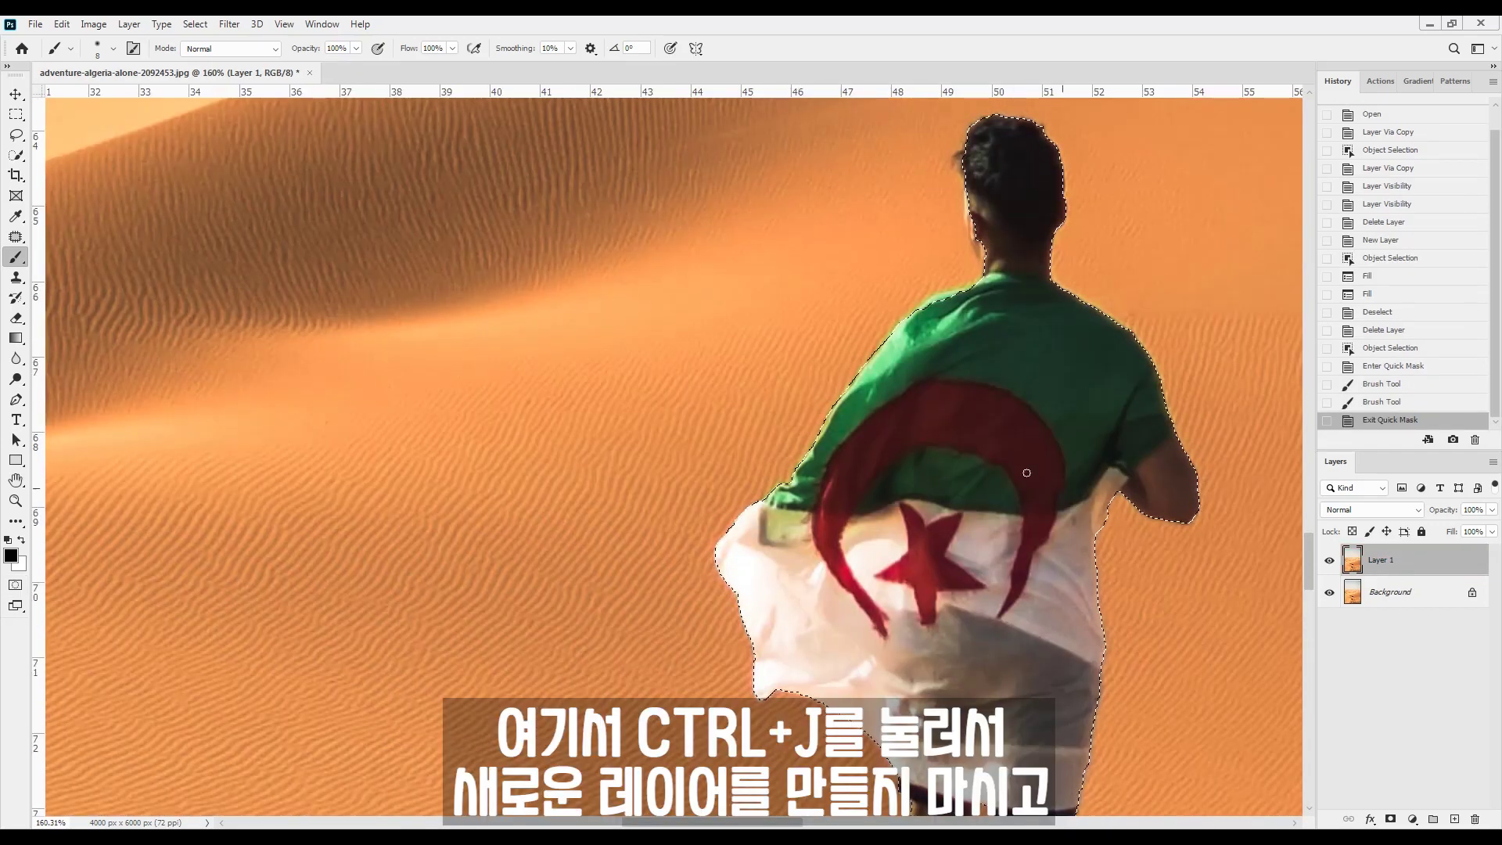
Step: Turn the selection into a layer mask on Layer 1 and, with the Background hidden, touch up the mask around the man's neck with the Brush
click(1390, 820)
click(1328, 593)
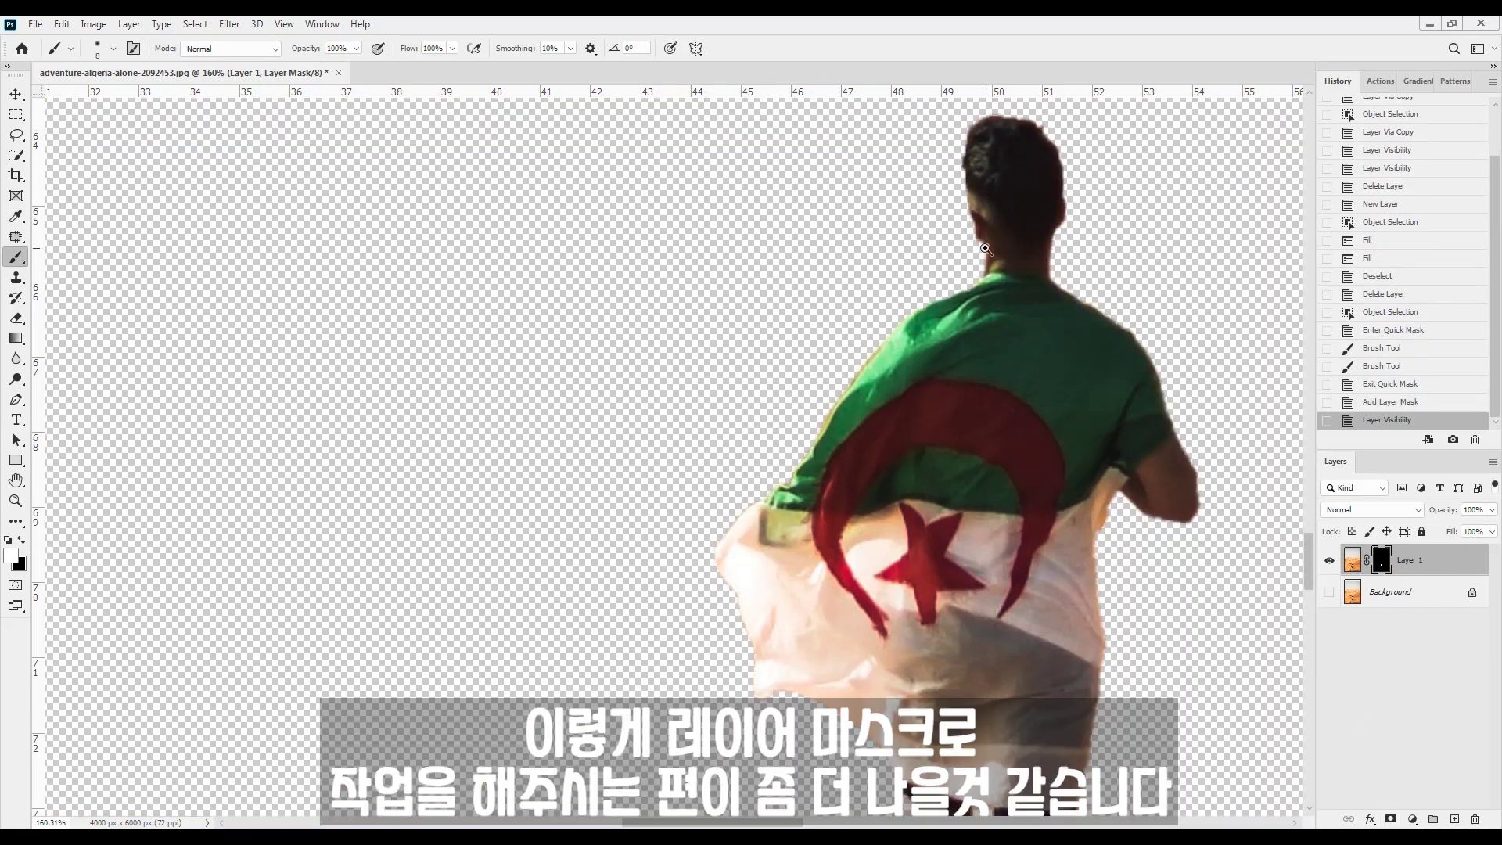
scroll(946, 294, up, 5)
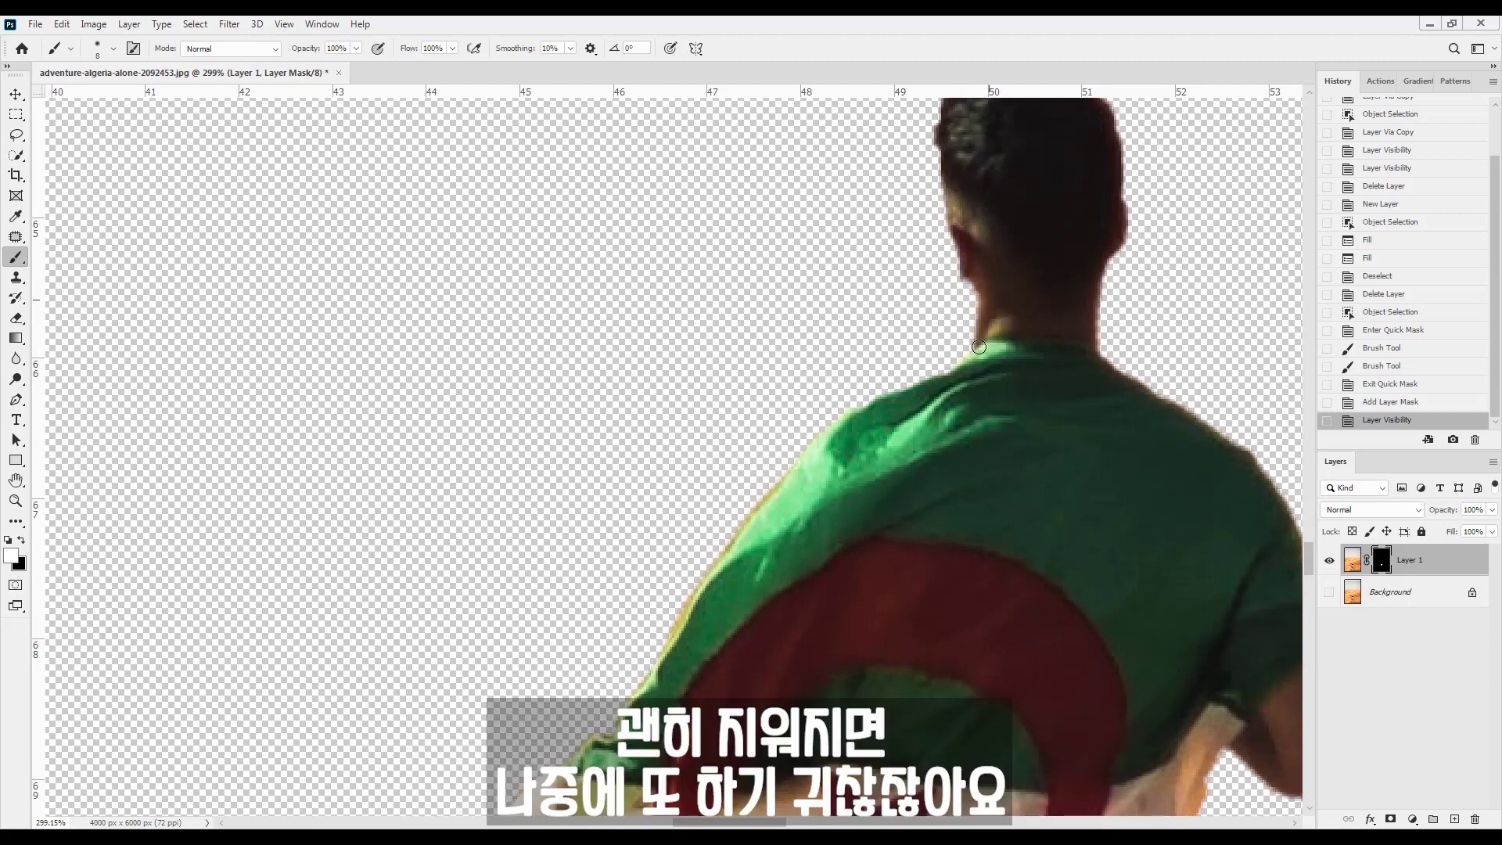
mouse_move(974, 283)
mouse_down()
mouse_move(954, 164)
mouse_move(973, 341)
mouse_move(953, 247)
mouse_move(978, 223)
mouse_move(1103, 222)
mouse_move(1119, 251)
mouse_up()
drag(1078, 399, 948, 261)
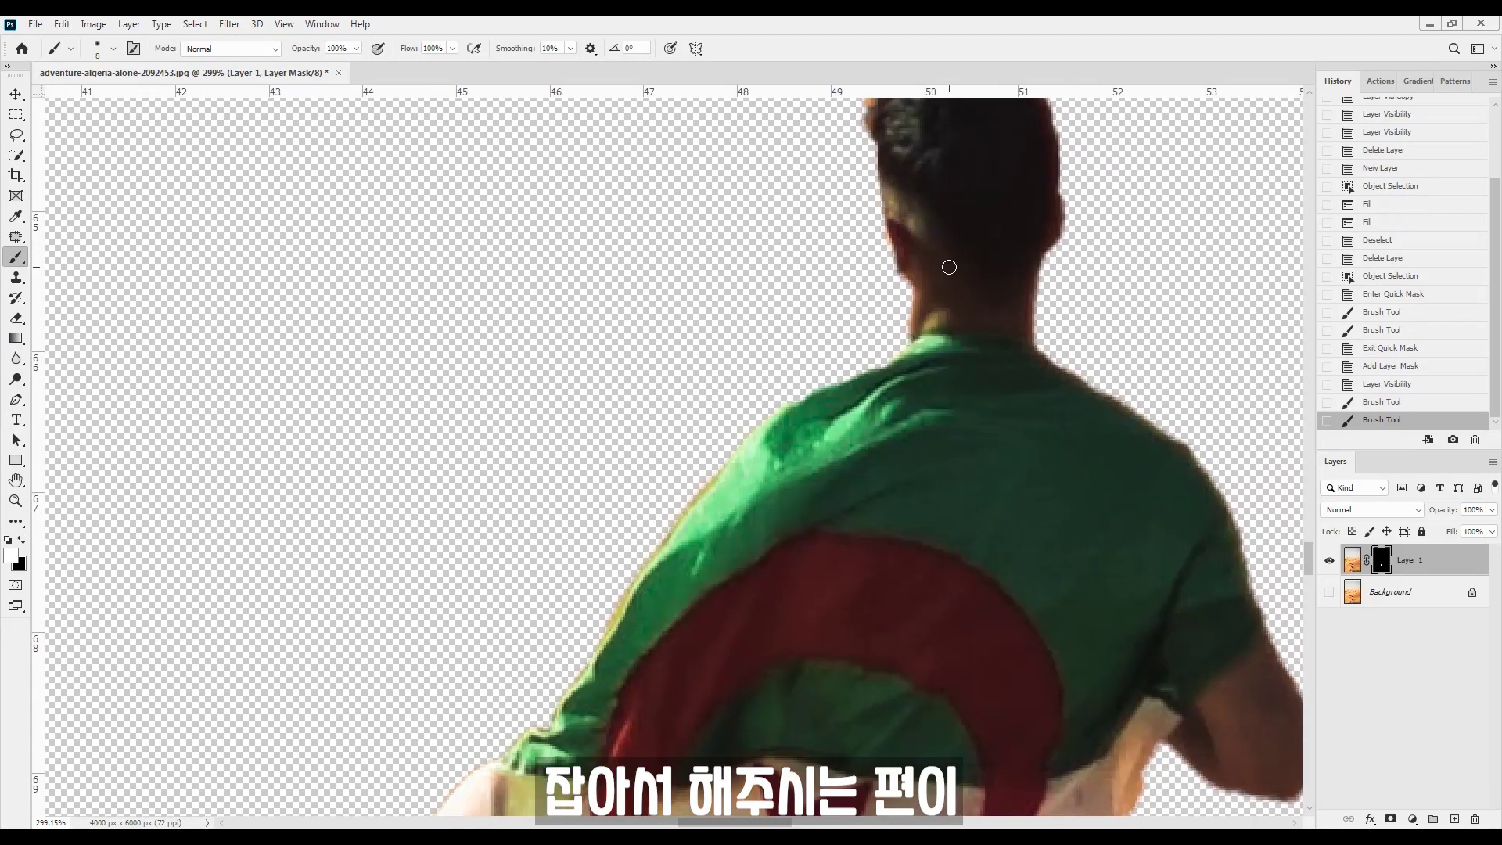
scroll(962, 376, down, 2)
scroll(964, 409, down, 5)
Step: Close the desert photo and open adult-black-and-white-person-972325.jpg
key(l)
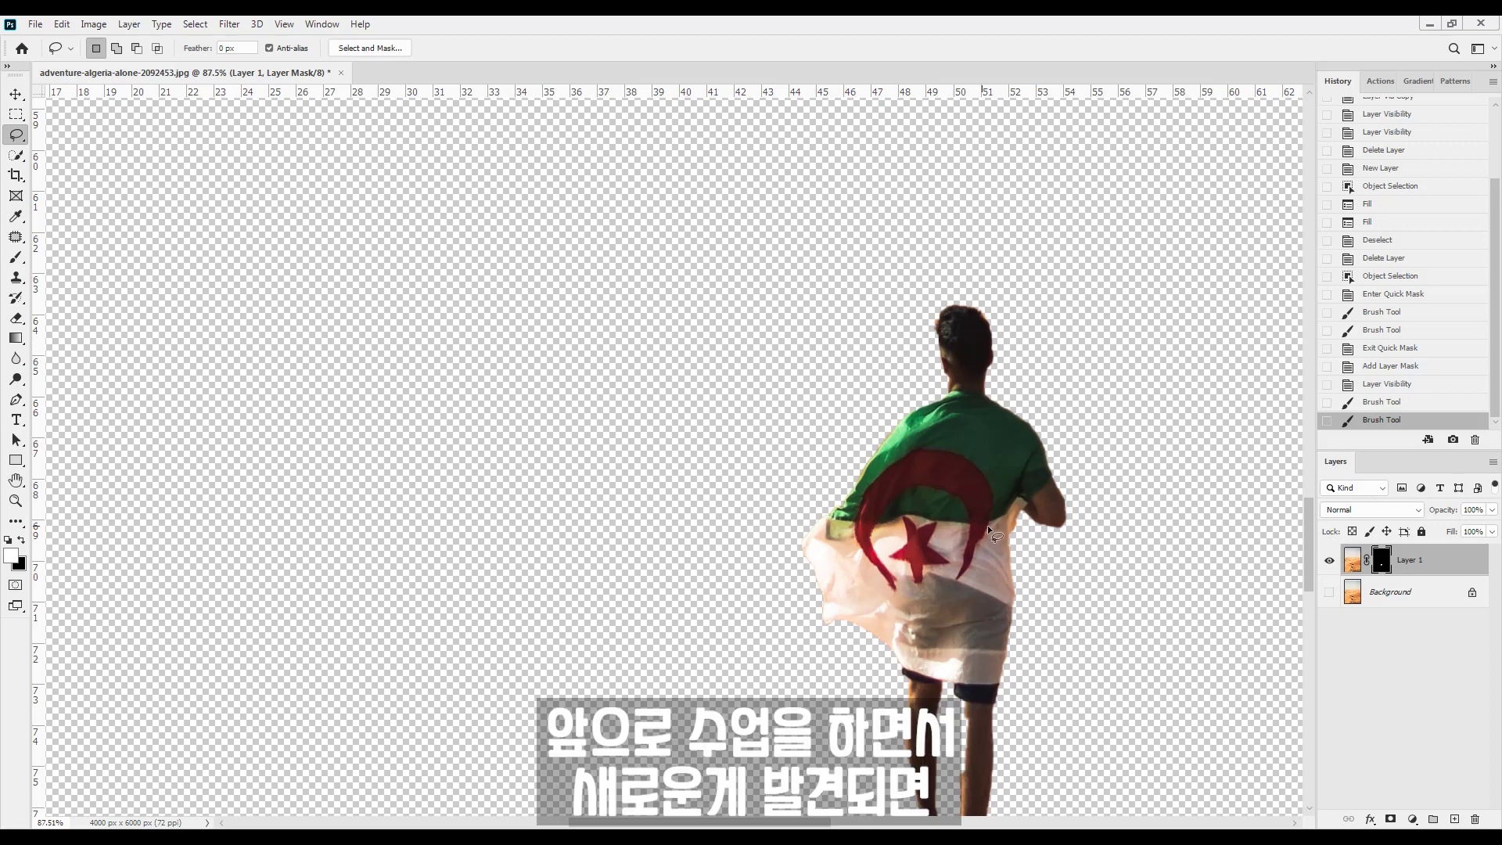
click(1330, 592)
key(ctrl+w)
click(744, 327)
drag(810, 435, 811, 434)
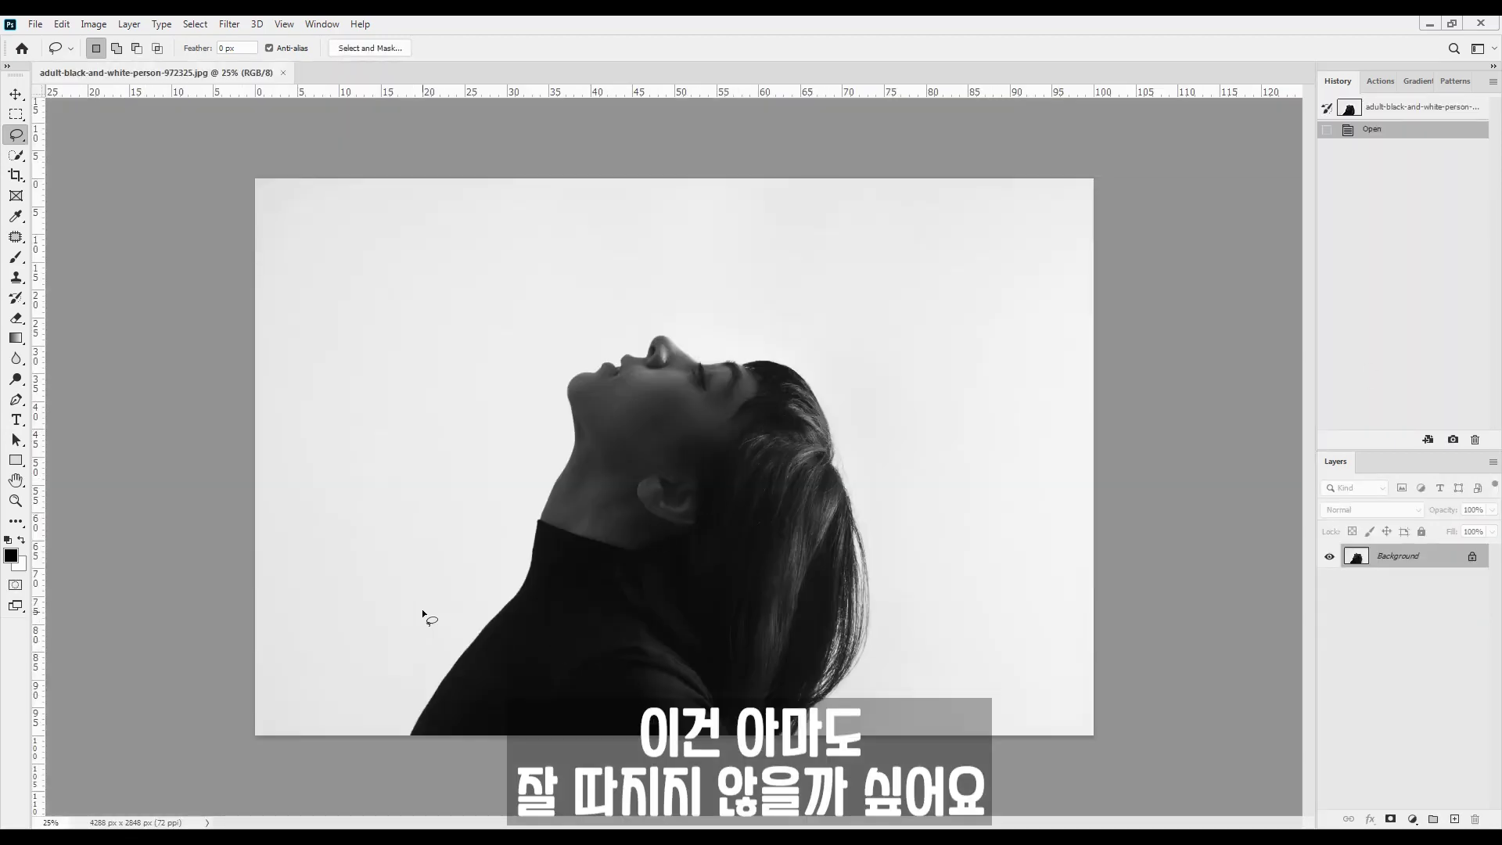
scroll(673, 382, up, 1)
key(w)
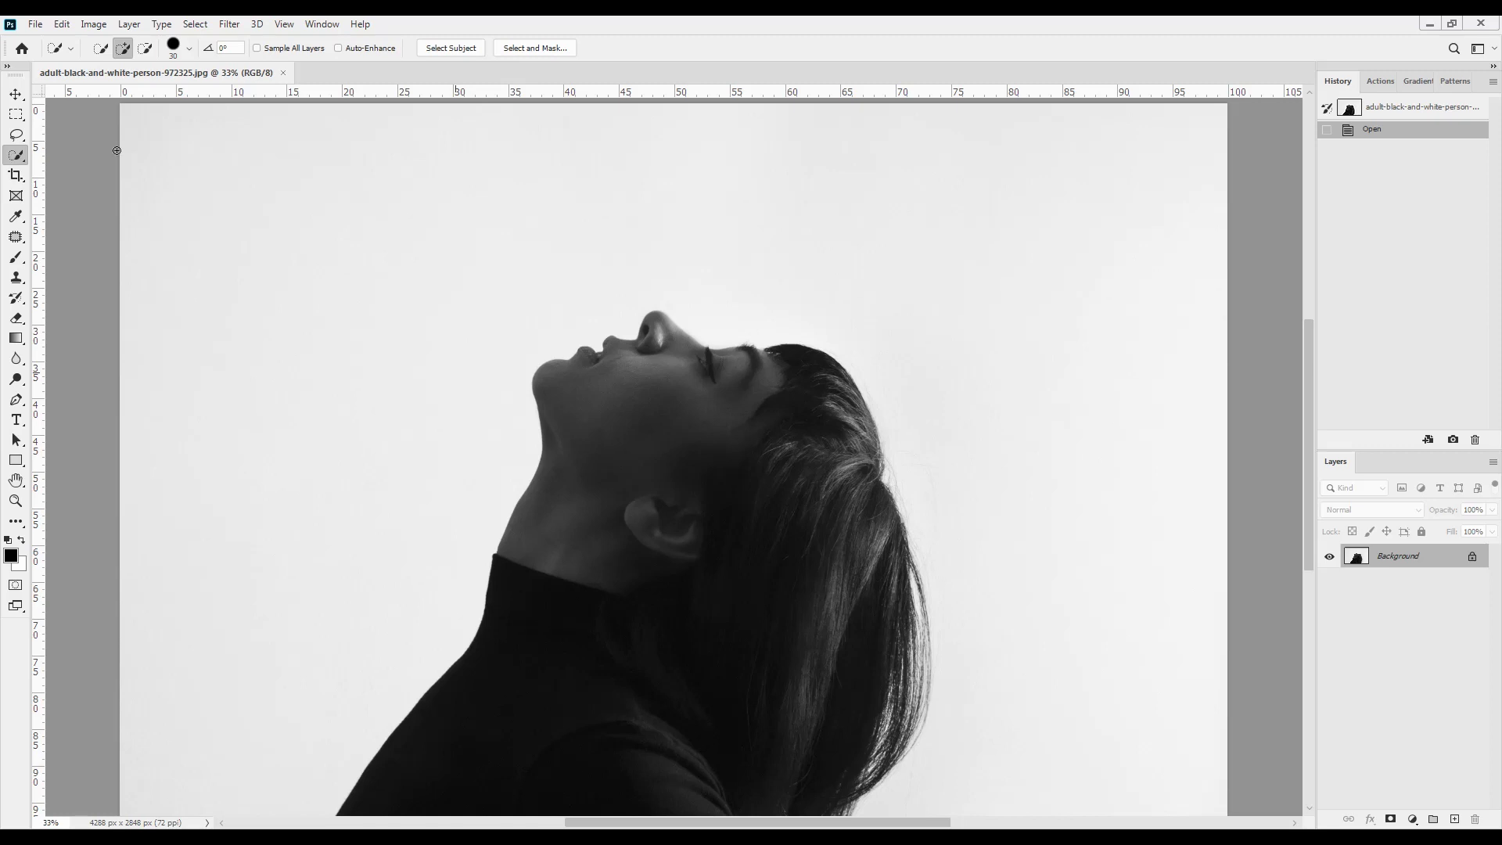
drag(455, 372, 956, 293)
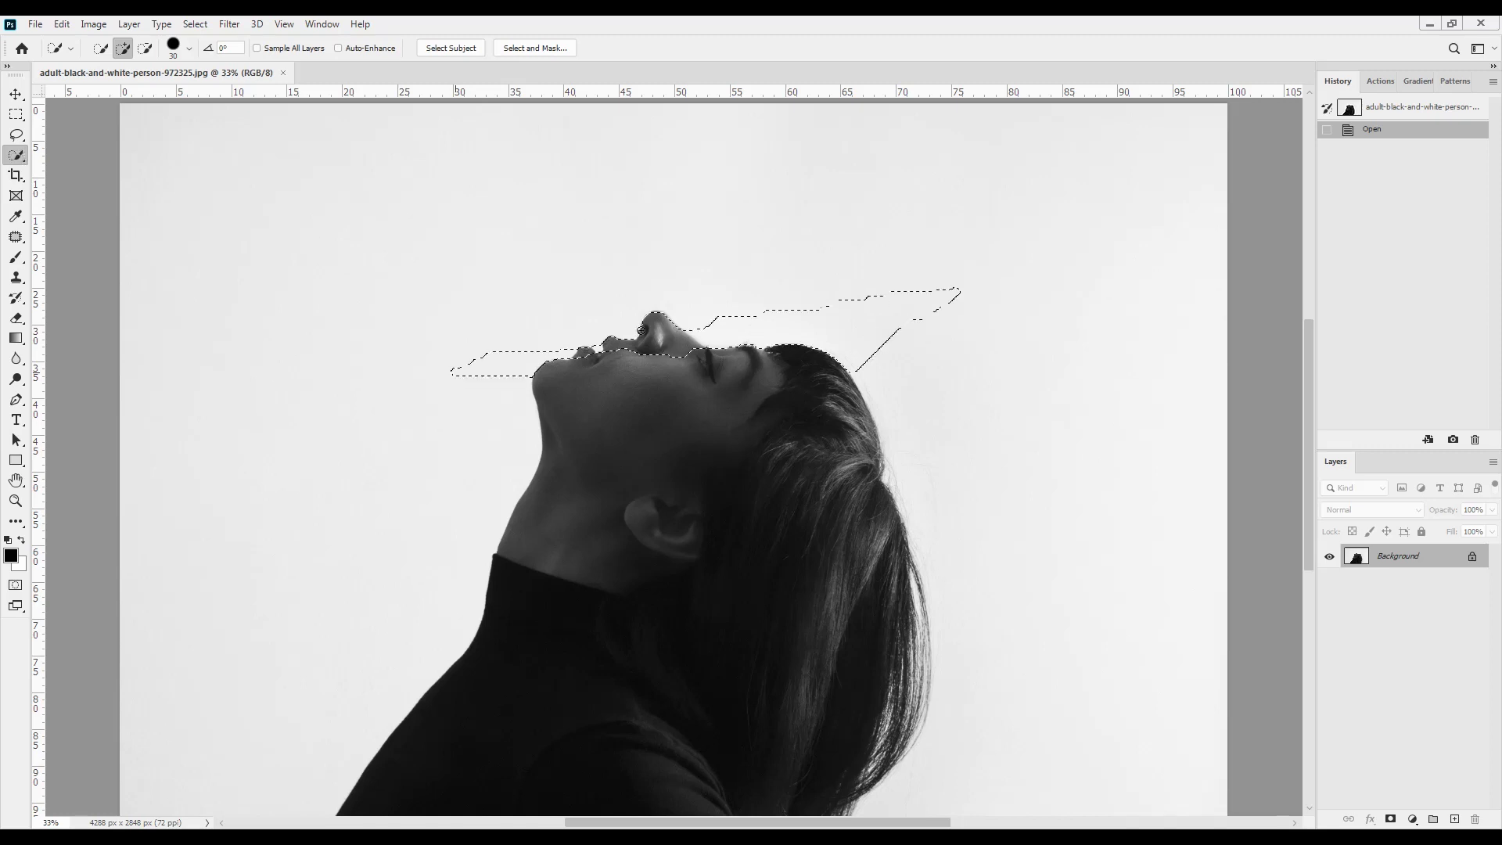
key(ctrl+d)
Step: Select the person in profile with Object Selection in Rectangle mode, enclosing the head, hair and shoulders
right_click(16, 154)
click(63, 154)
key(ctrl+minus)
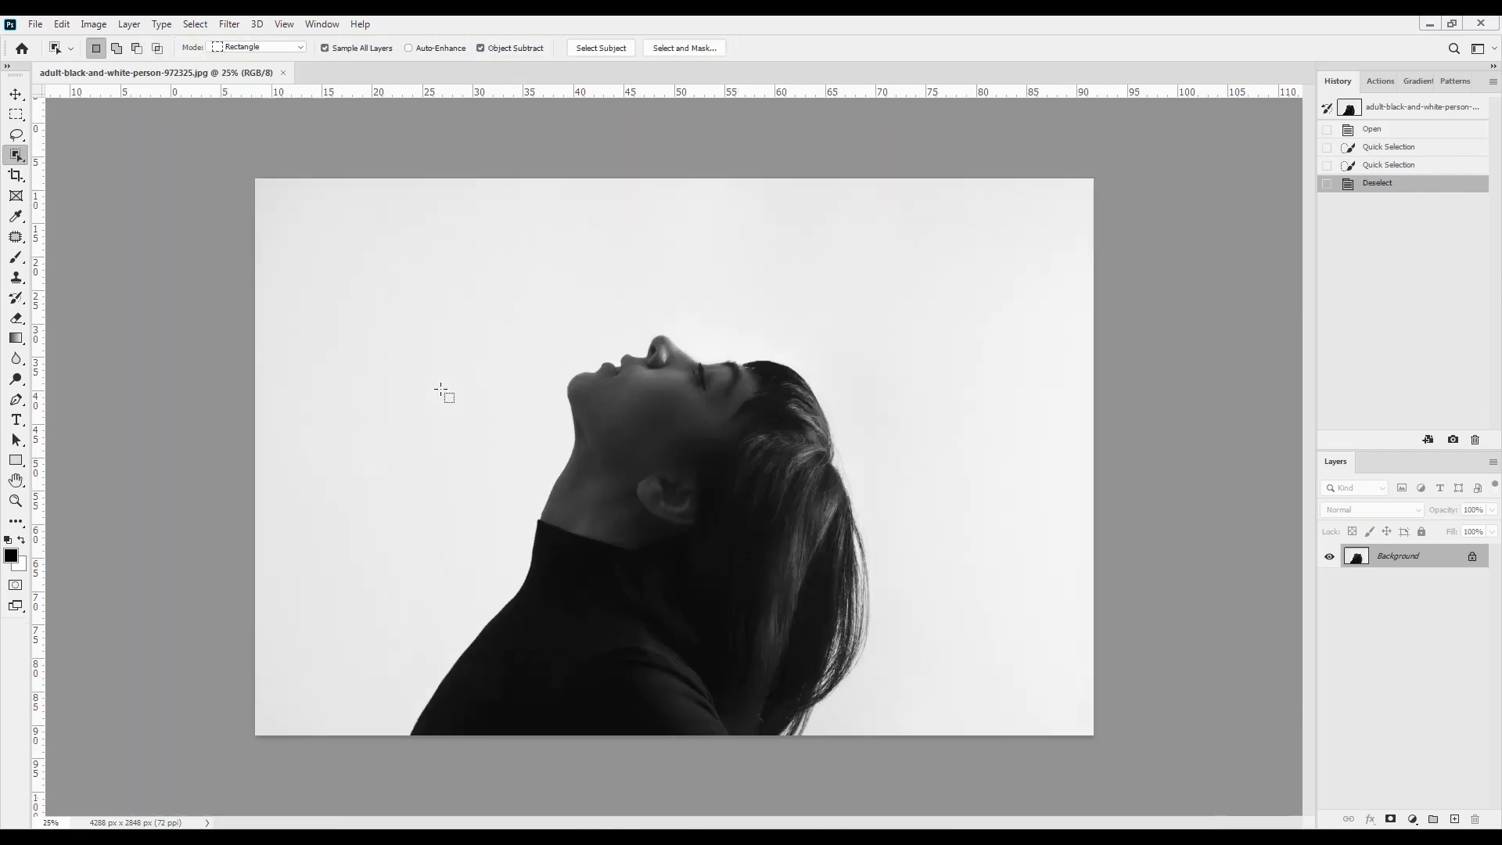
drag(405, 751, 881, 320)
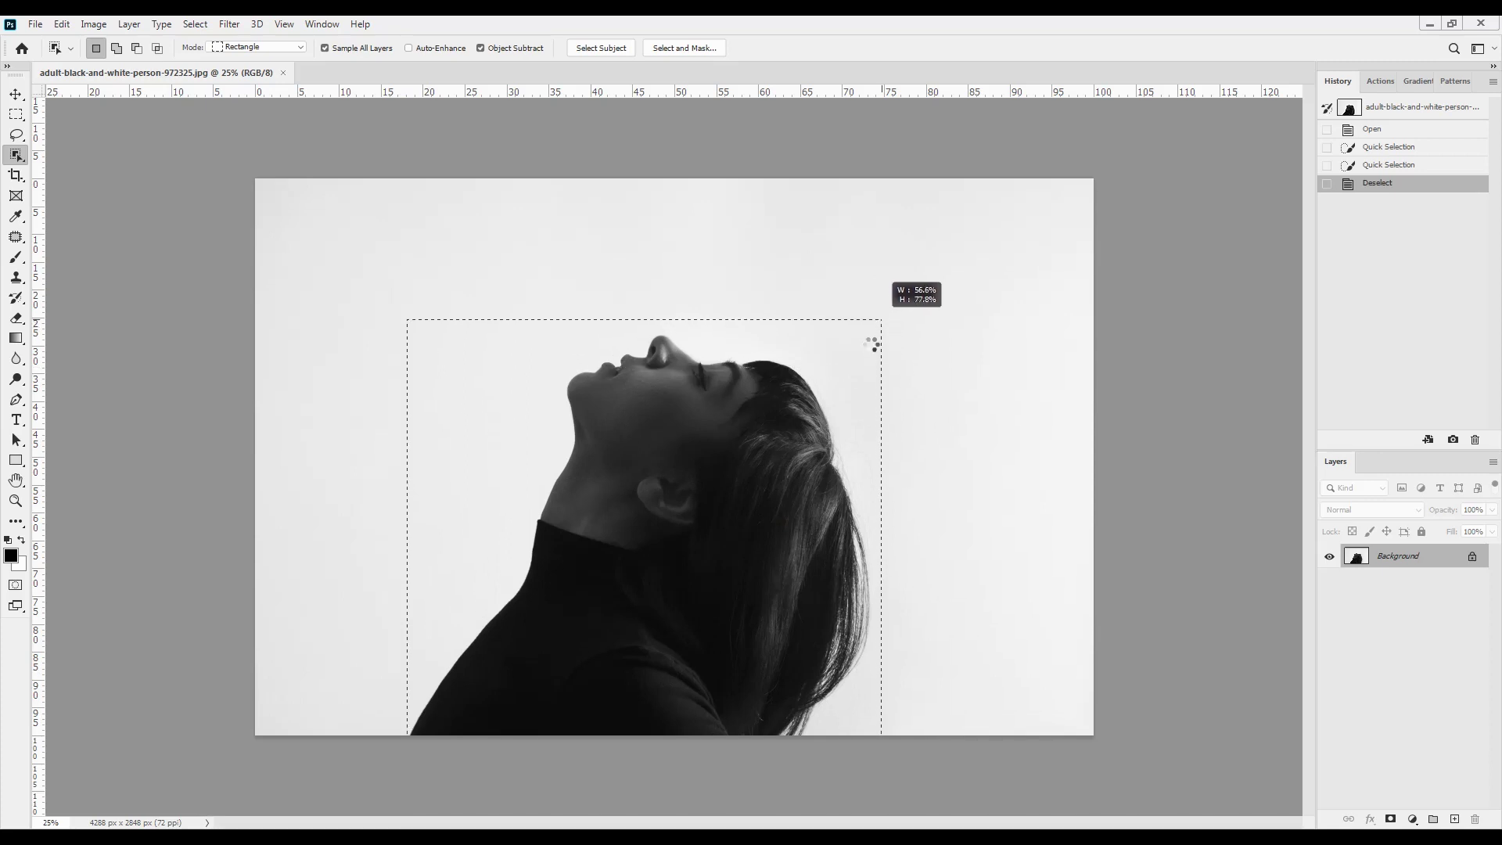
Step: Copy the selected person to a new layer and hide the Background to inspect the hair and face edges
key(ctrl+j)
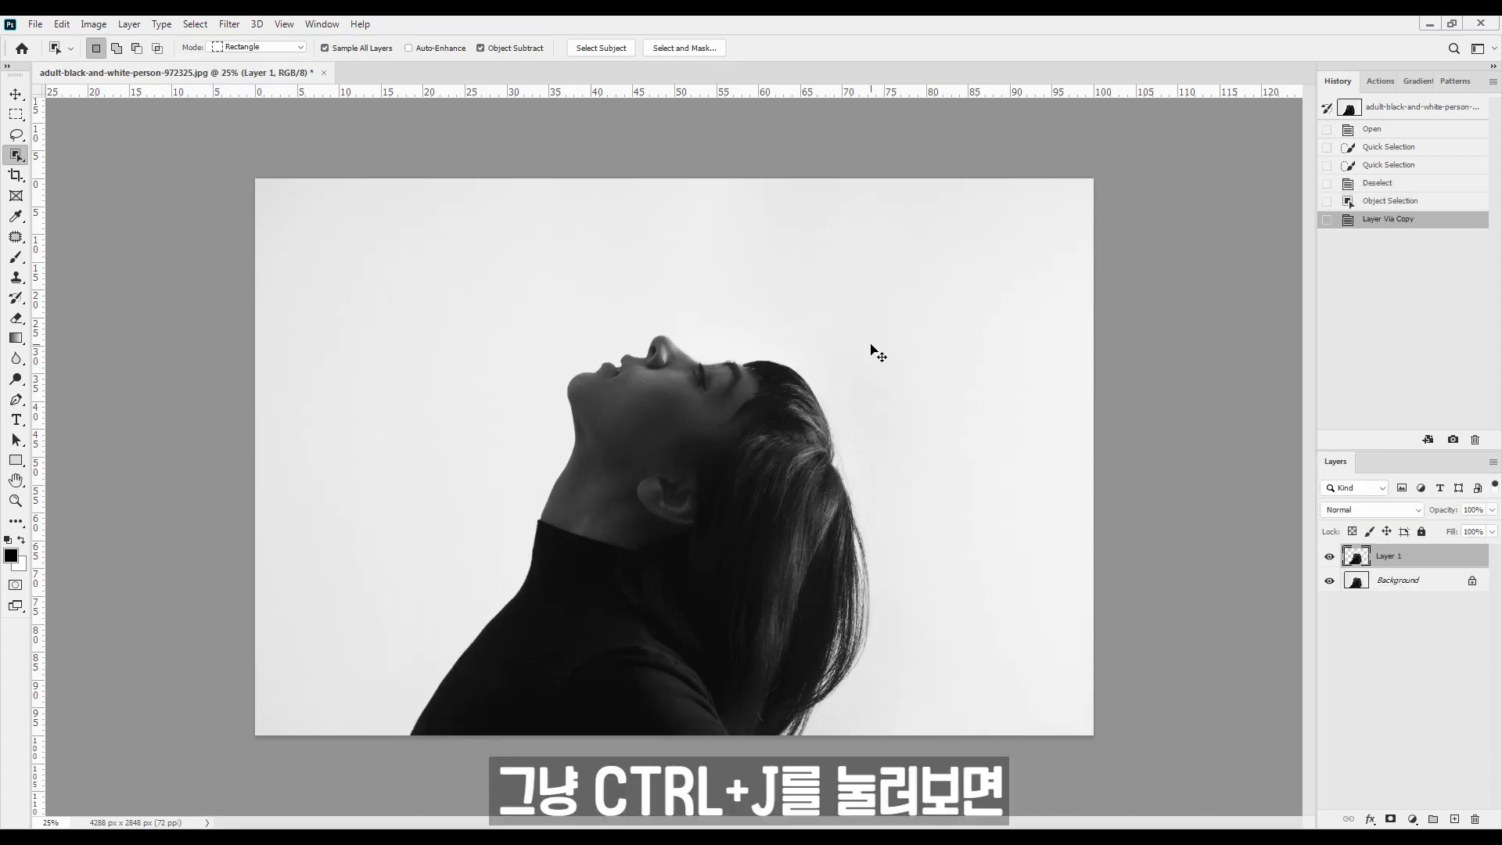
click(1329, 580)
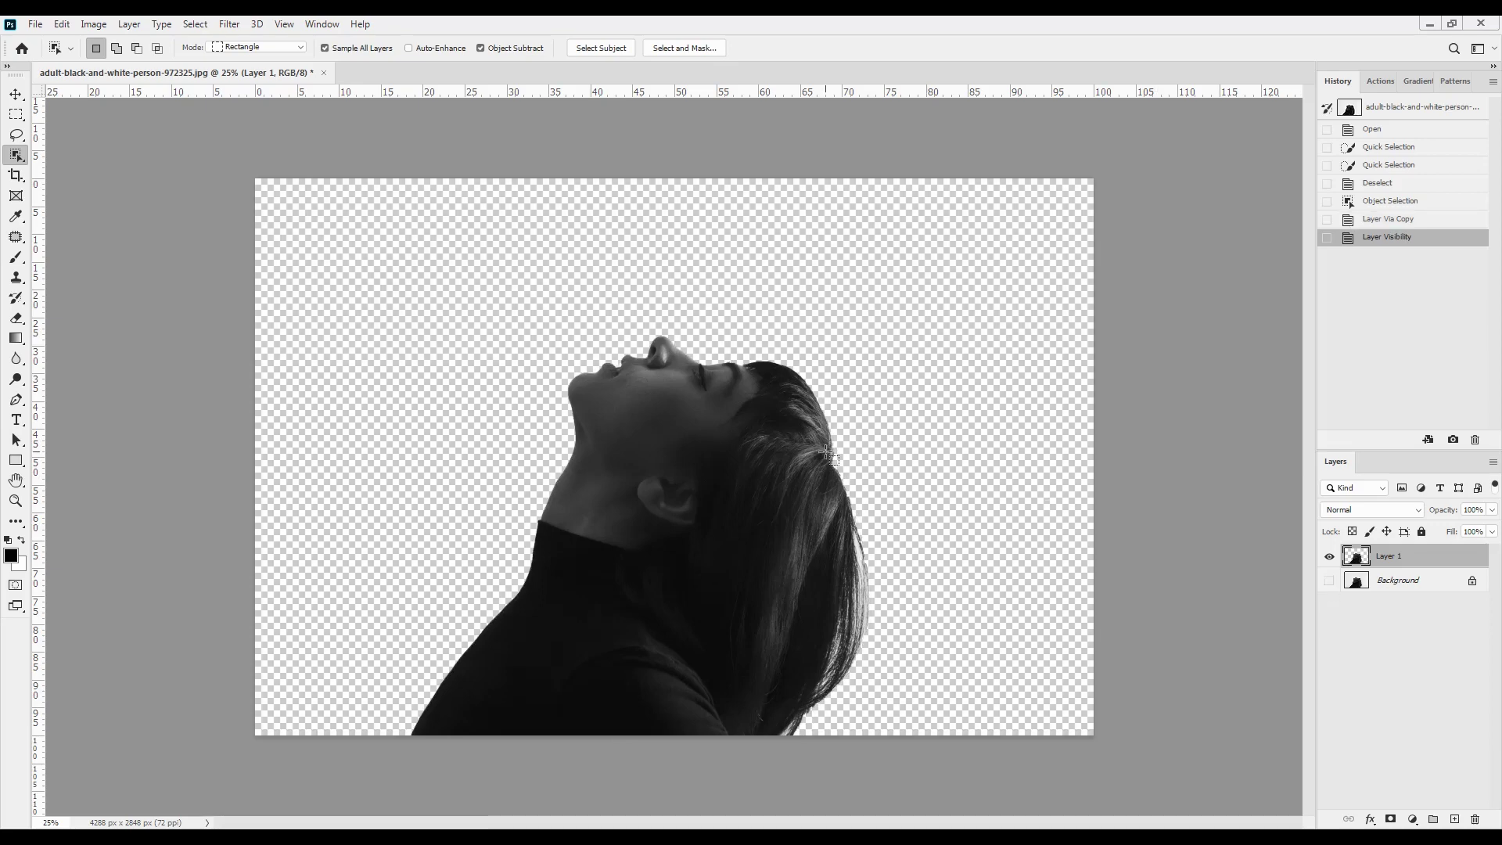
drag(859, 586, 978, 522)
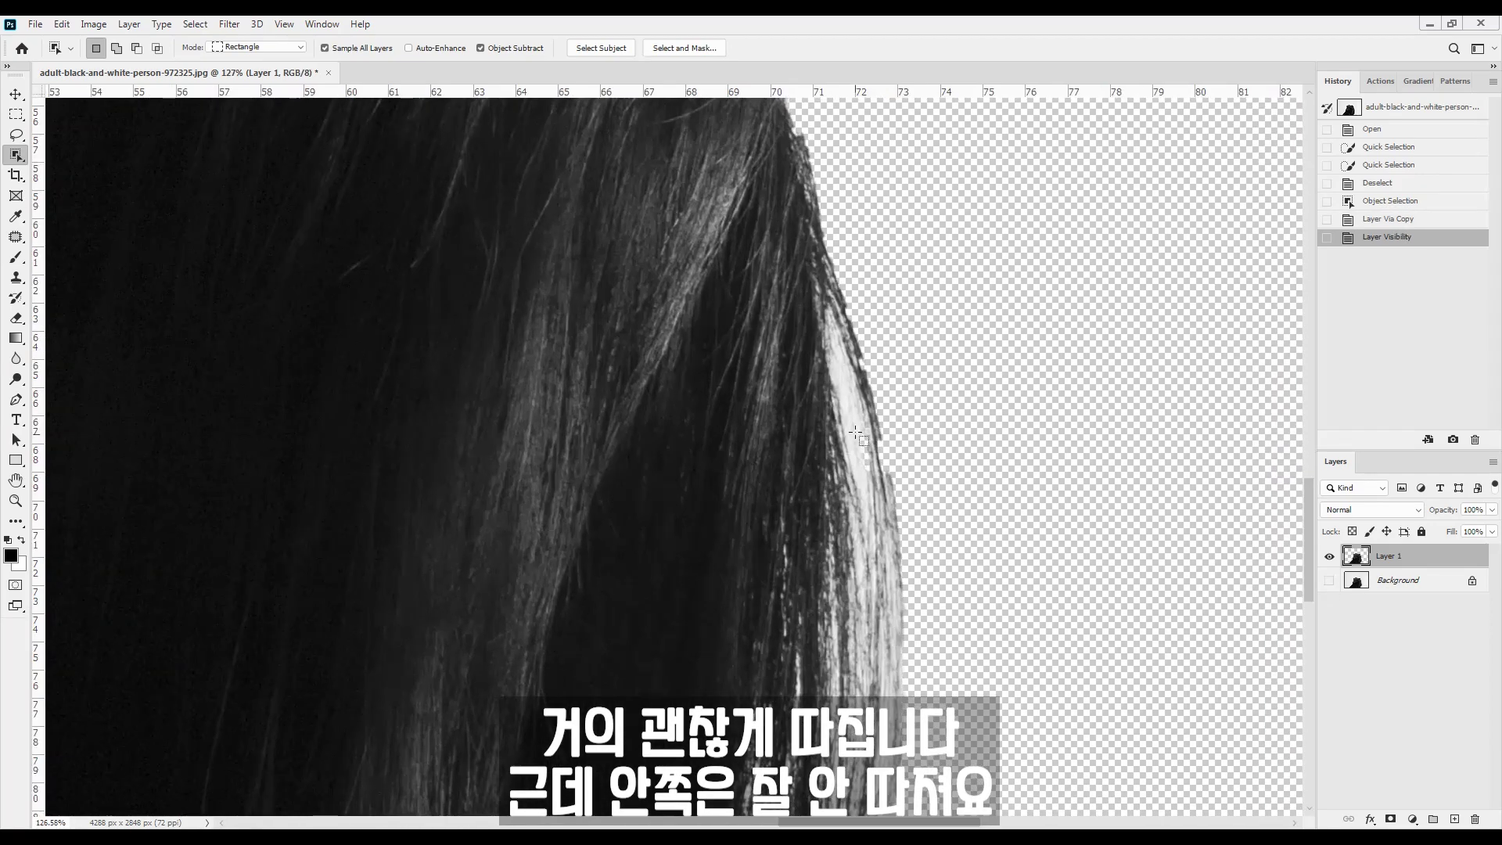
drag(623, 209, 887, 661)
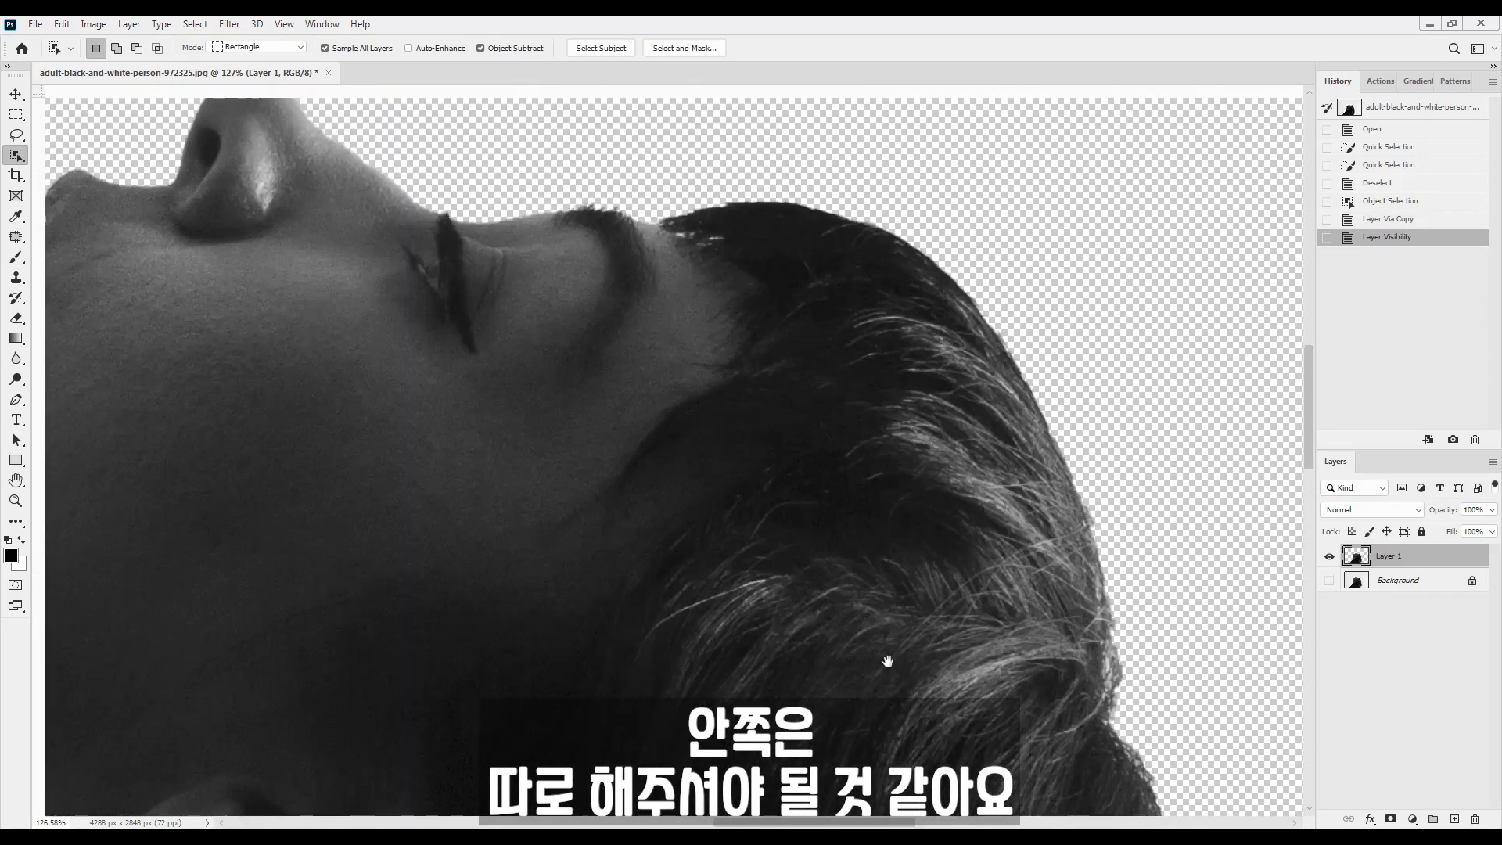
key(ctrl+r)
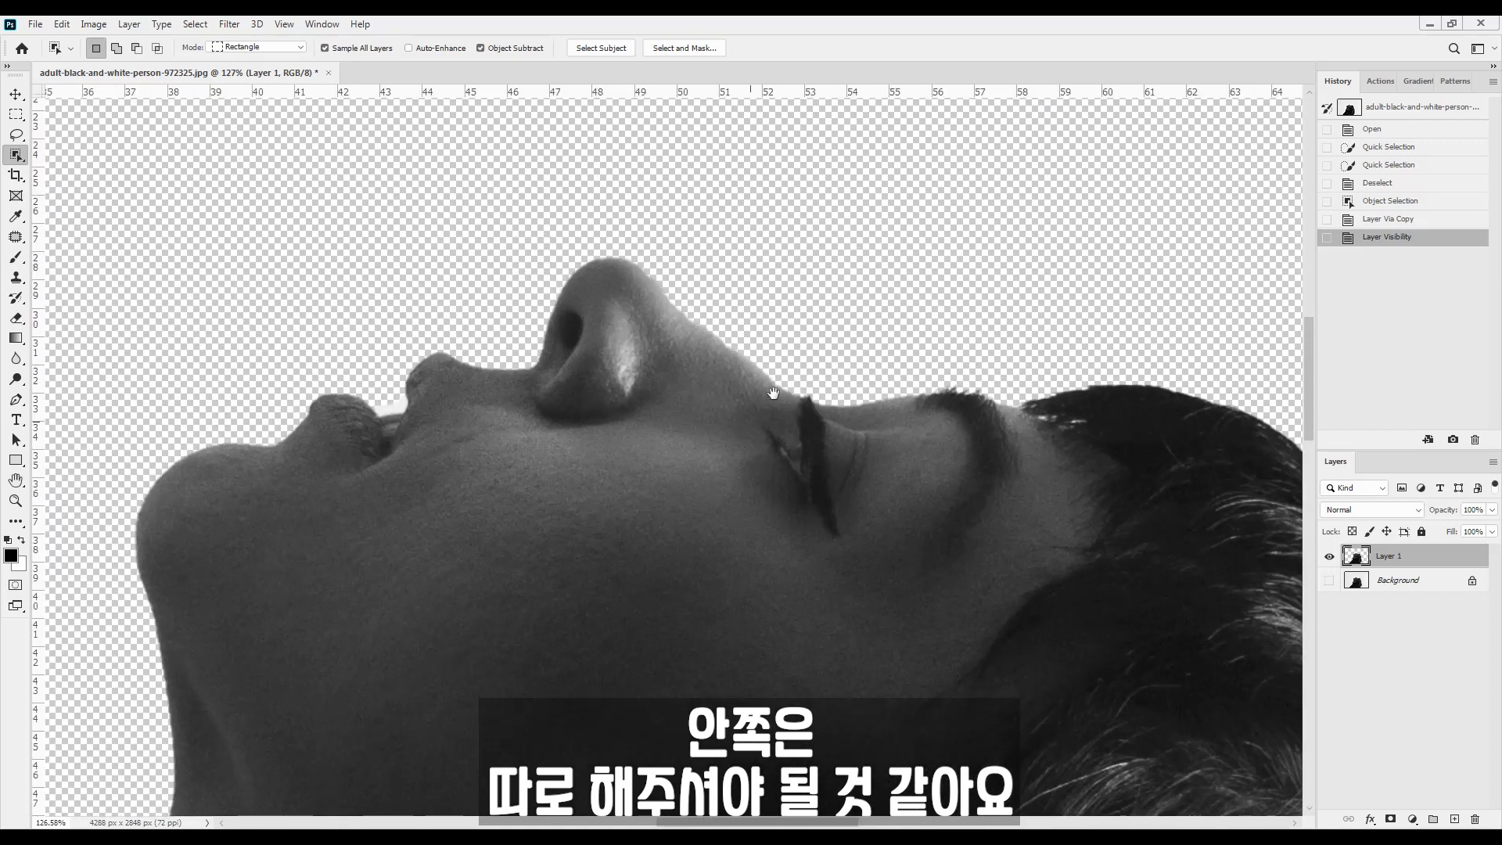
Step: Switch the Background layer's visibility off and on to compare the cutout's eyelash, brow and hairline edges with the original, leaving it shown
click(1328, 581)
click(1328, 580)
click(1328, 581)
click(1328, 581)
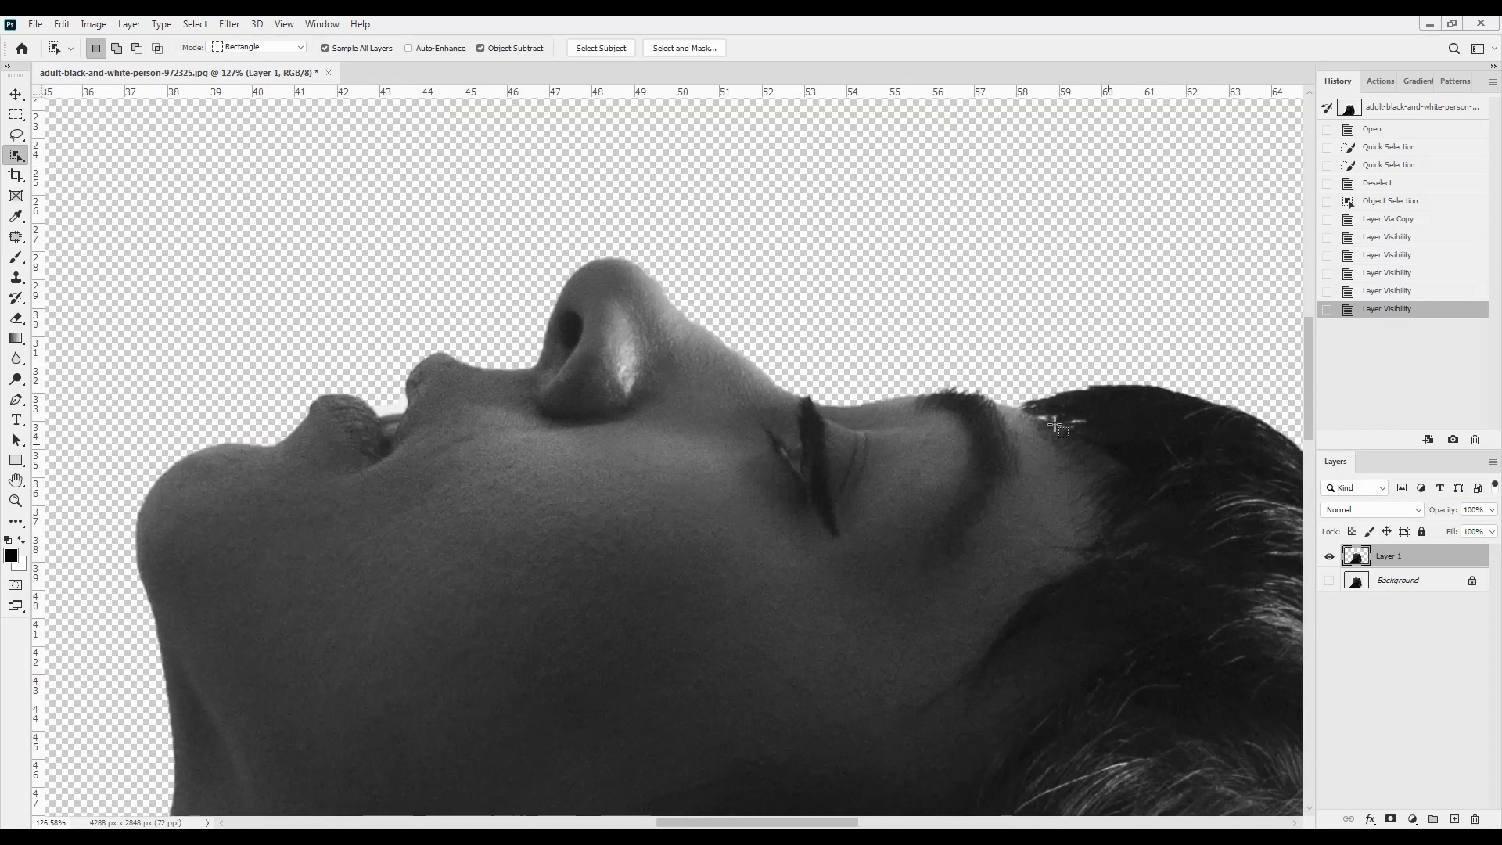
click(1328, 582)
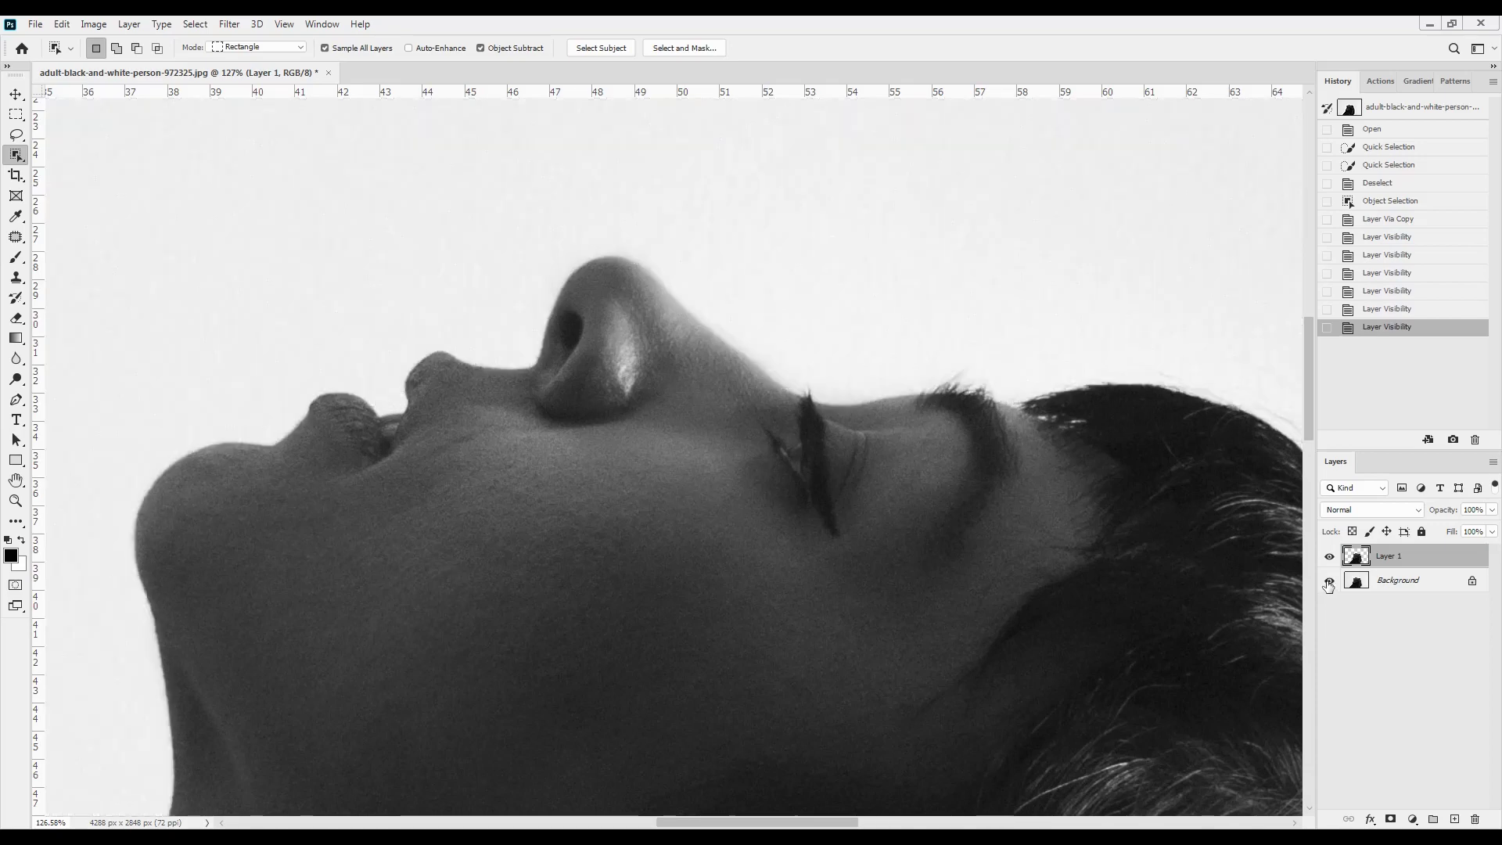
click(1327, 582)
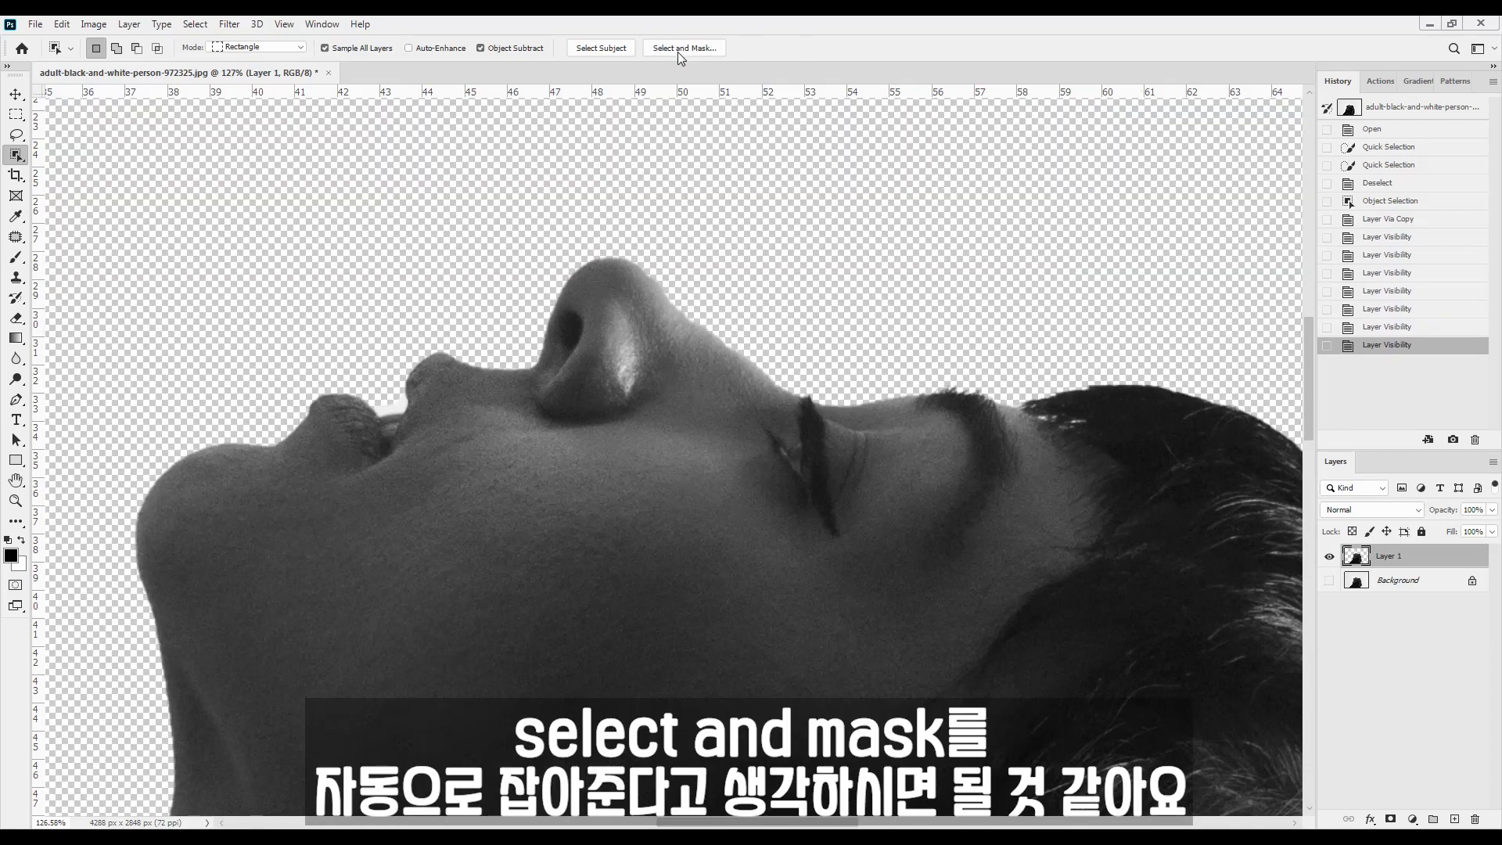
click(1328, 580)
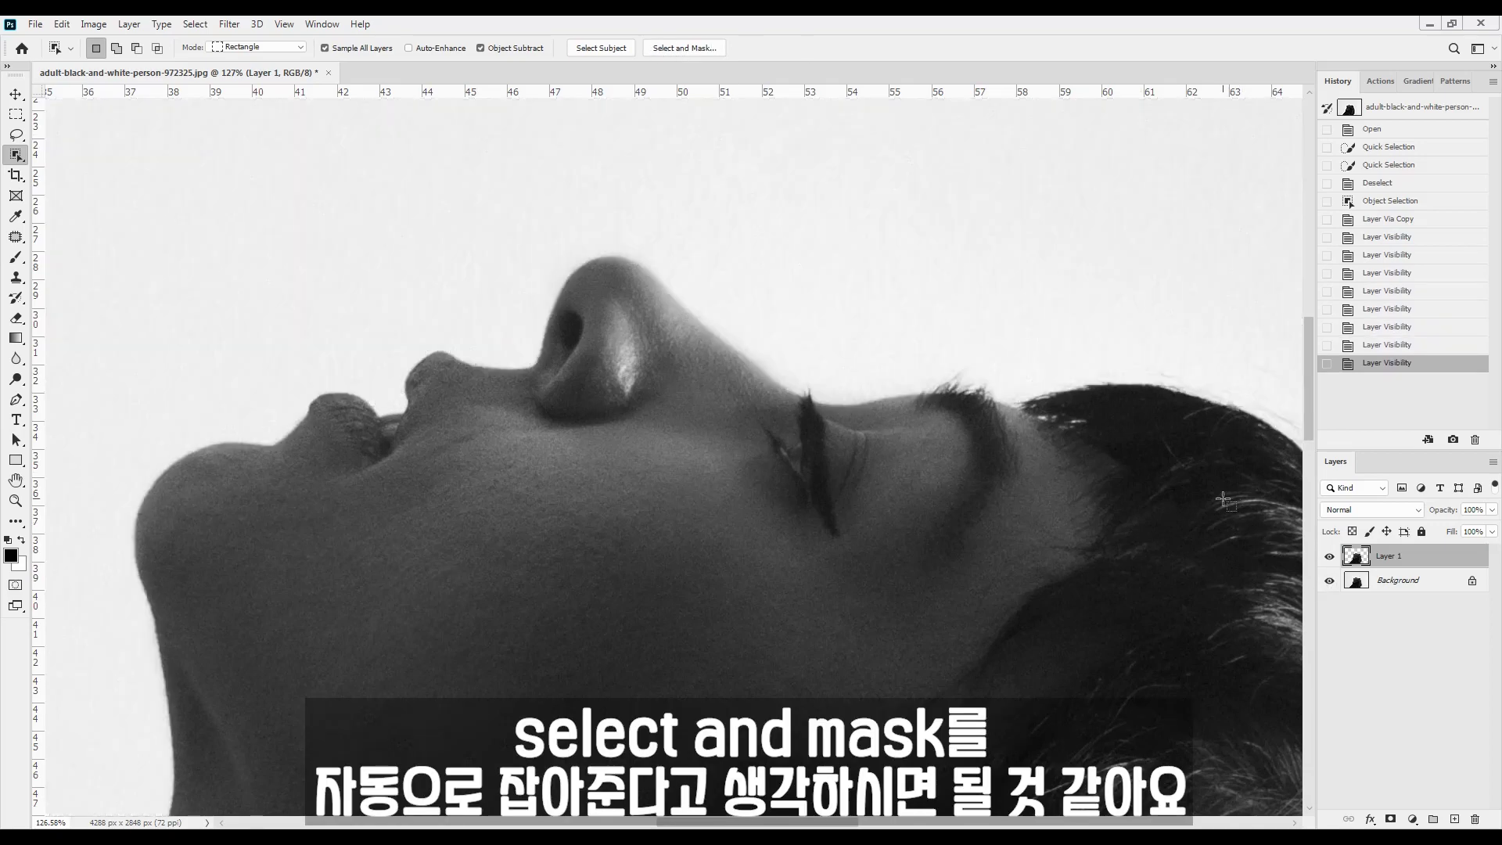
key(ctrl+0)
key(l)
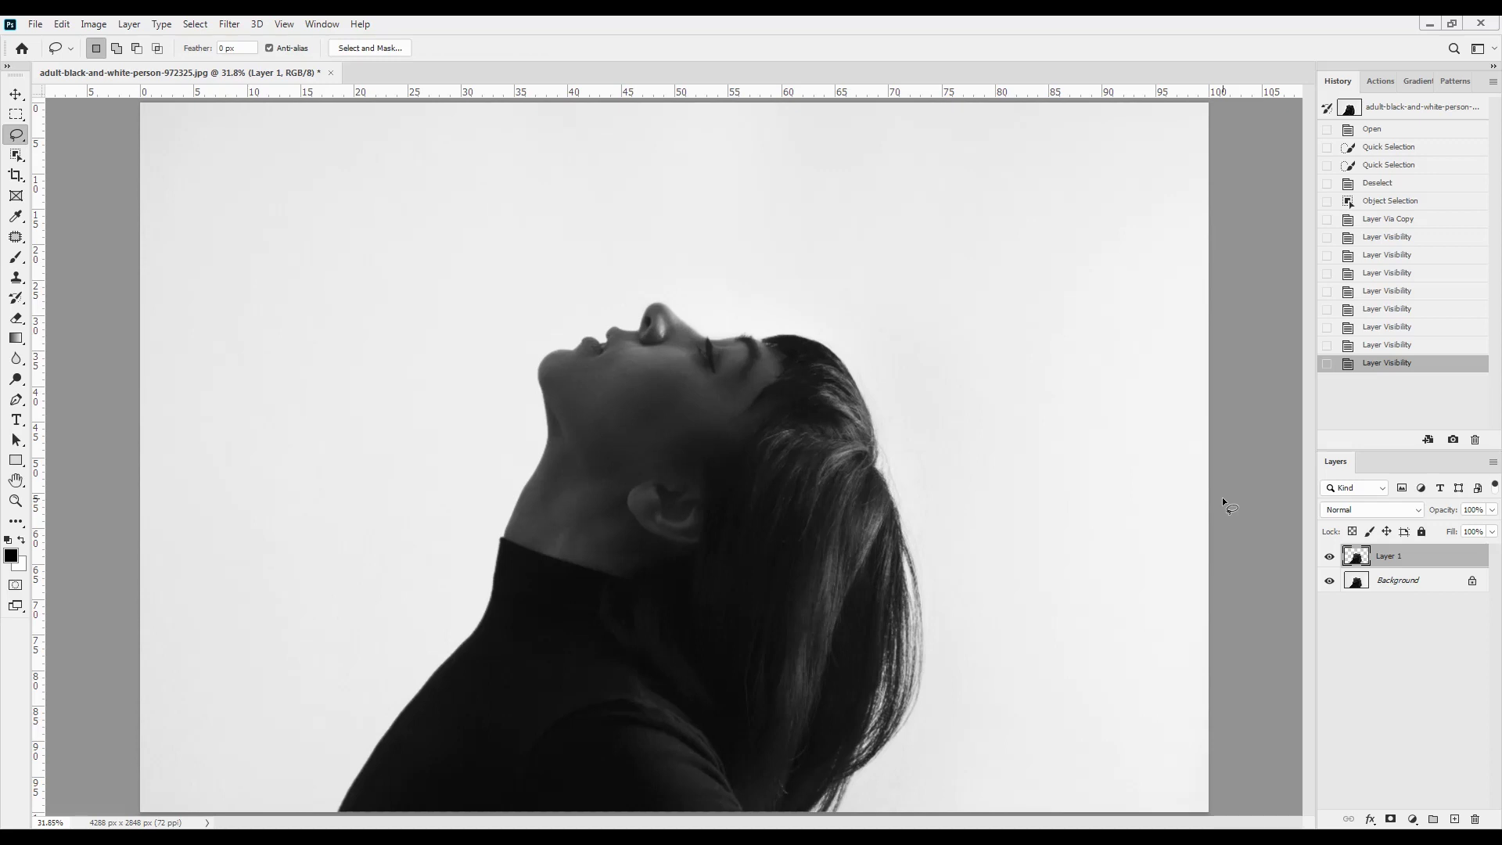
scroll(854, 429, down, 2)
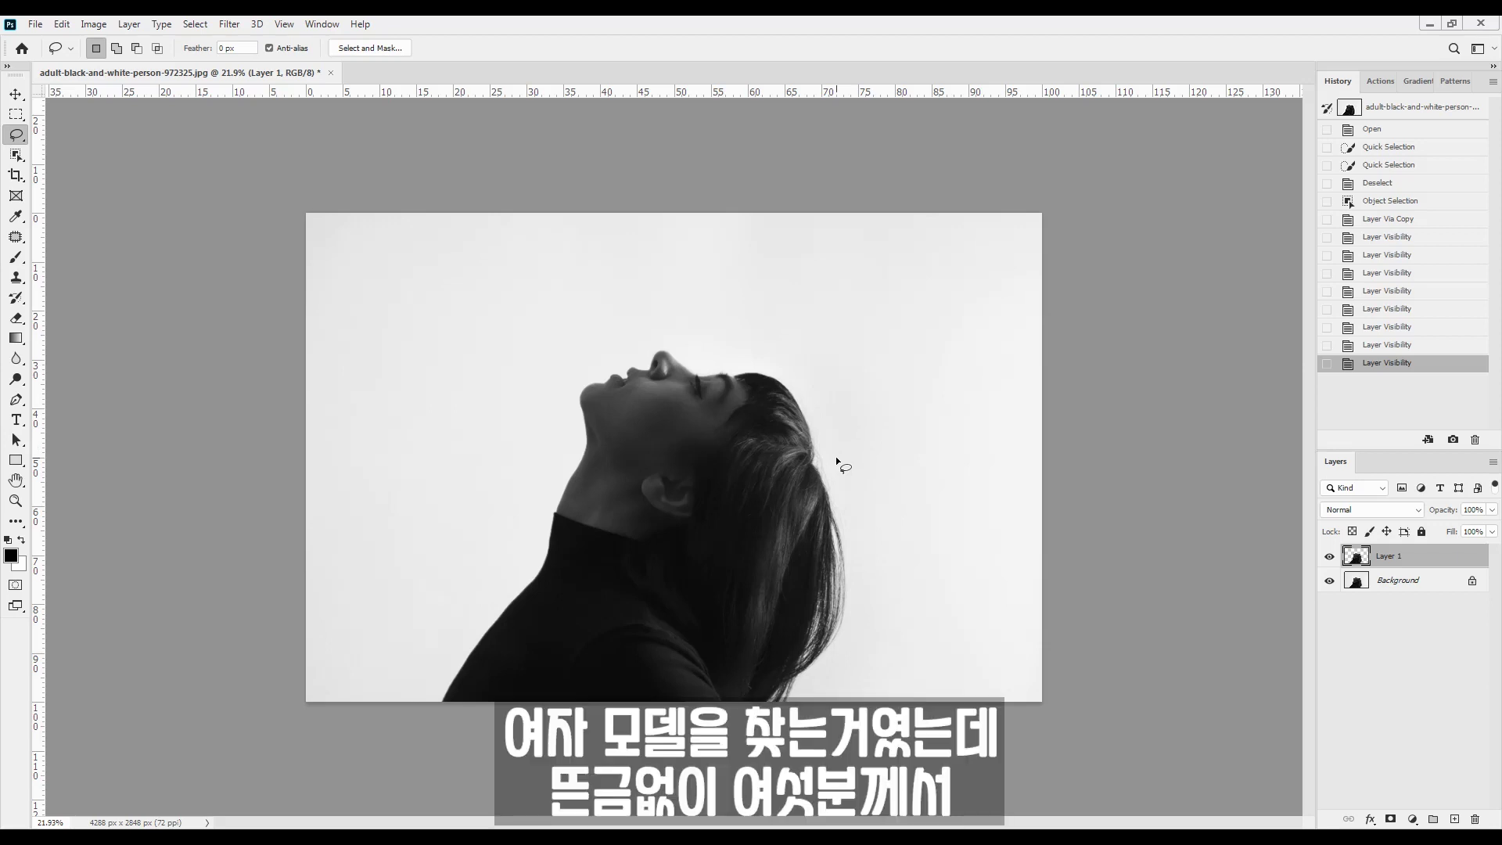
scroll(781, 494, up, 4)
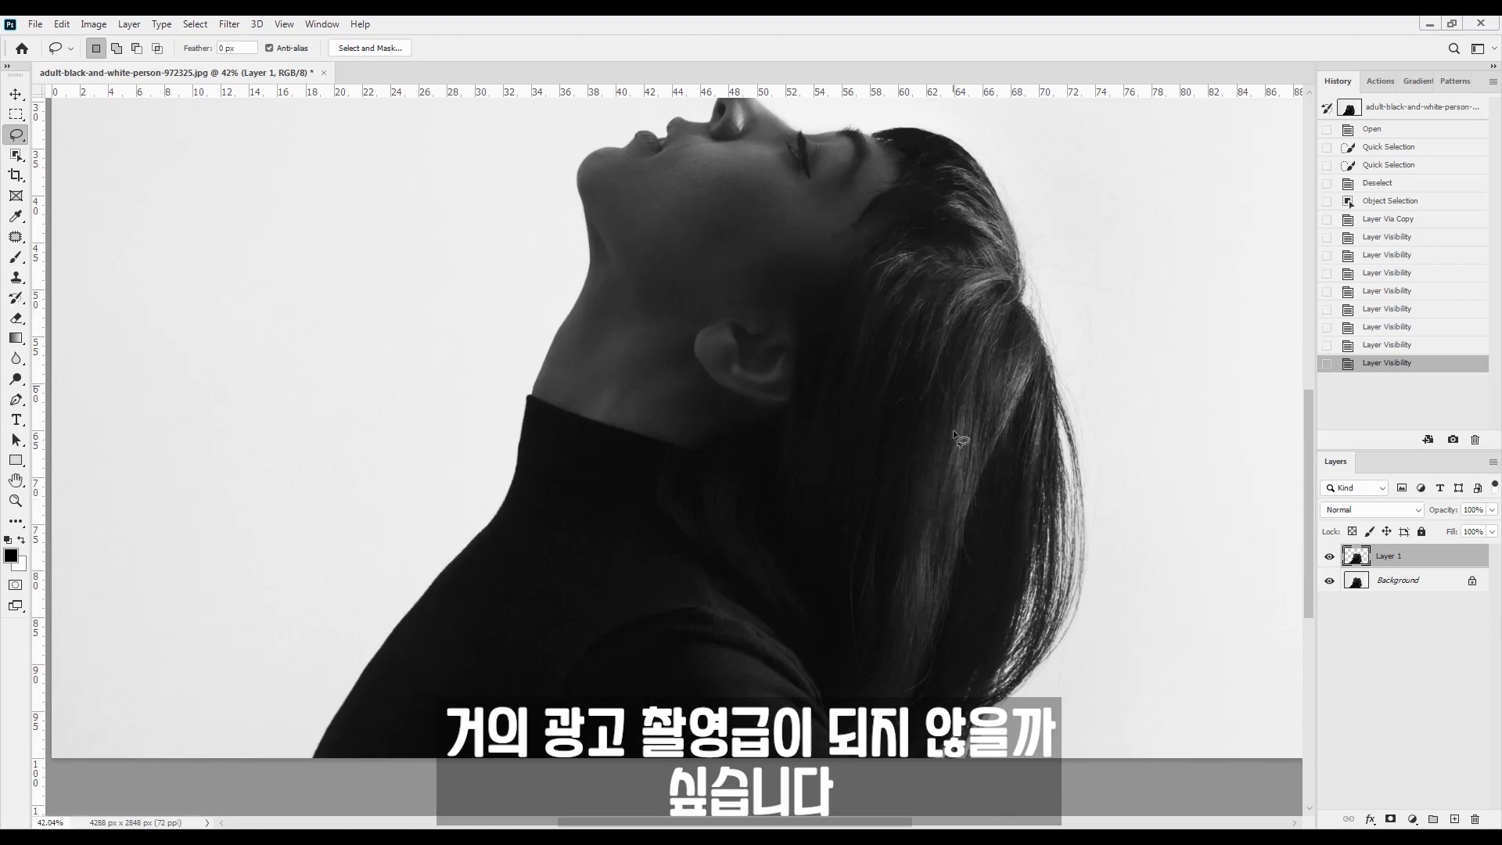
drag(723, 421, 822, 435)
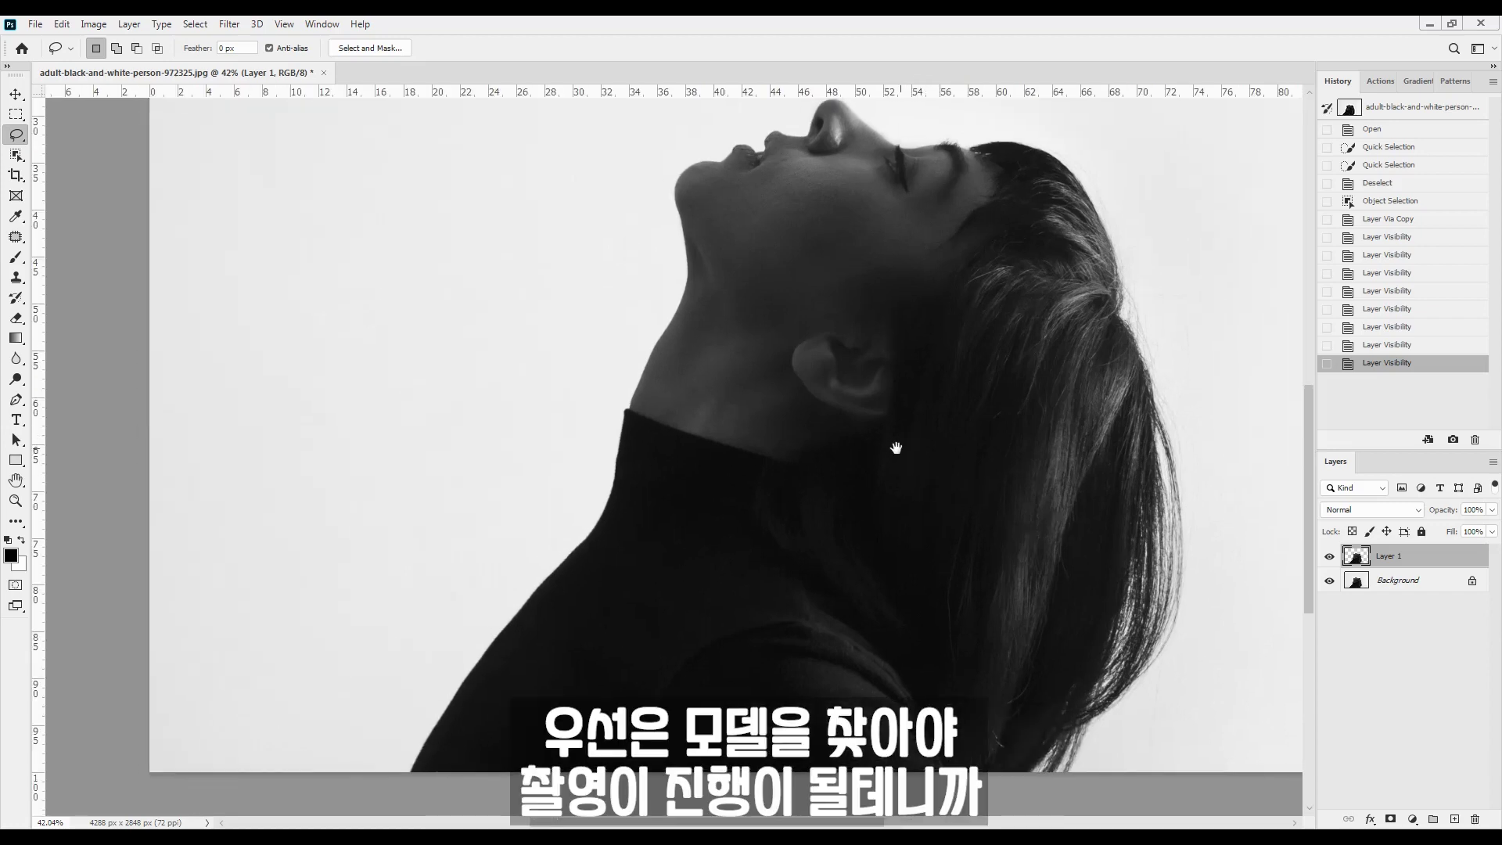
mouse_move(905, 402)
mouse_down()
mouse_move(860, 584)
mouse_move(838, 436)
mouse_up()
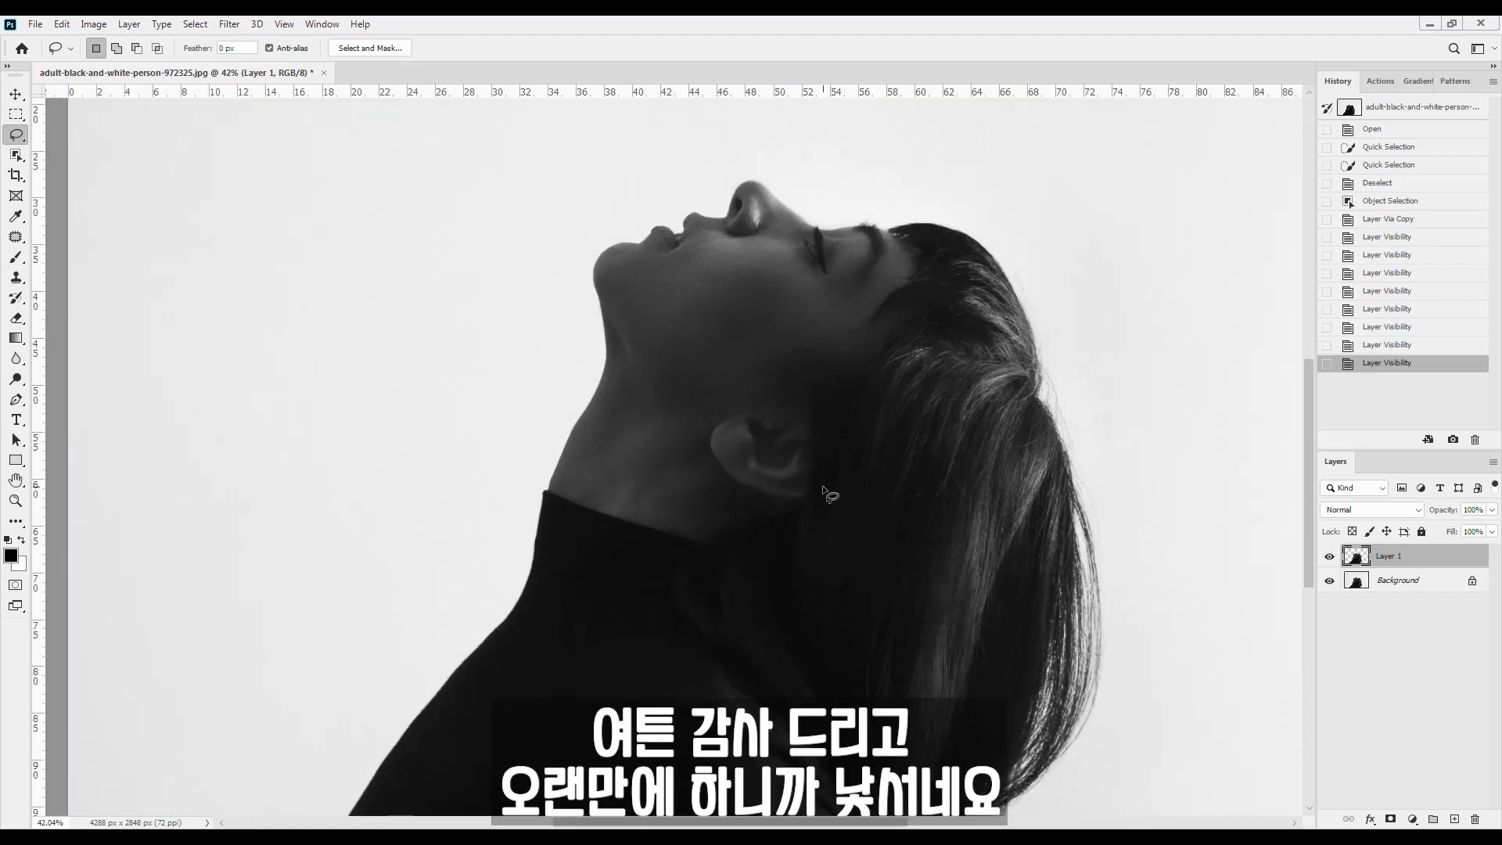
key(ctrl+0)
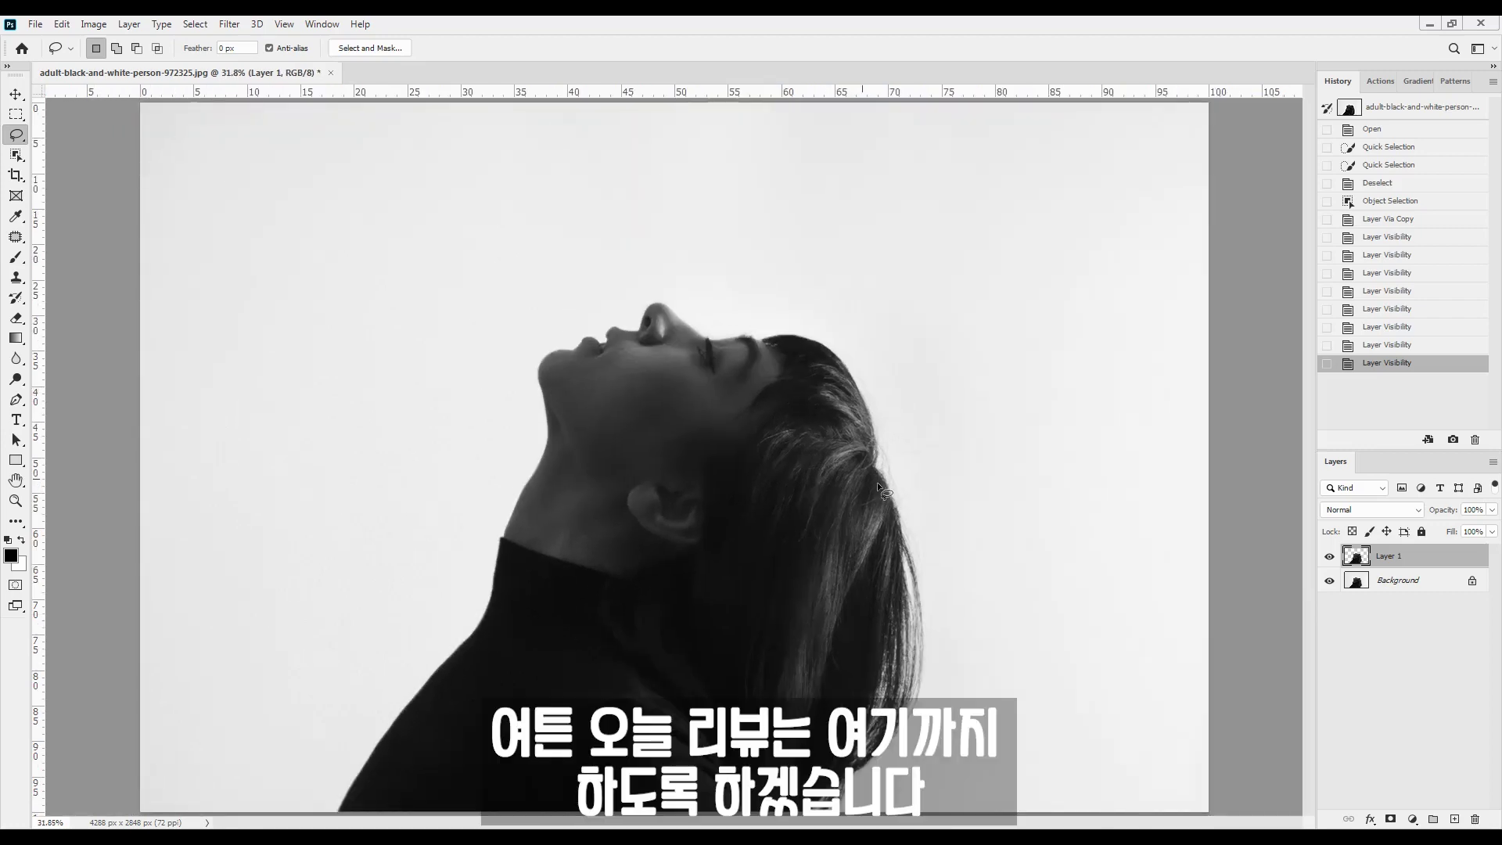